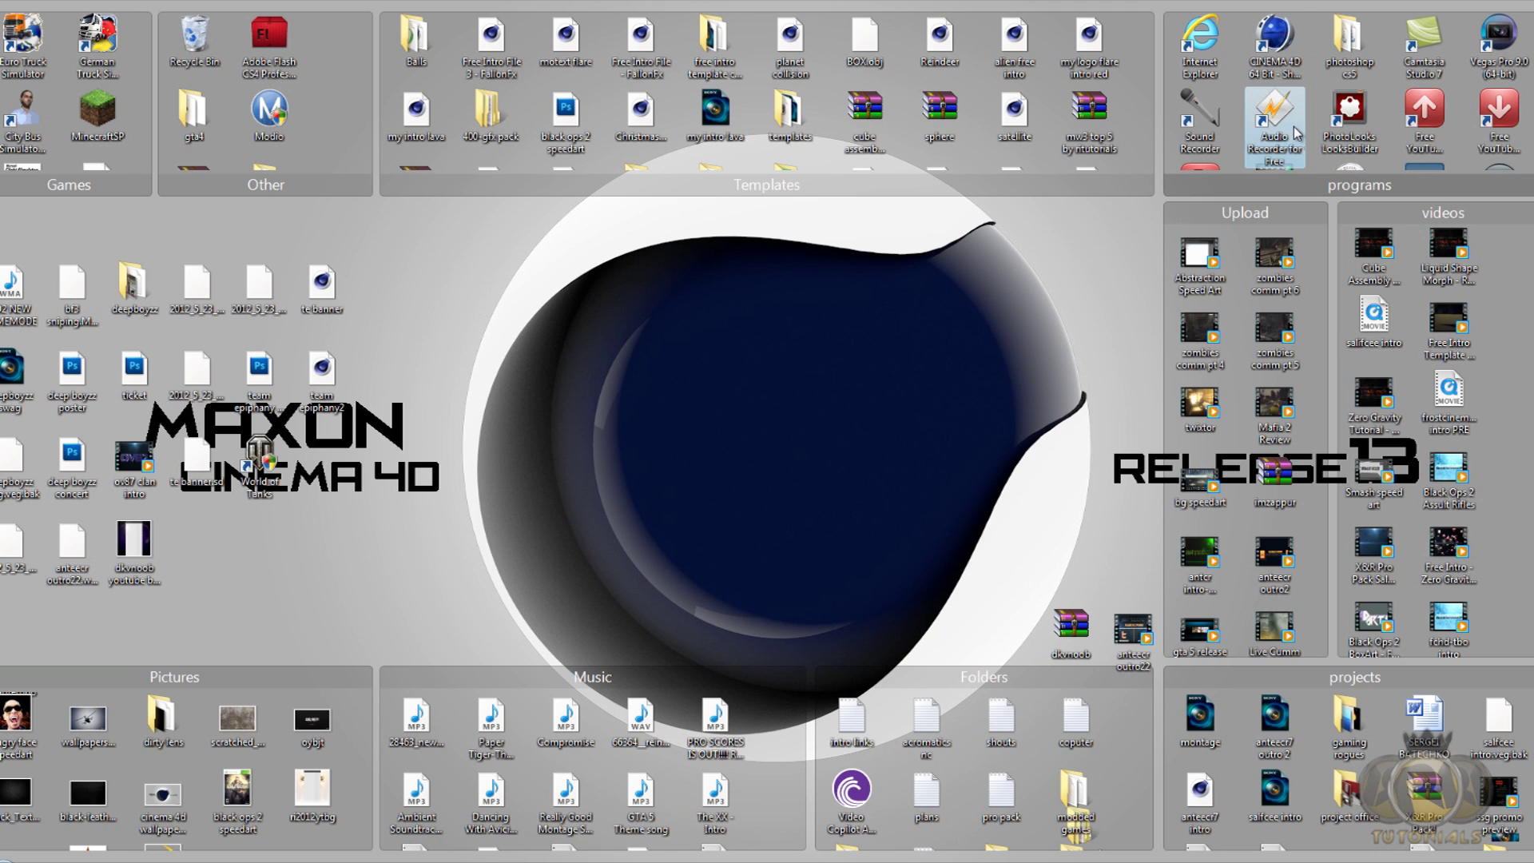
# - Launch CINEMA 4D from the programs group on the desktop
pyautogui.scroll(-3, 1296, 133)
pyautogui.scroll(2, 1296, 132)
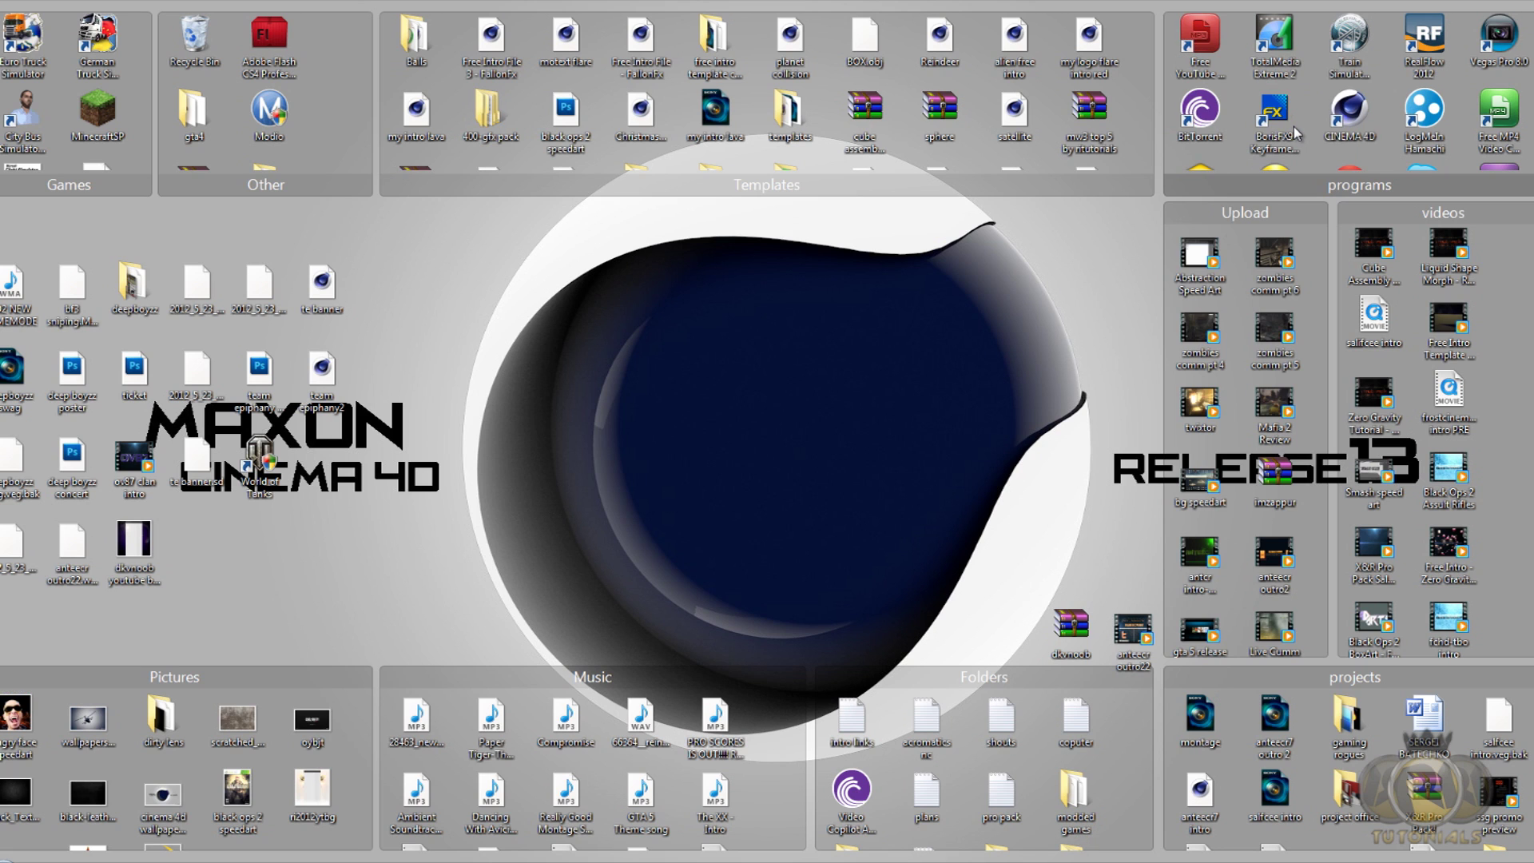
pyautogui.doubleClick(1356, 109)
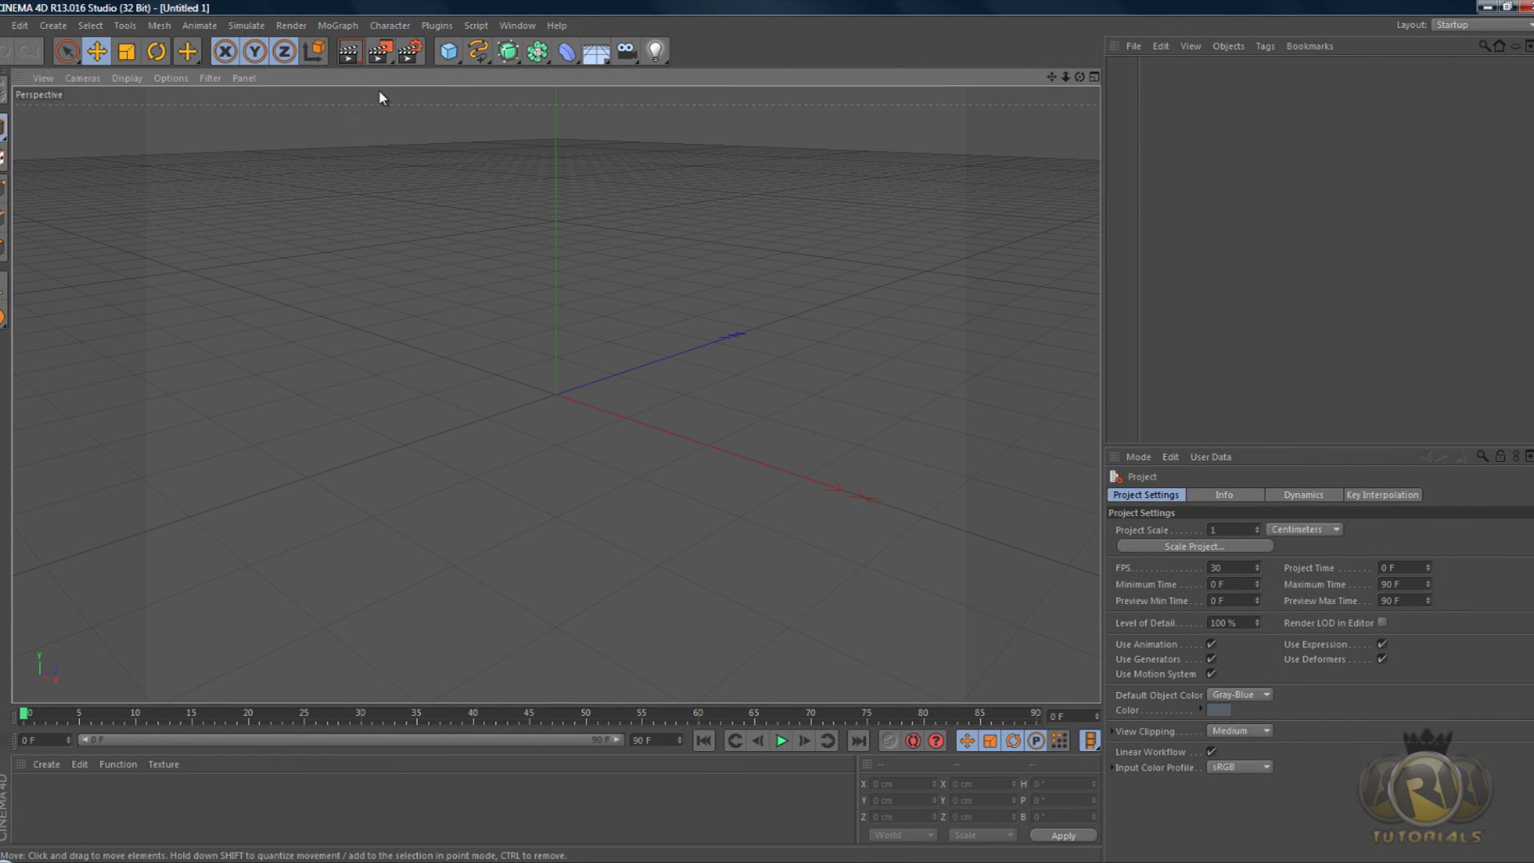
# - Add a MoText object to the scene and set its text to "RI"
pyautogui.click(338, 25)
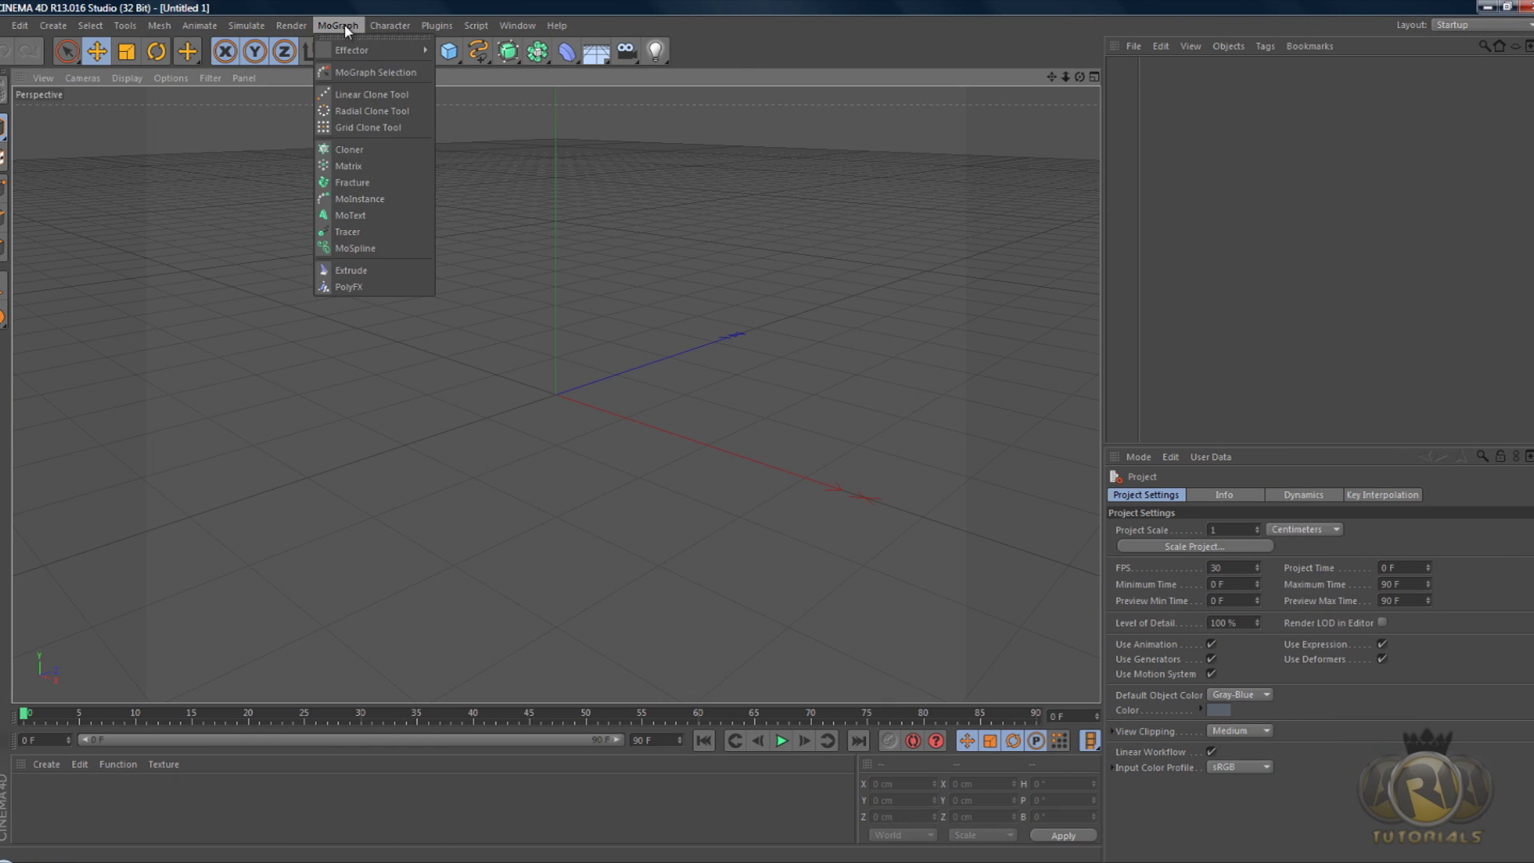
pyautogui.click(354, 213)
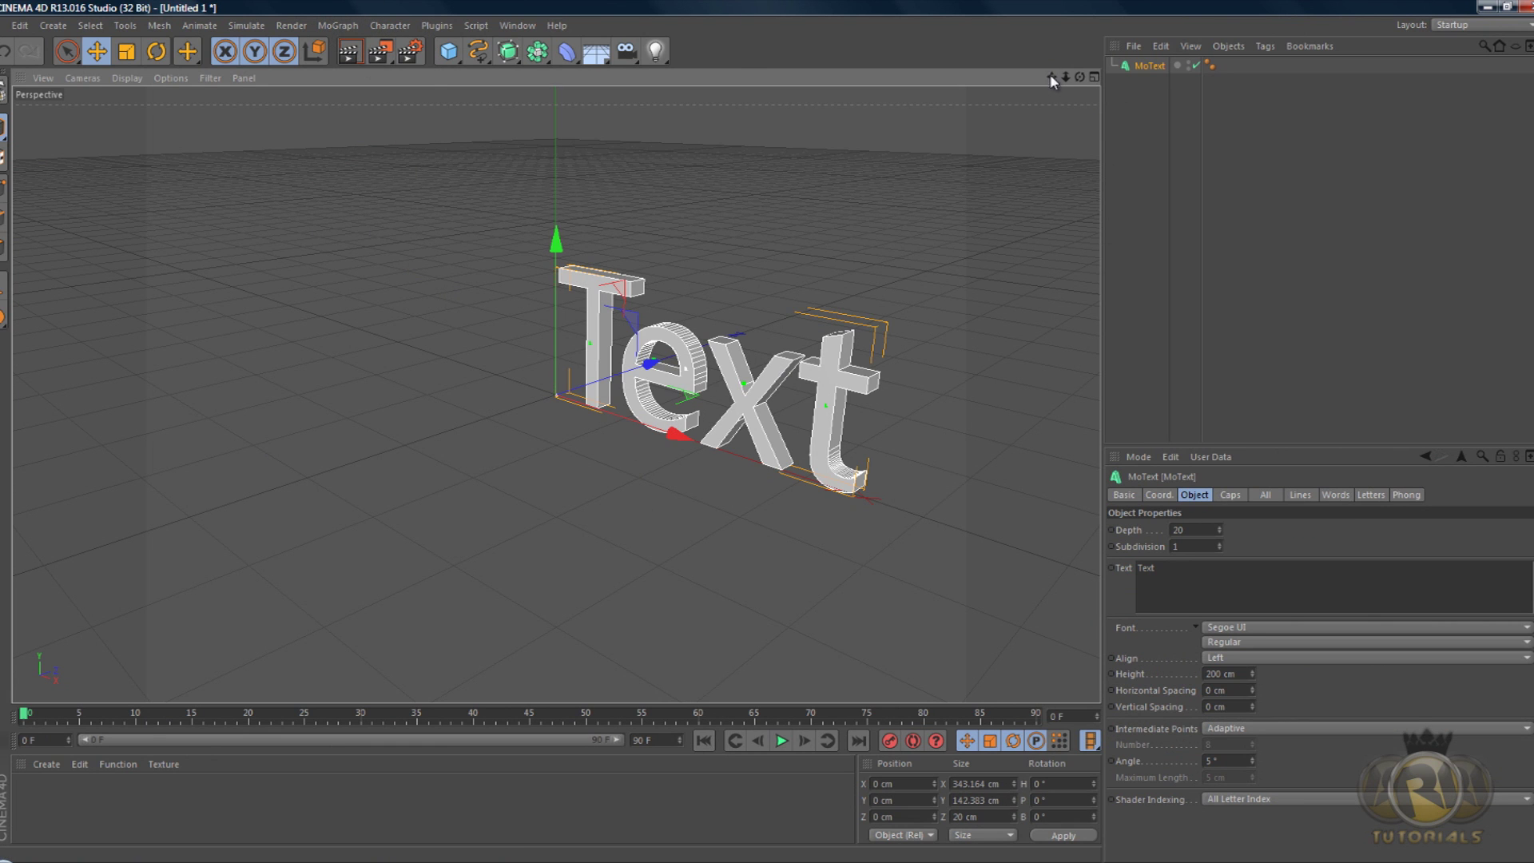
pyautogui.moveTo(1052, 77); pyautogui.dragTo(929, 154)
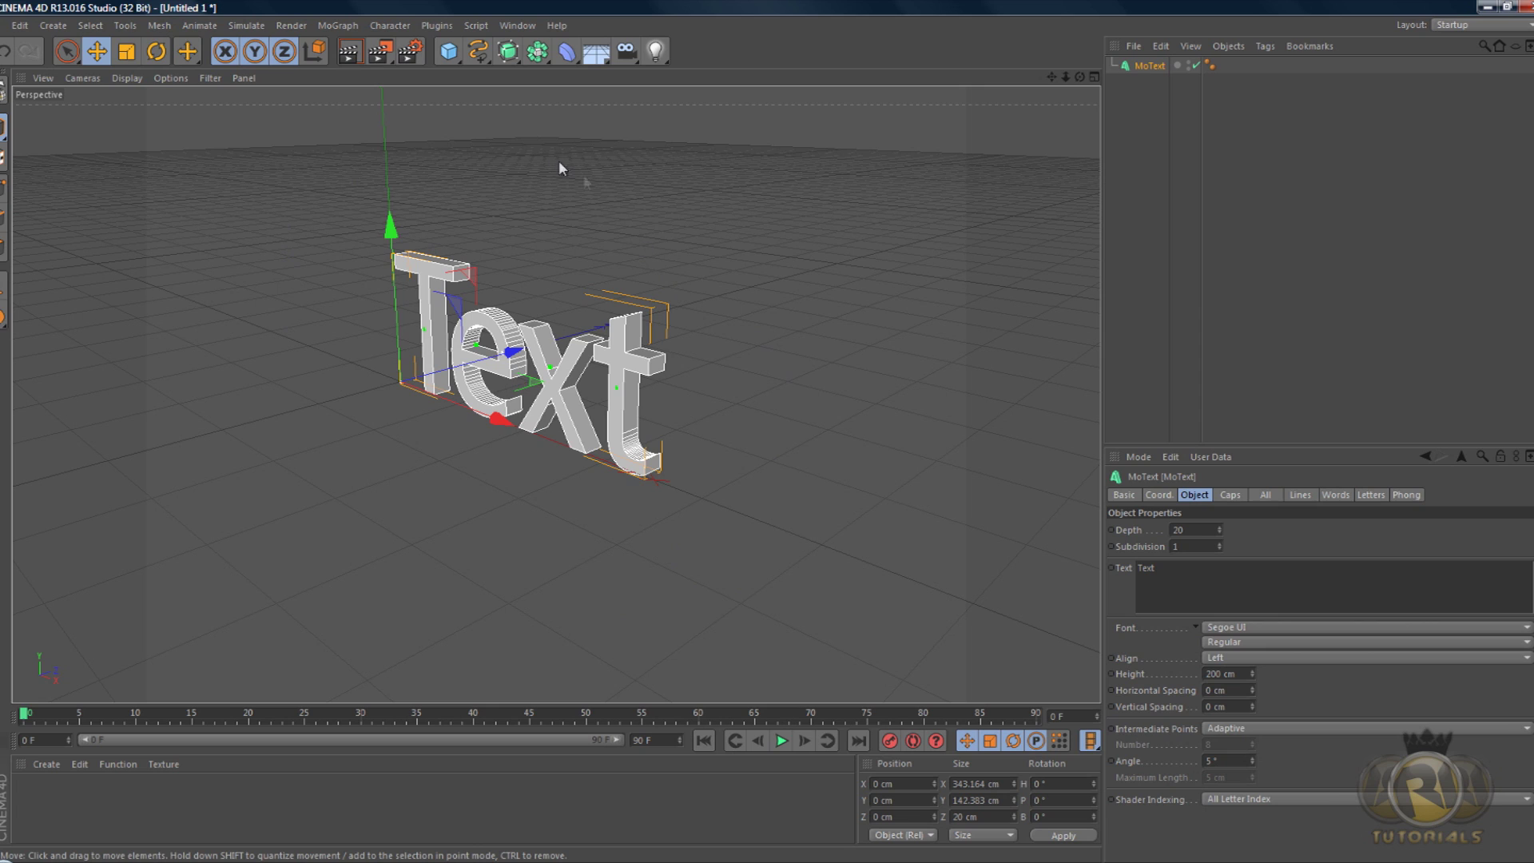
pyautogui.click(1140, 572)
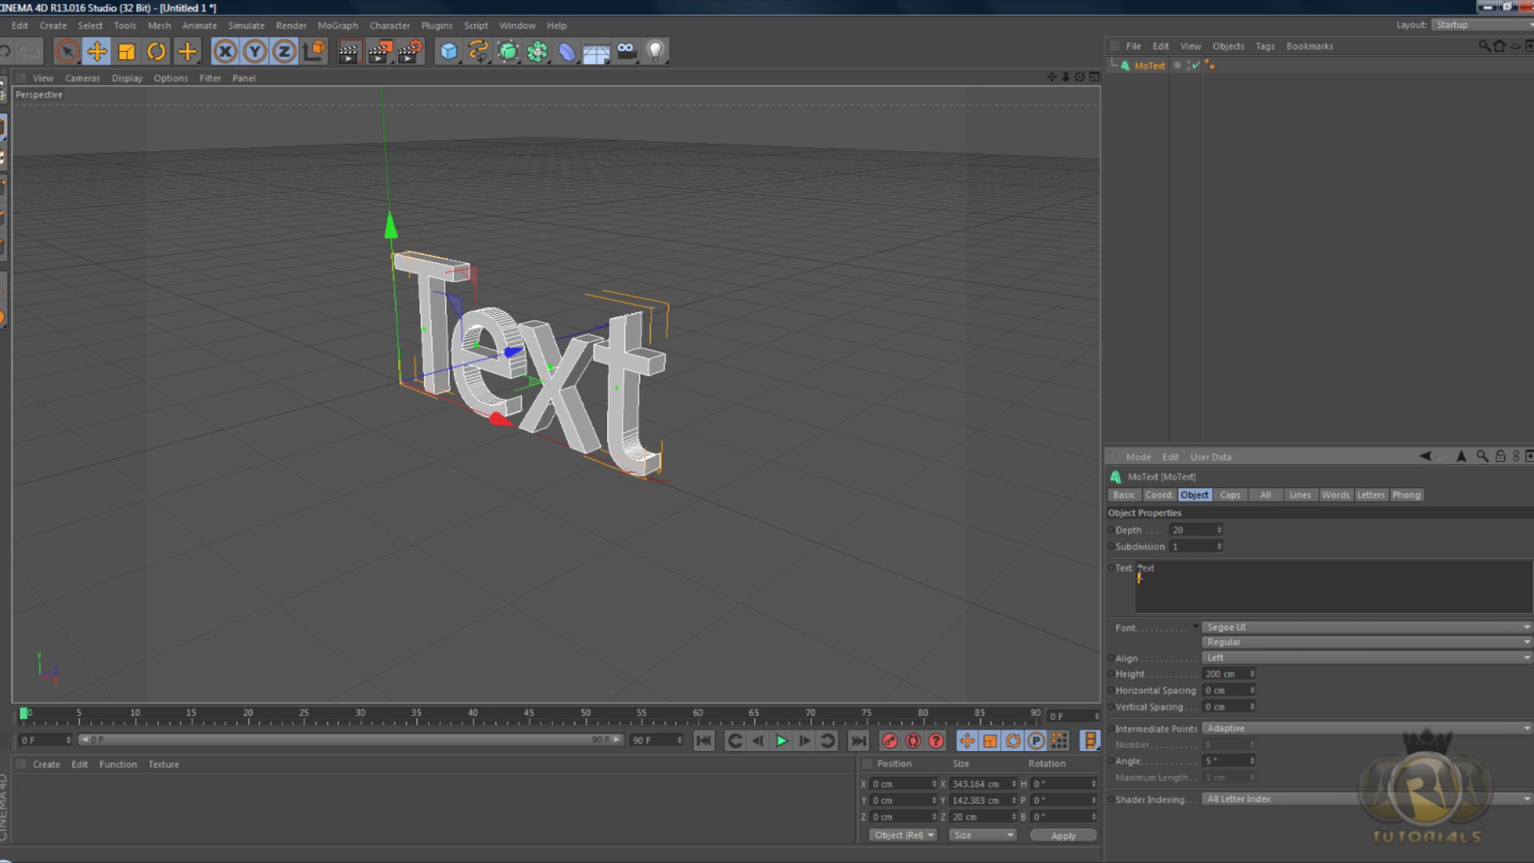
pyautogui.hotkey('ctrl', 'a')
pyautogui.write('R')
pyautogui.click(1181, 530)
pyautogui.moveTo(1079, 76); pyautogui.dragTo(719, 447)
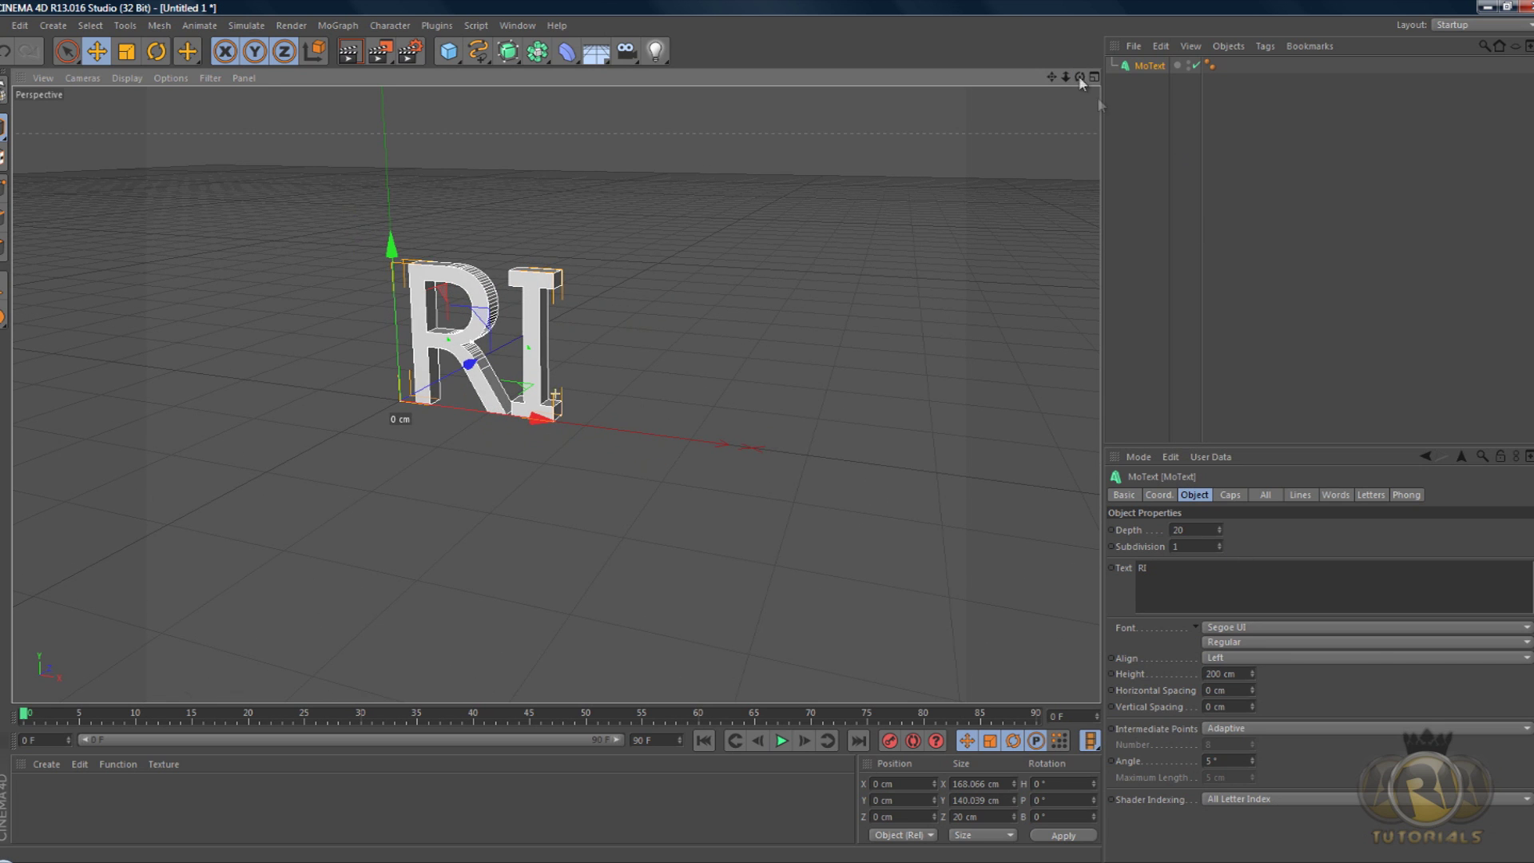
# - Try the Randi and Planet Kosmos fonts on the MoText object
pyautogui.click(1246, 628)
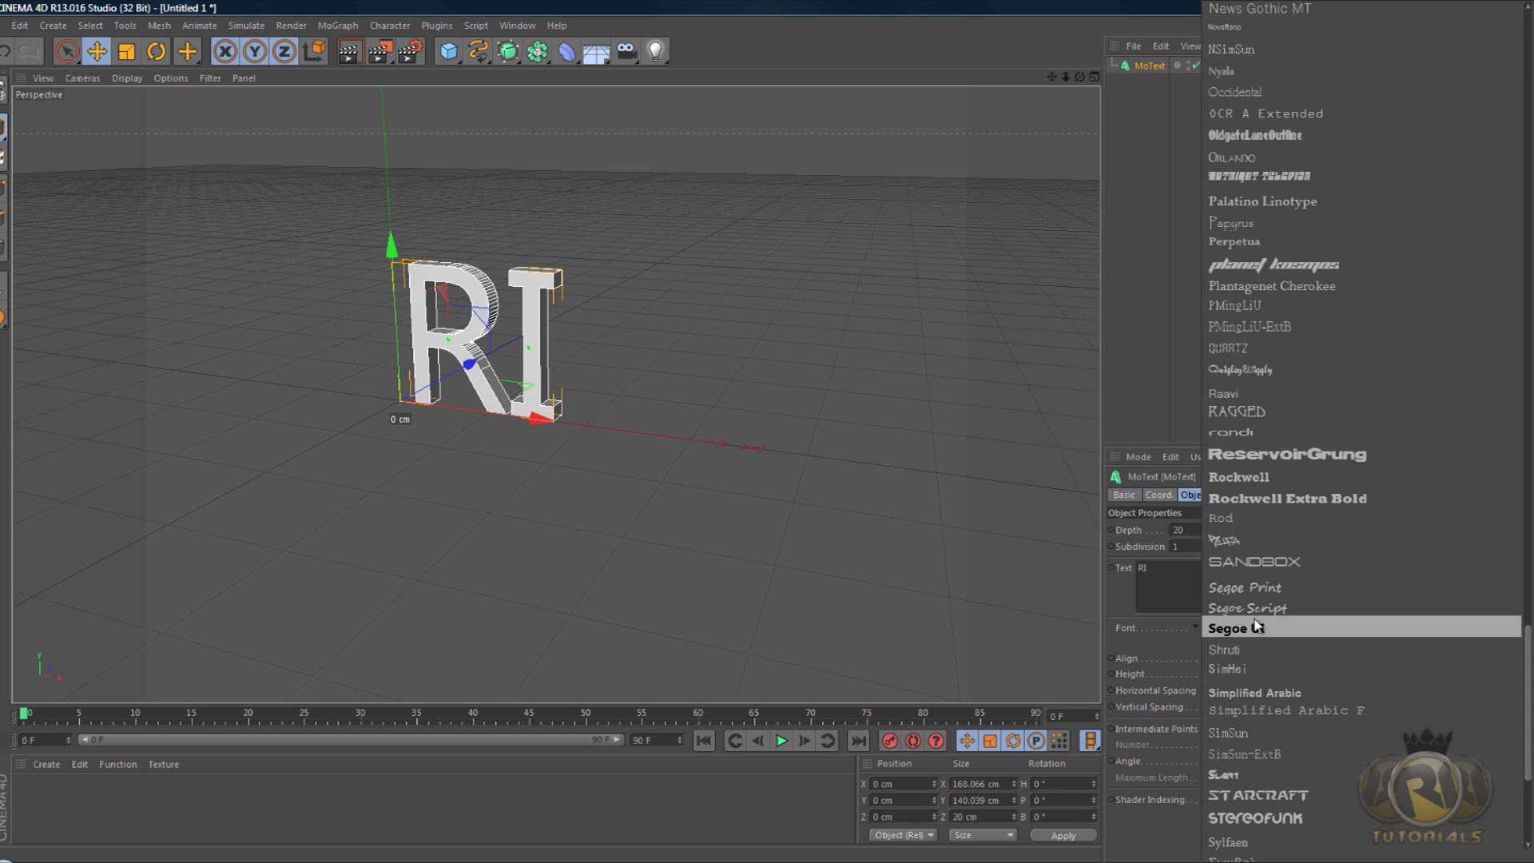
pyautogui.click(1275, 432)
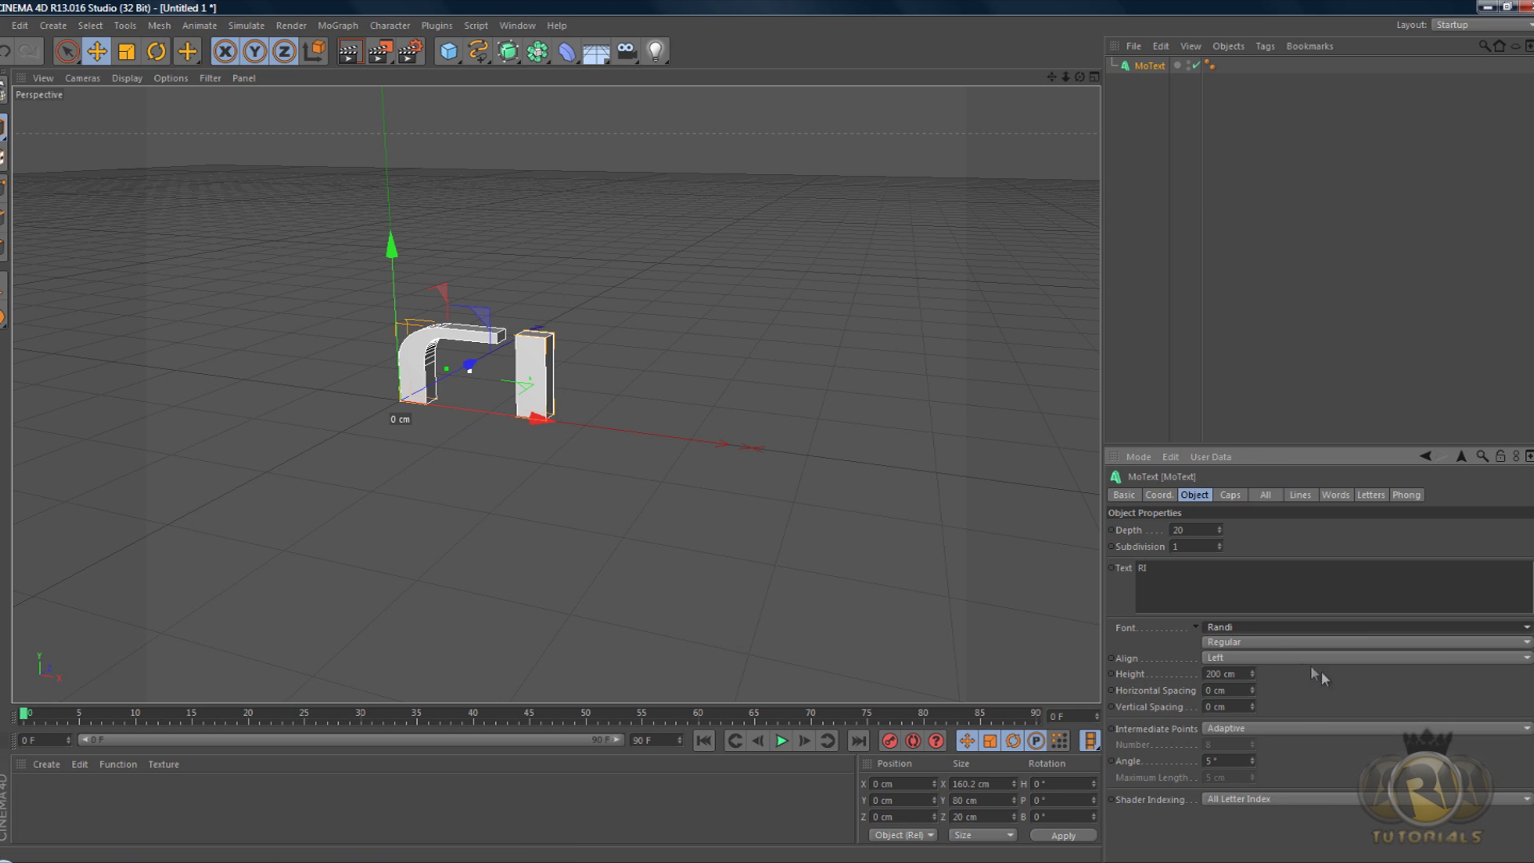
pyautogui.click(1267, 628)
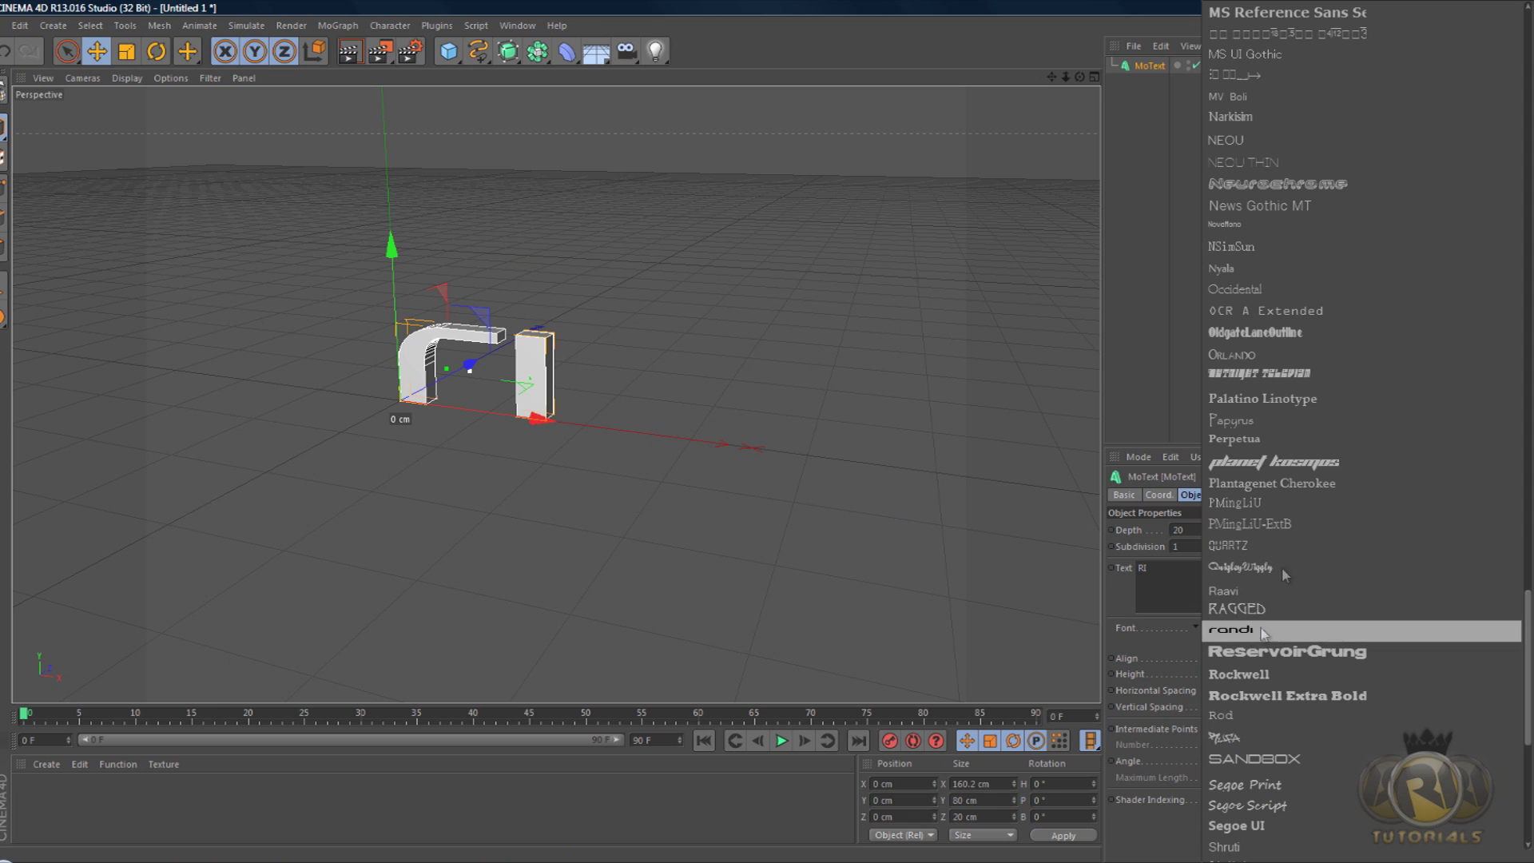
pyautogui.click(1282, 462)
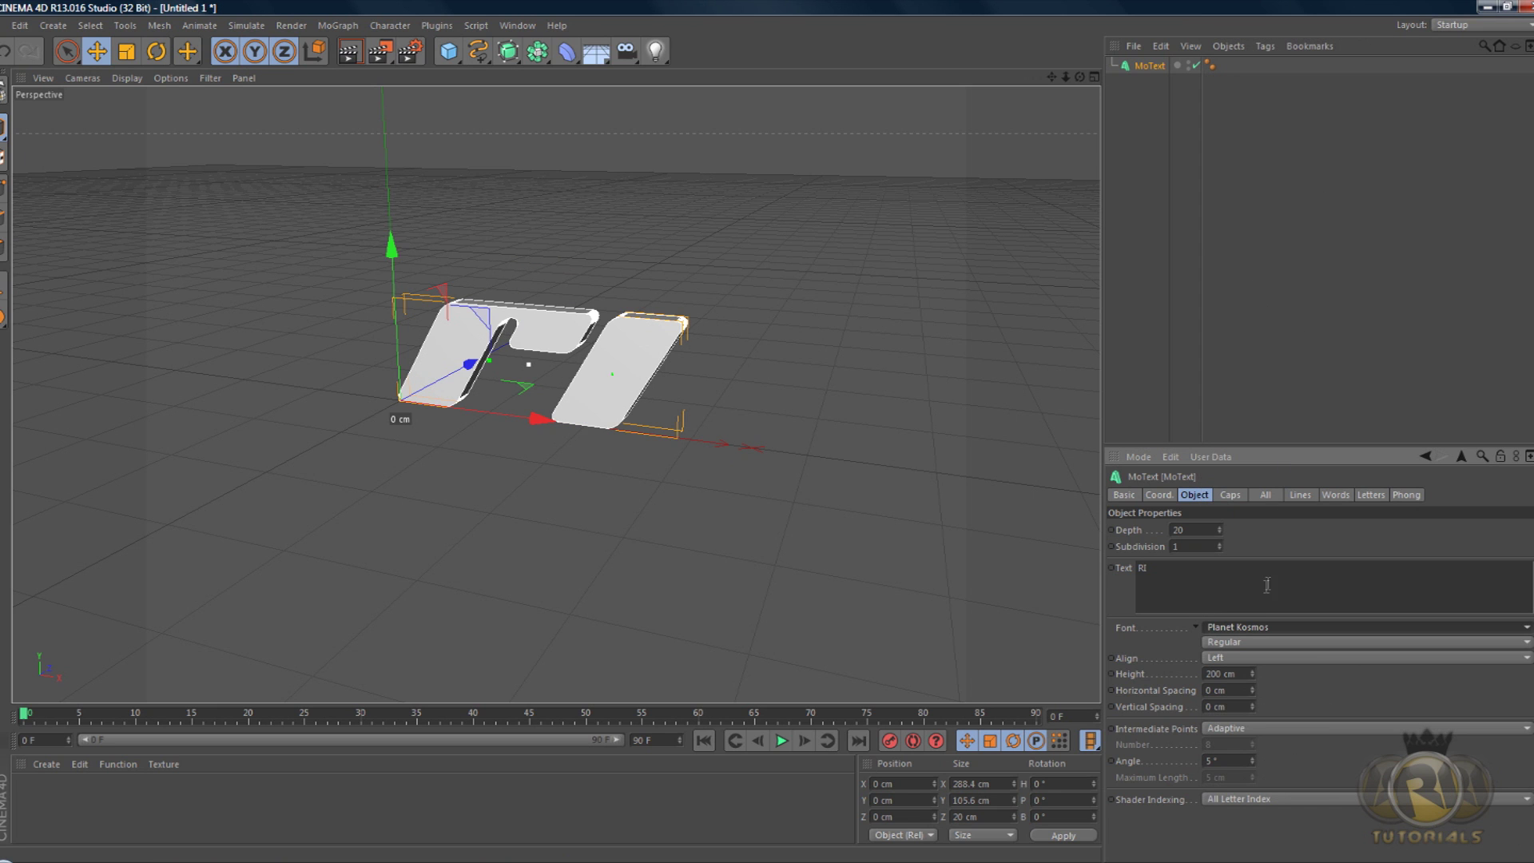
# - Set the text's font to EA Font v1.5 by Ghettoshark and its depth to 51
pyautogui.click(1239, 628)
pyautogui.scroll(10, 1281, 401)
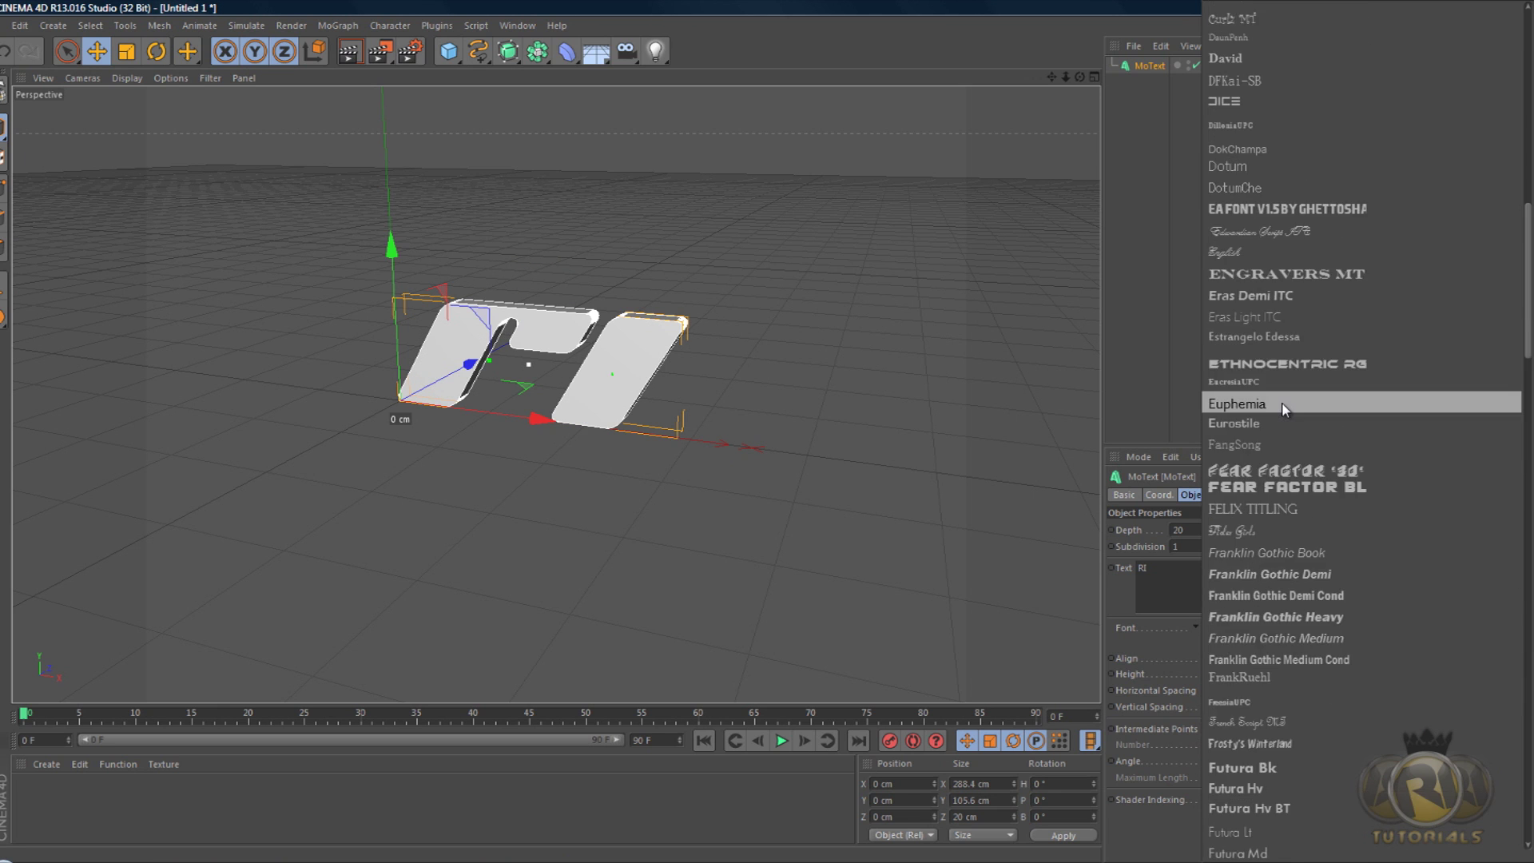
pyautogui.click(1263, 220)
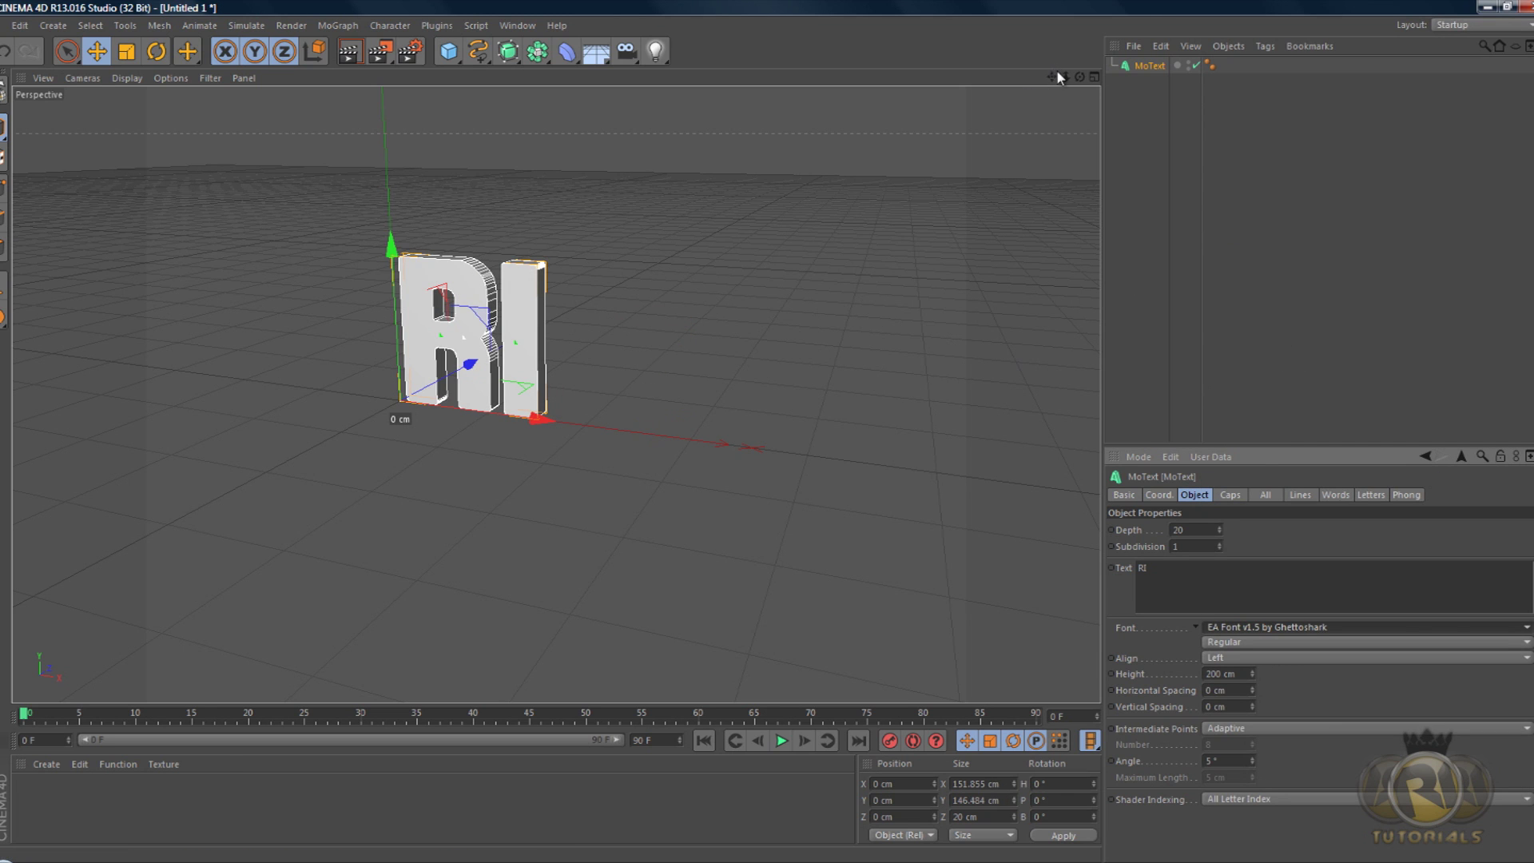
pyautogui.moveTo(1053, 77); pyautogui.dragTo(1090, 242)
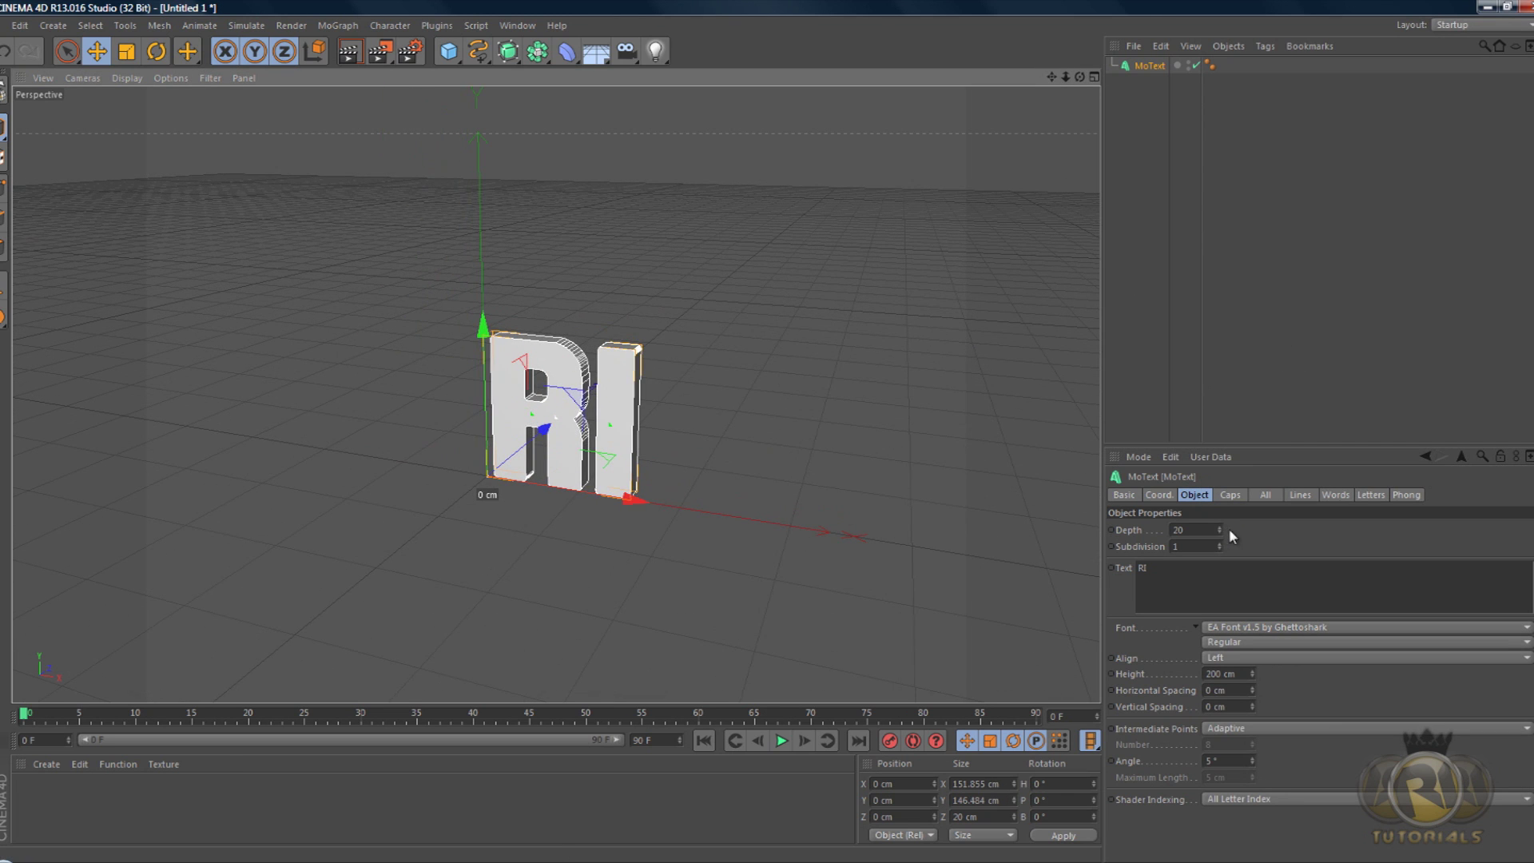
pyautogui.moveTo(1223, 523); pyautogui.dragTo(1221, 526)
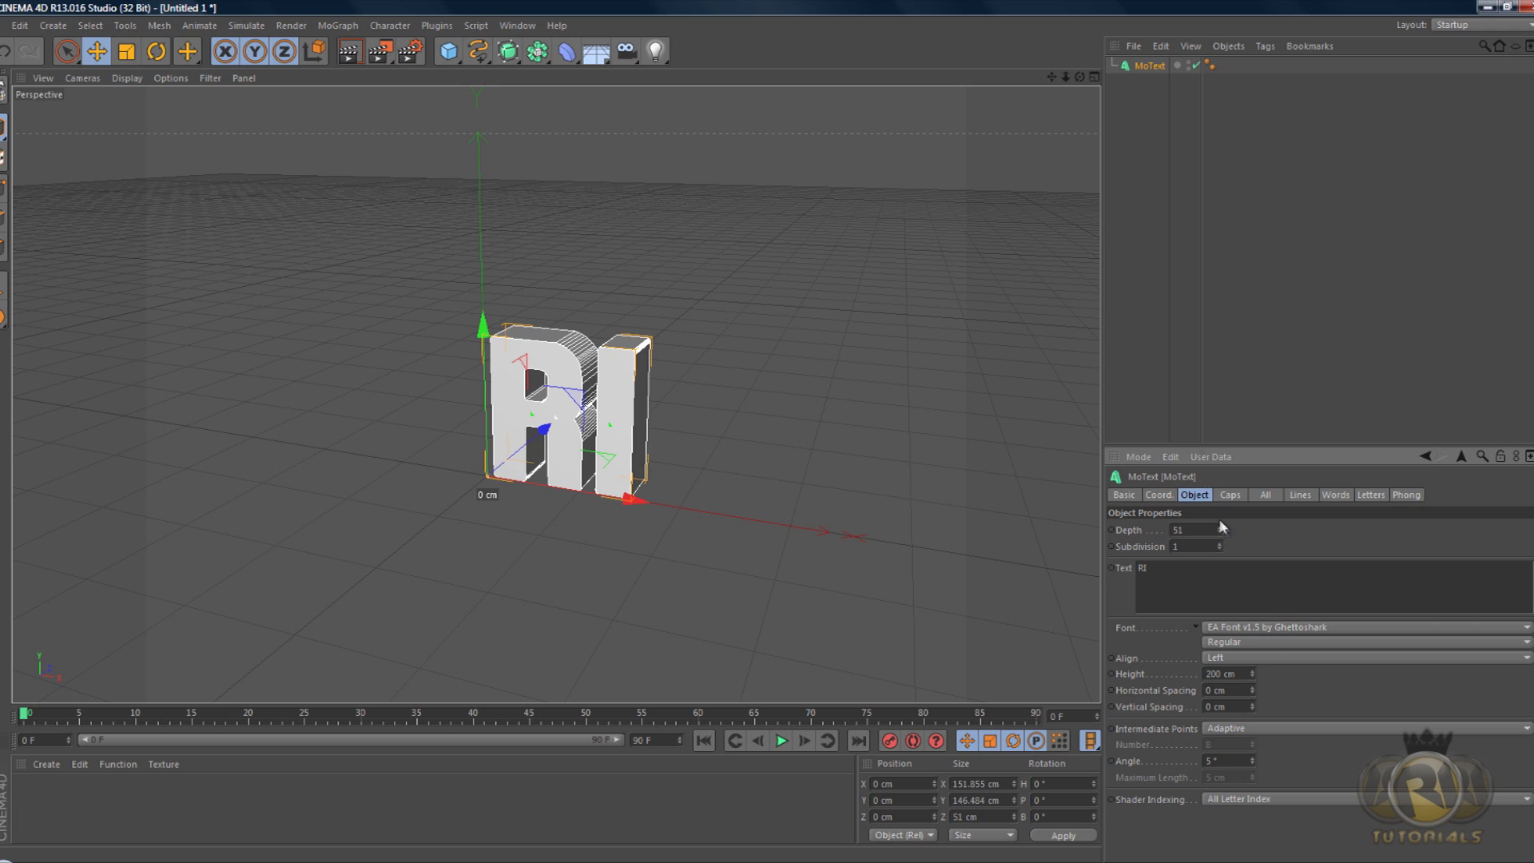
# - Set both the start and end caps of the text to Fillet Cap
pyautogui.click(1230, 495)
pyautogui.click(1225, 530)
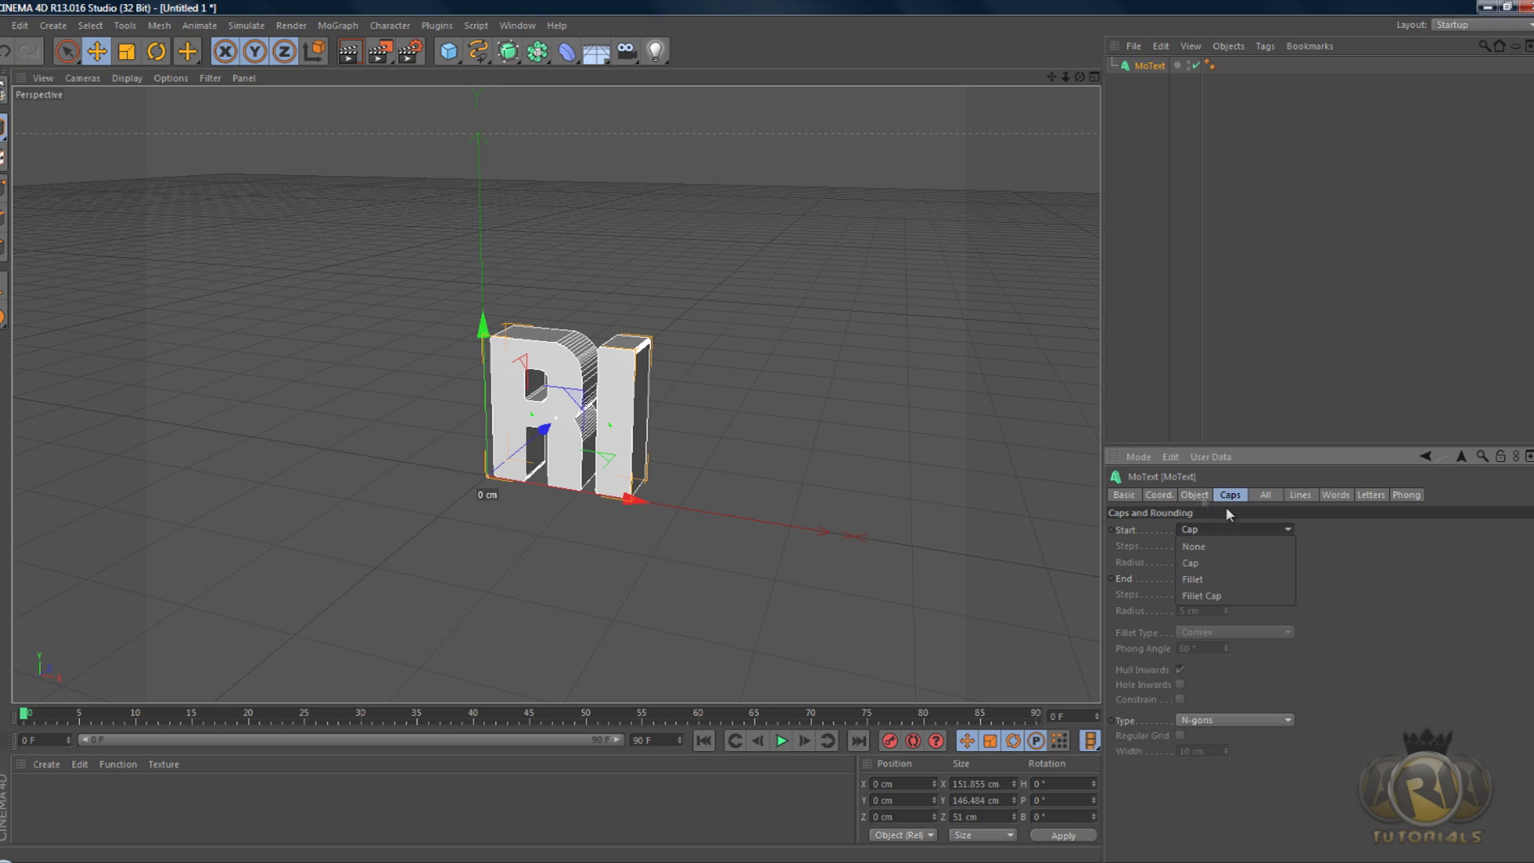
pyautogui.click(1227, 595)
pyautogui.click(1231, 578)
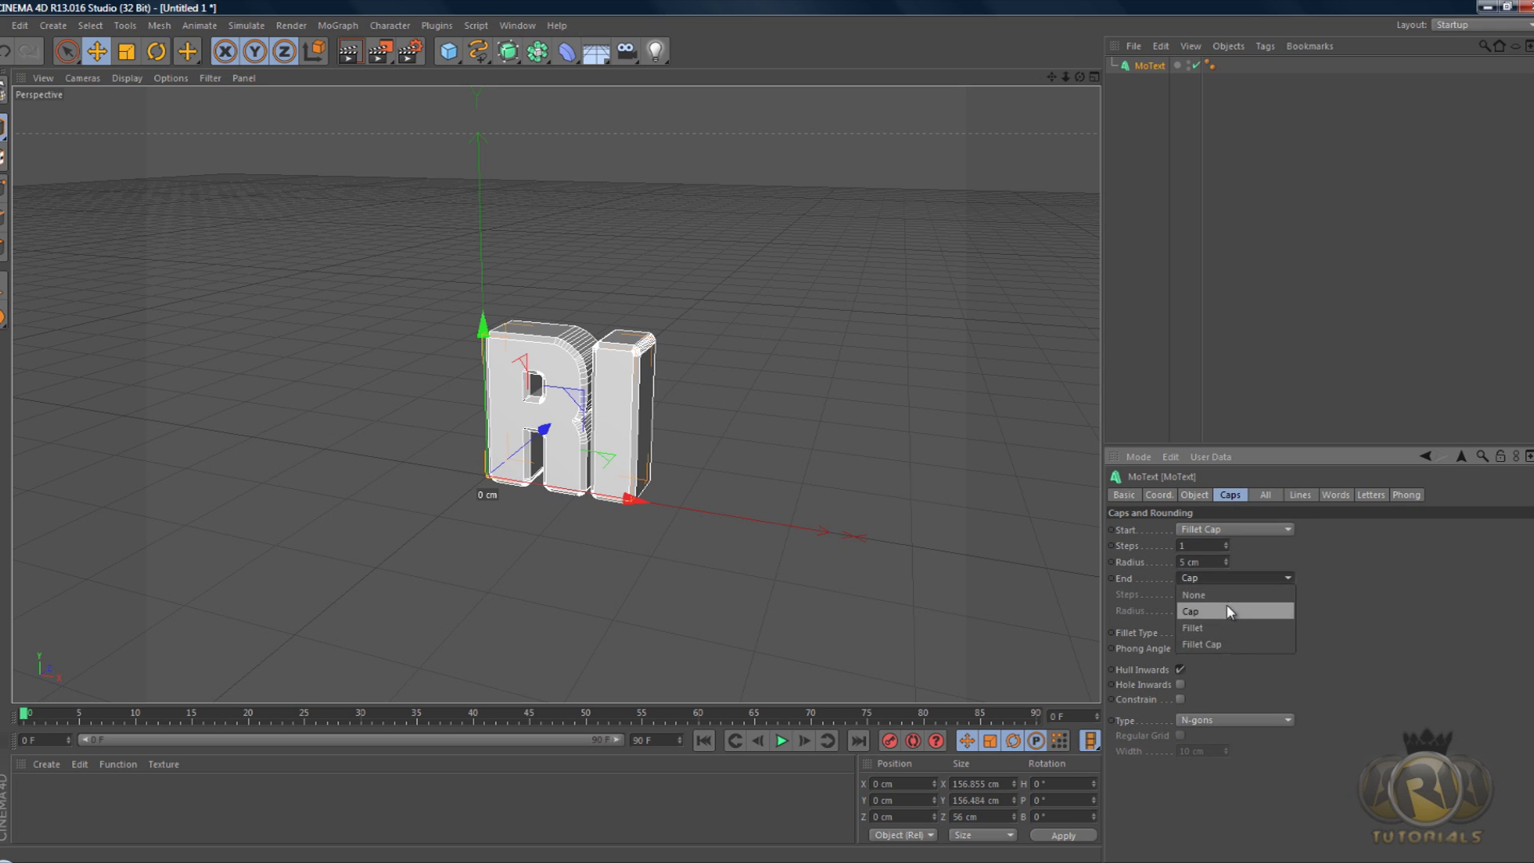
pyautogui.click(1234, 646)
pyautogui.moveTo(1080, 77); pyautogui.dragTo(767, 430)
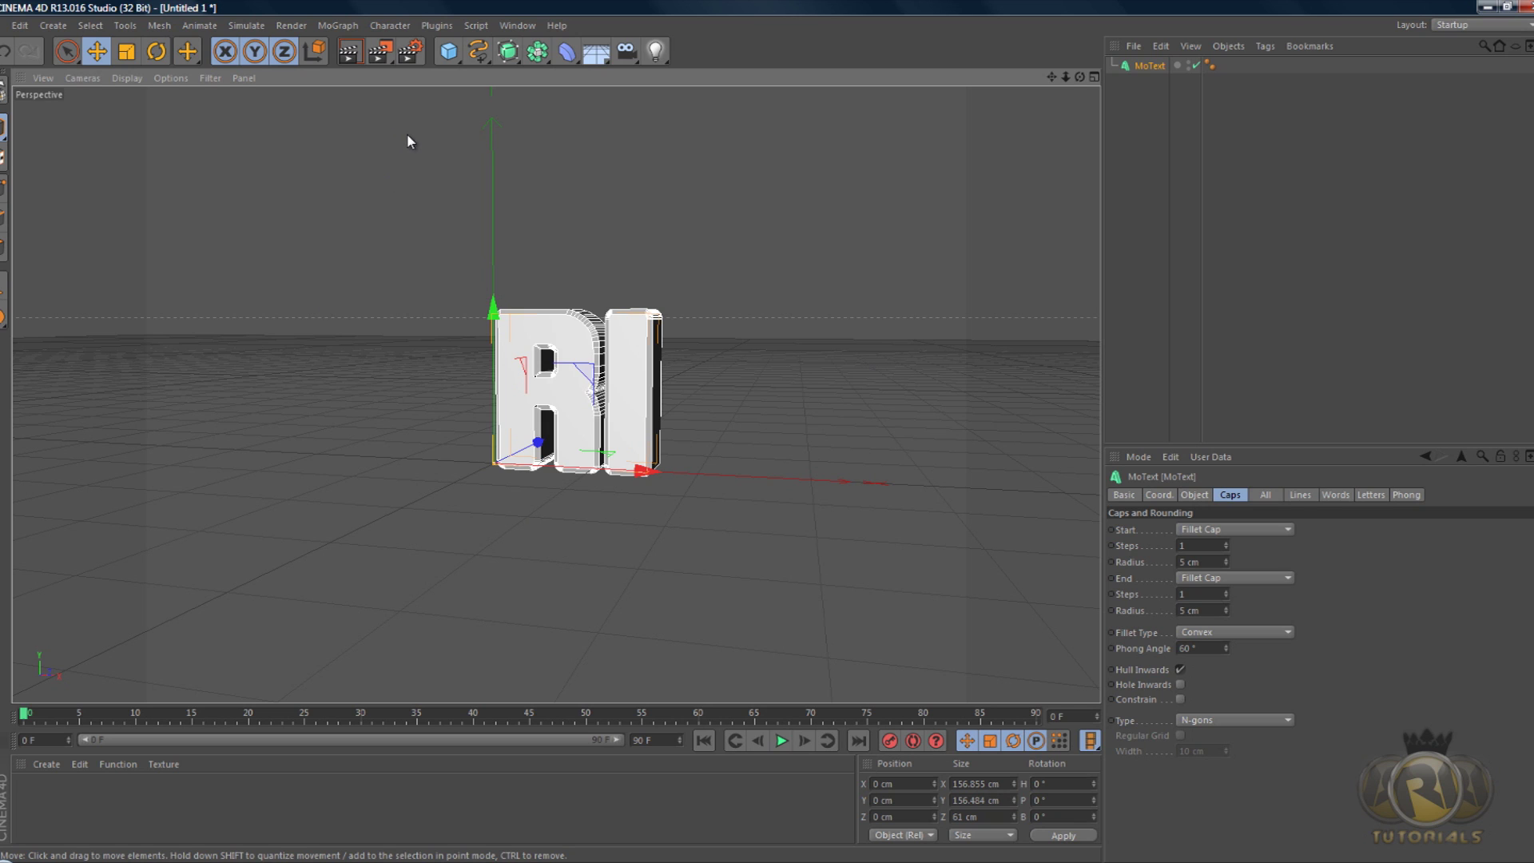
# - Add a sphere primitive to the scene
pyautogui.click(449, 53)
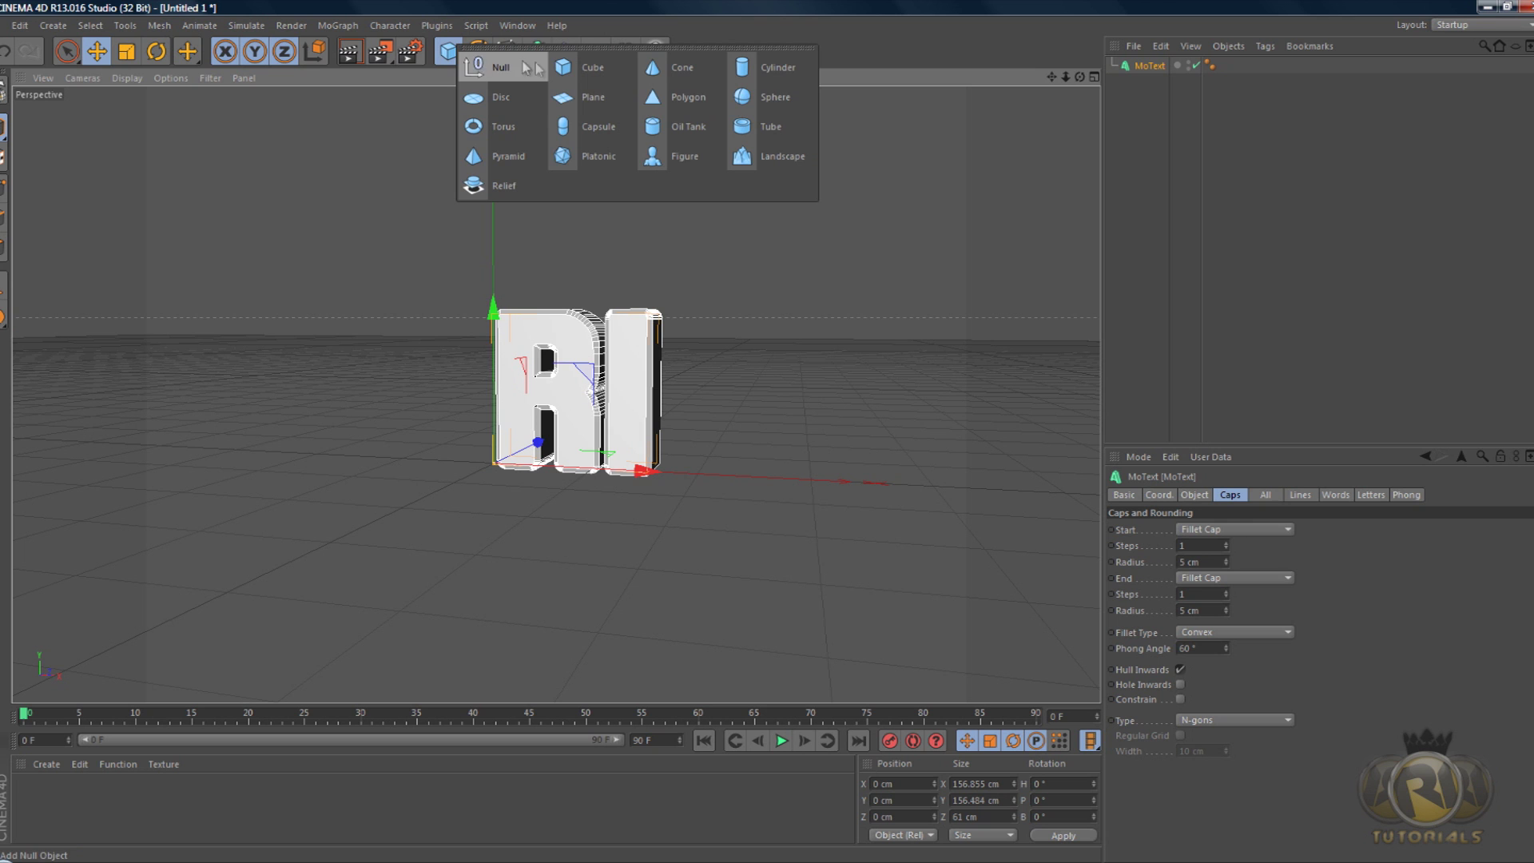
pyautogui.click(773, 97)
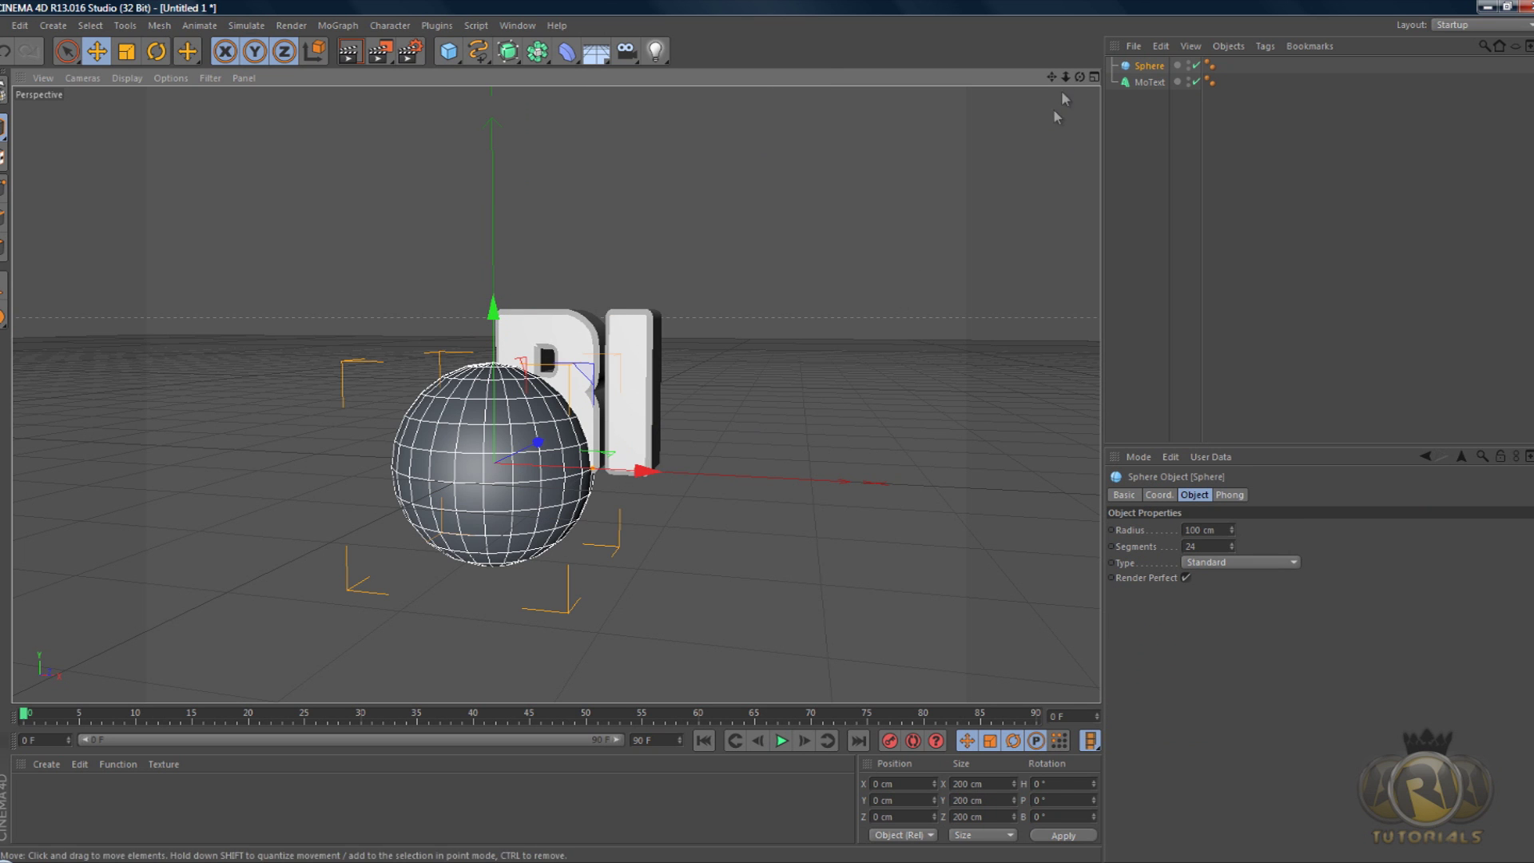
pyautogui.moveTo(1079, 76); pyautogui.dragTo(602, 514)
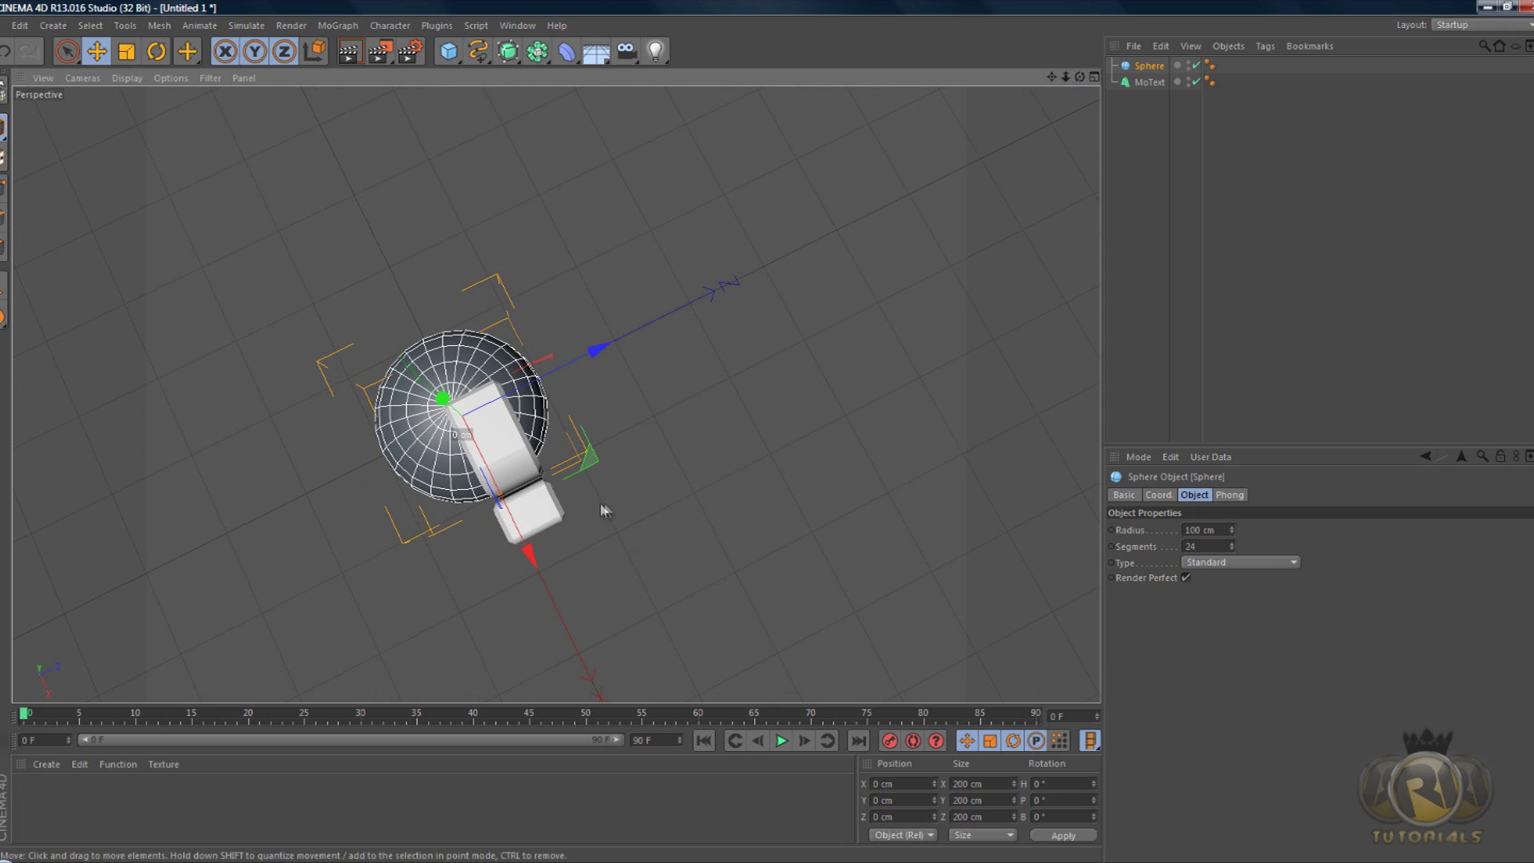
# - Set the MoText object's alignment to Middle
pyautogui.click(1145, 82)
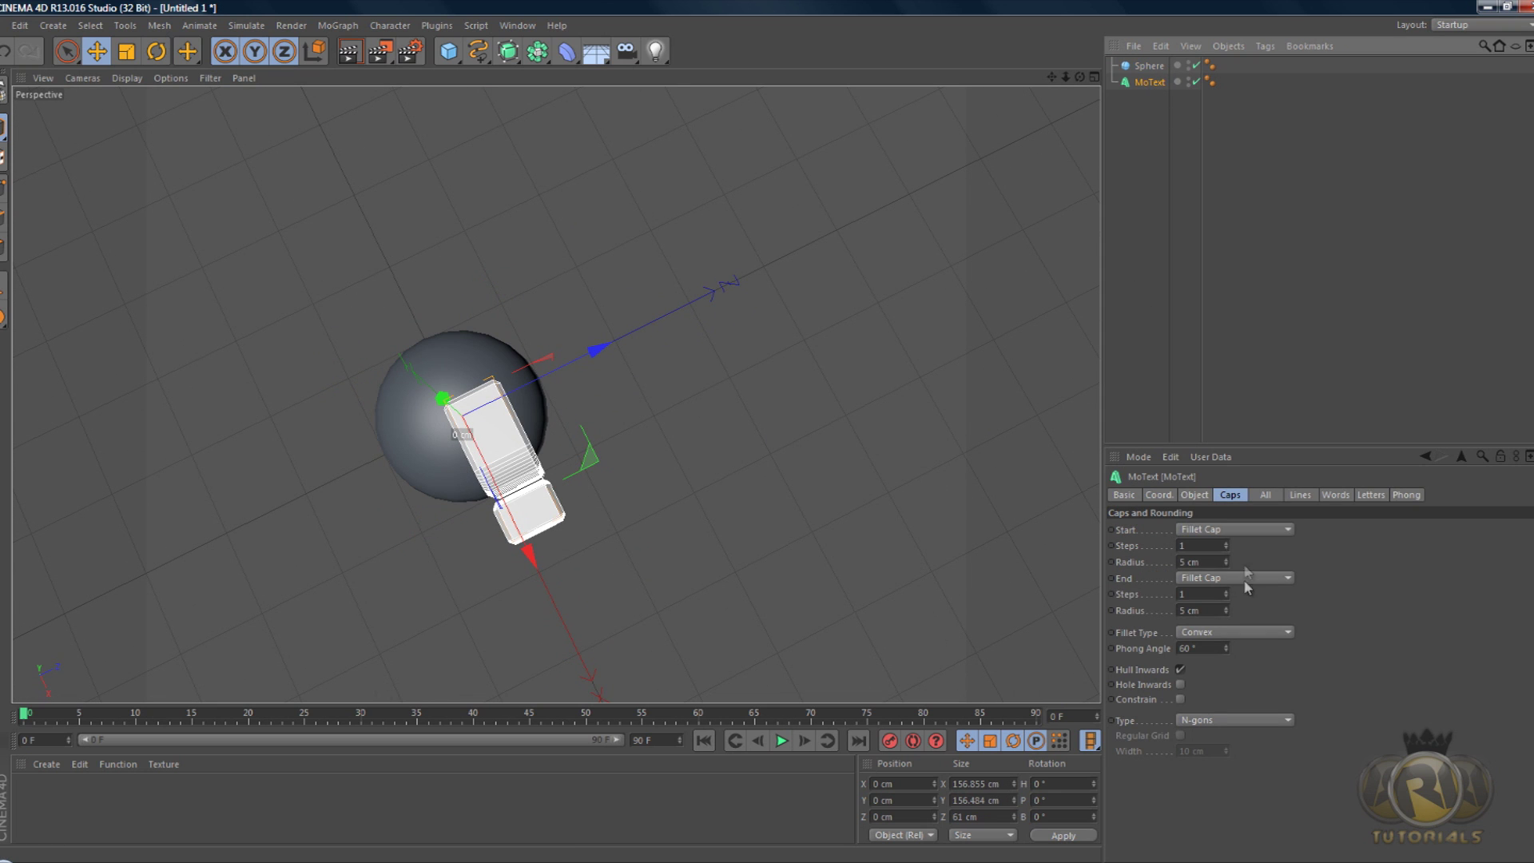
pyautogui.click(1194, 495)
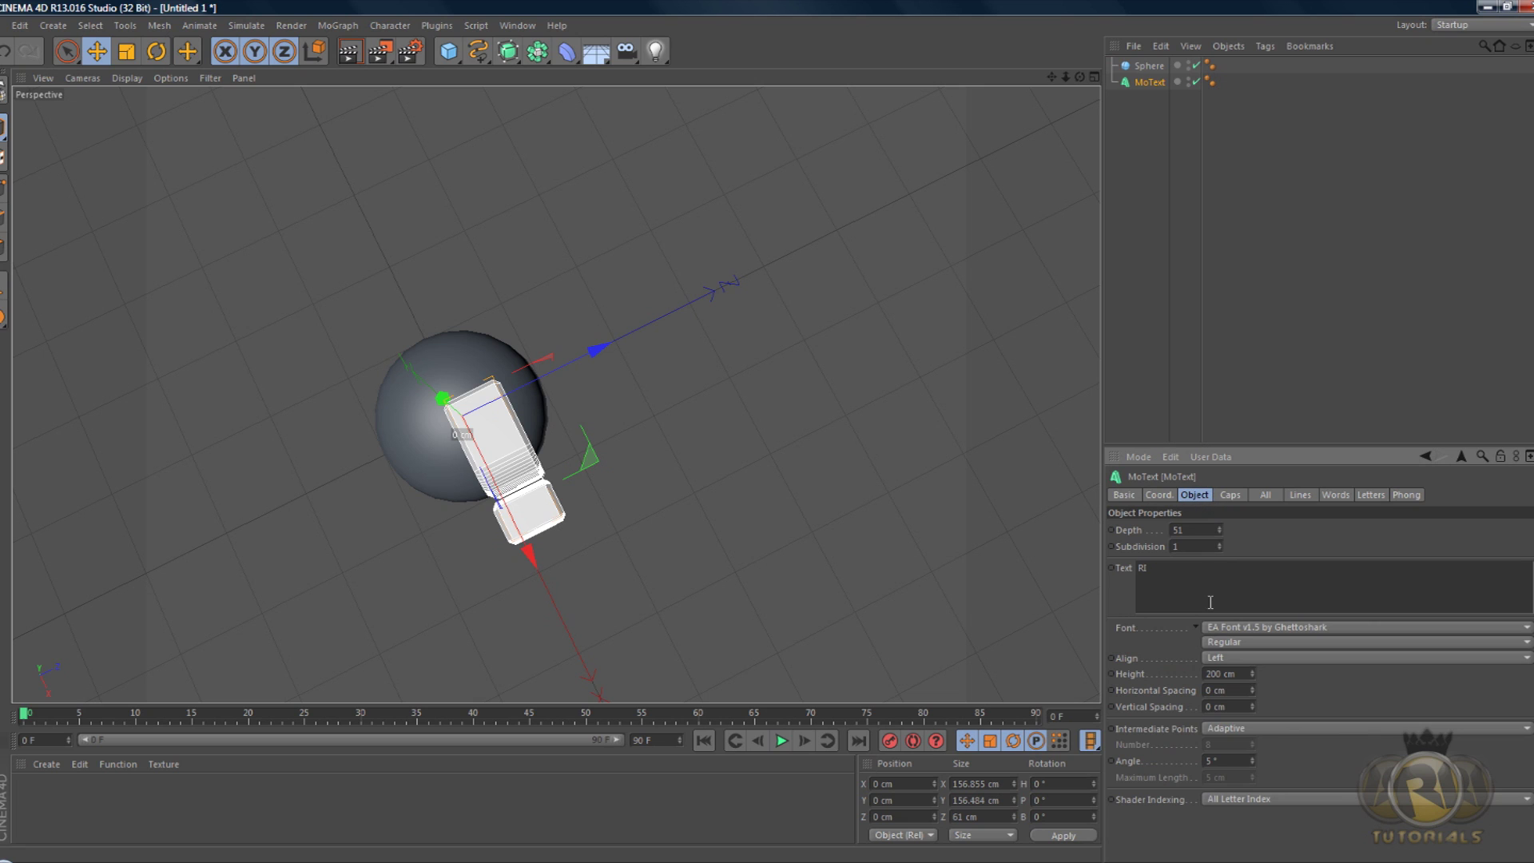
pyautogui.click(1224, 656)
pyautogui.click(1226, 692)
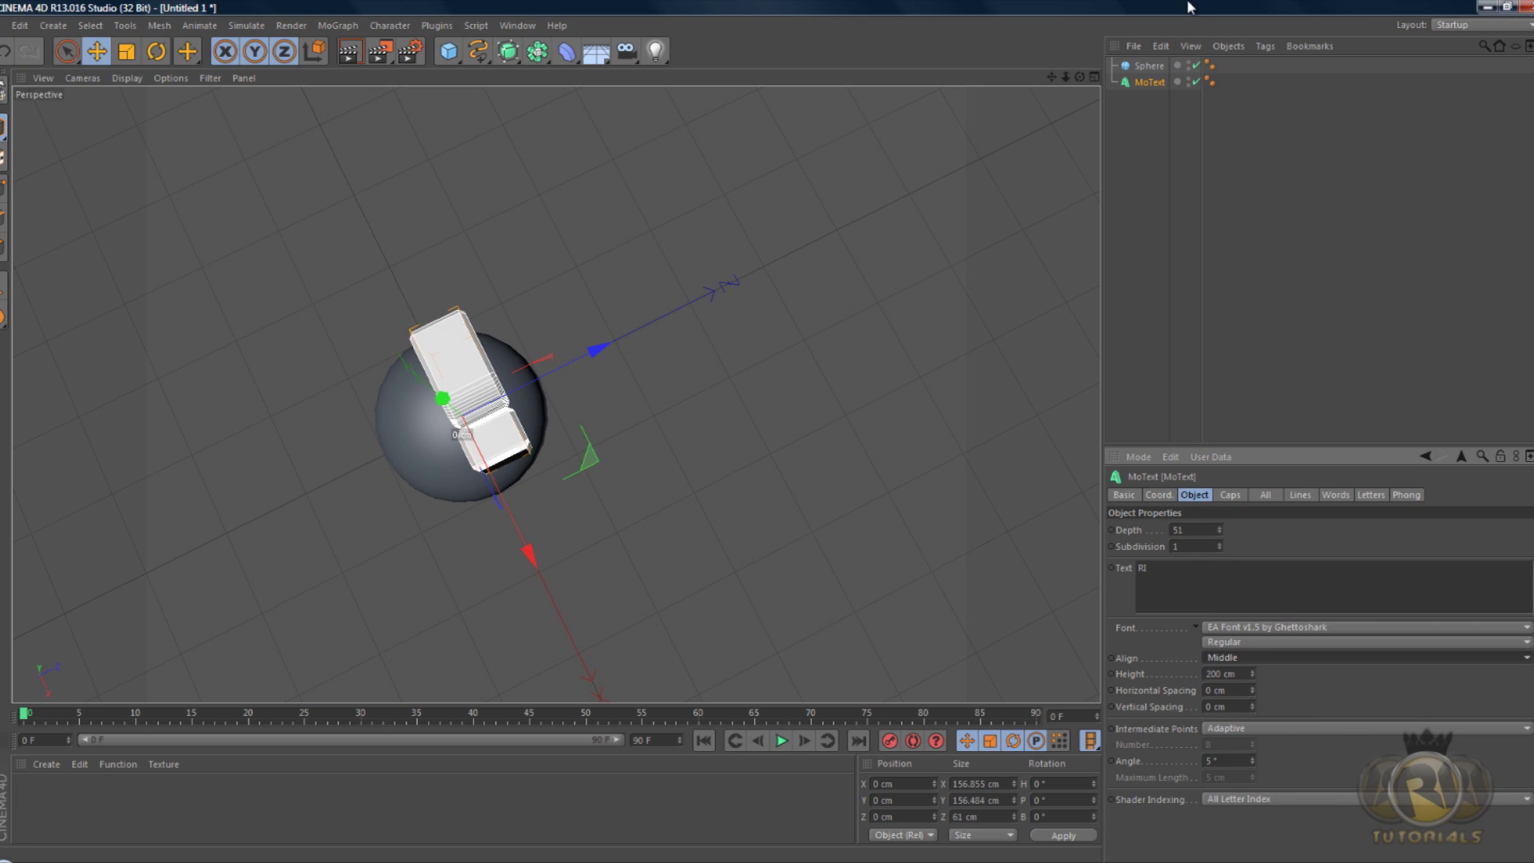
# - Centre the sphere around the text by moving it to about Z 15.5 cm and Y 73.3 cm
pyautogui.keyDown('alt'); pyautogui.moveTo(772, 431); pyautogui.dragTo(767, 429); pyautogui.keyUp('alt')
pyautogui.click(1149, 65)
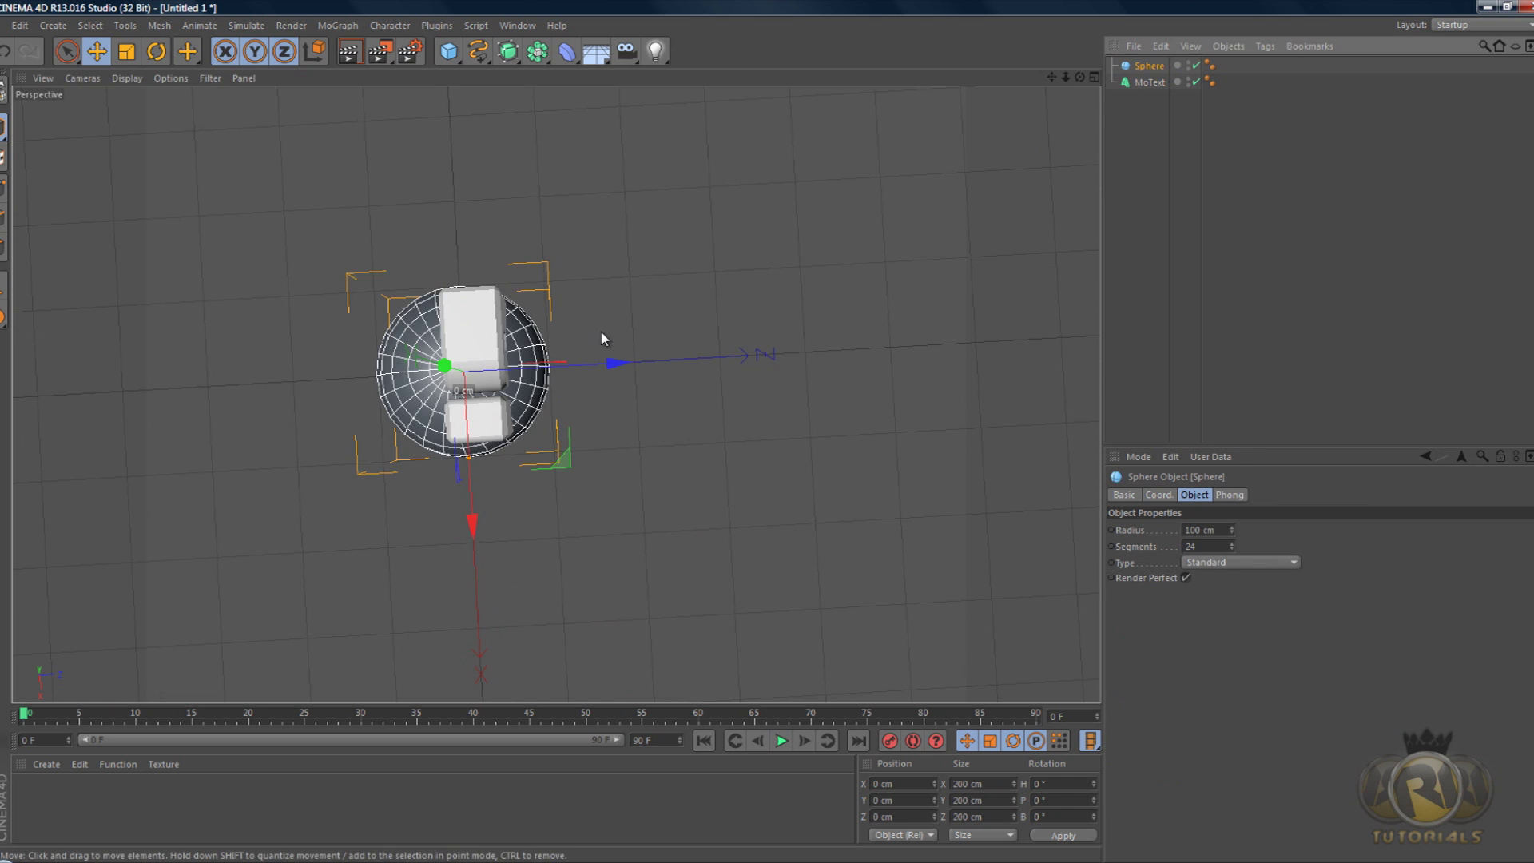
pyautogui.moveTo(626, 365)
pyautogui.mouseDown()
pyautogui.moveTo(644, 358)
pyautogui.moveTo(632, 361)
pyautogui.mouseUp()
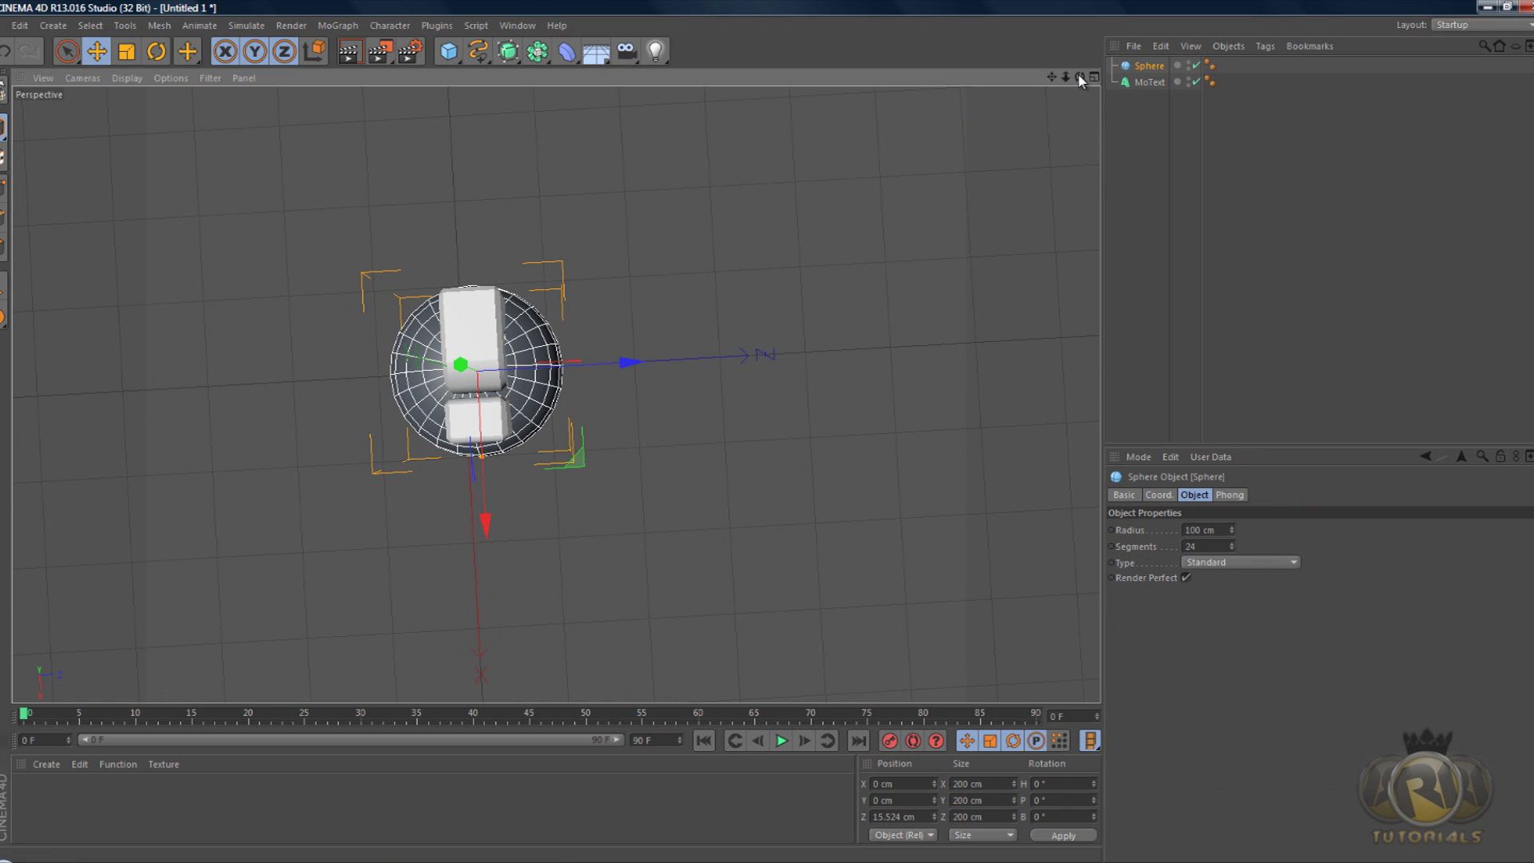
pyautogui.moveTo(769, 430)
pyautogui.keyDown('alt'); pyautogui.mouseDown()
pyautogui.moveTo(789, 433)
pyautogui.moveTo(767, 418)
pyautogui.moveTo(766, 435)
pyautogui.mouseUp(); pyautogui.keyUp('alt')
pyautogui.moveTo(521, 306); pyautogui.dragTo(522, 243)
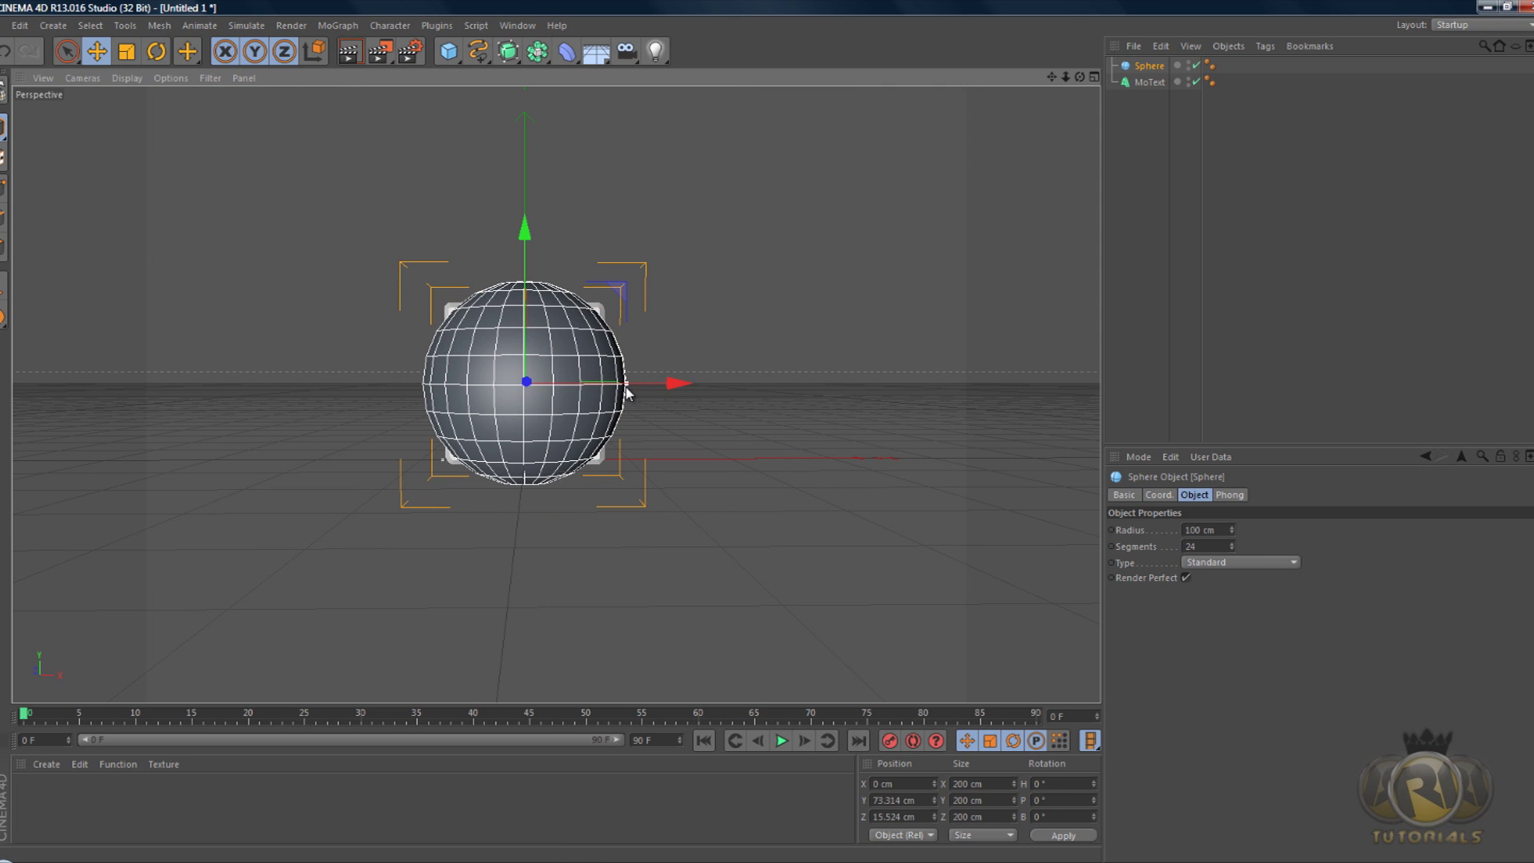
# - Enlarge the sphere to a radius of about 184.7 cm and set its segments to 70
pyautogui.moveTo(626, 386); pyautogui.dragTo(718, 377)
pyautogui.moveTo(1079, 76); pyautogui.dragTo(765, 435)
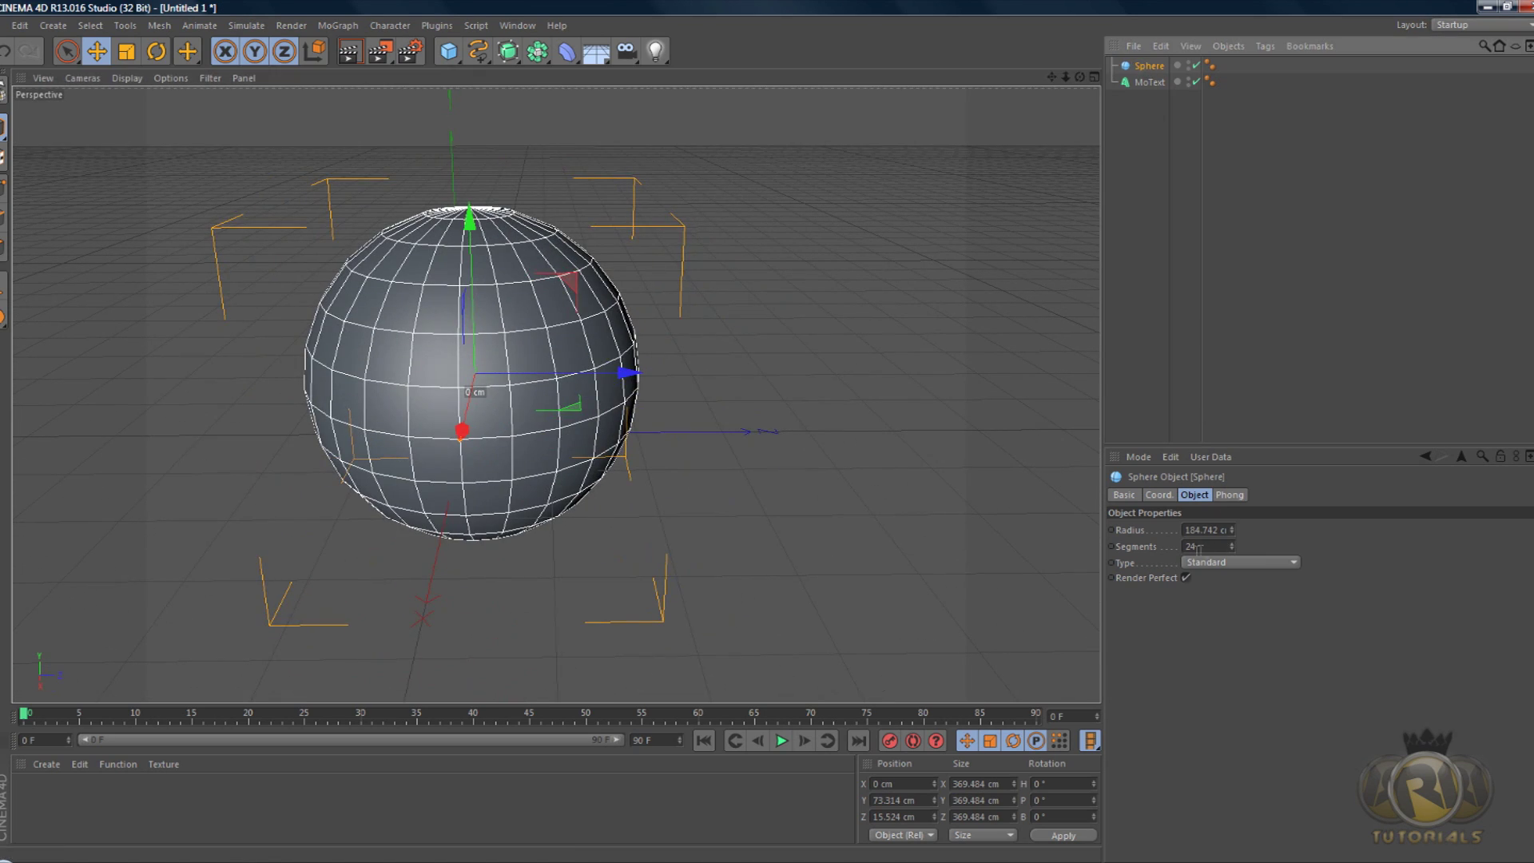
pyautogui.moveTo(1231, 547); pyautogui.dragTo(1231, 544)
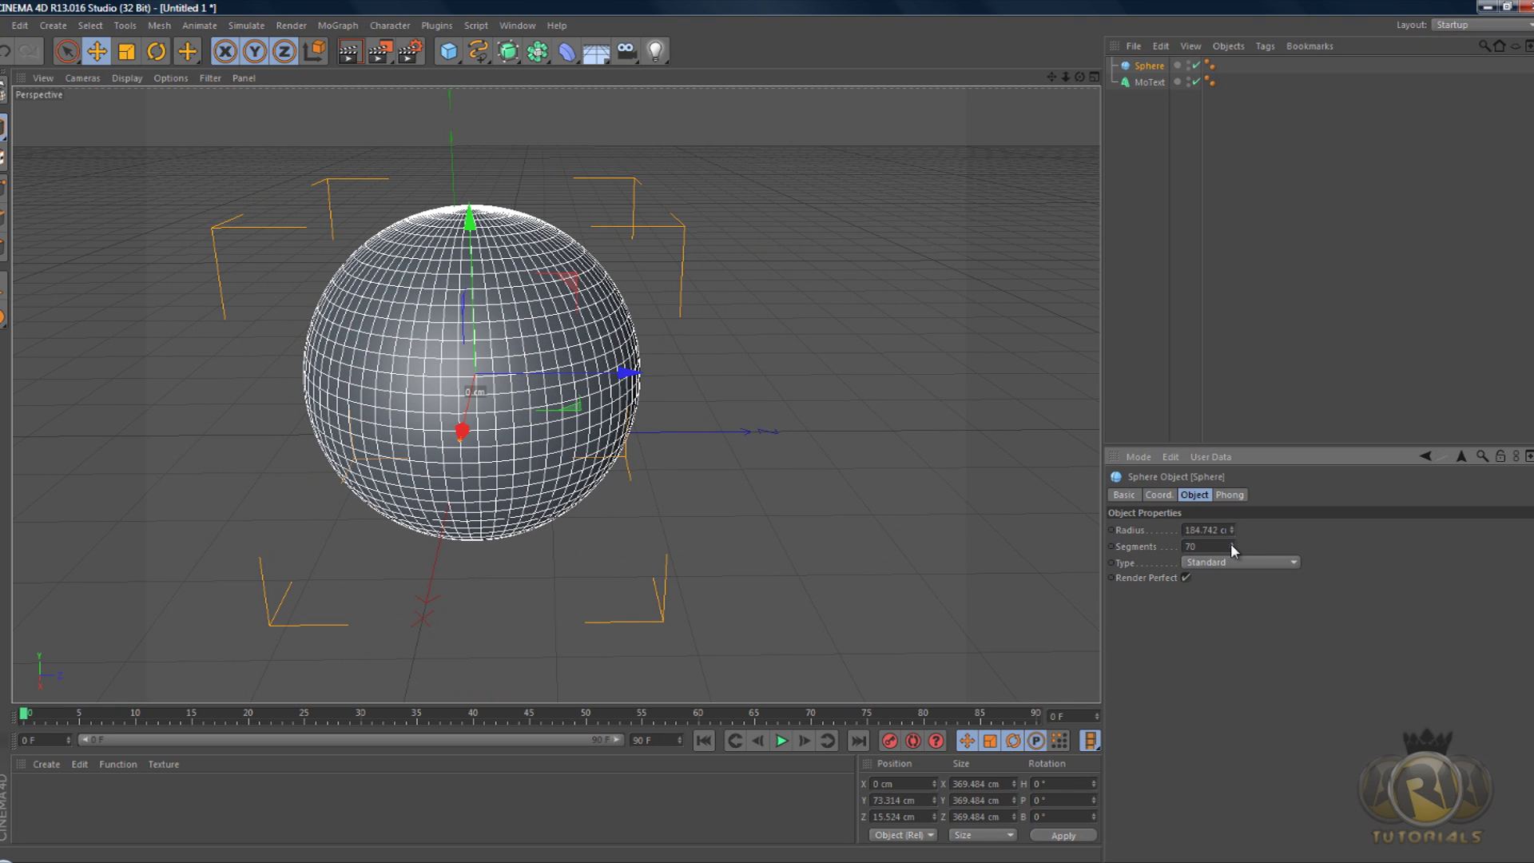
# - Start the RealFlow SD Exporter and add only the Sphere to the exported objects
pyautogui.click(434, 27)
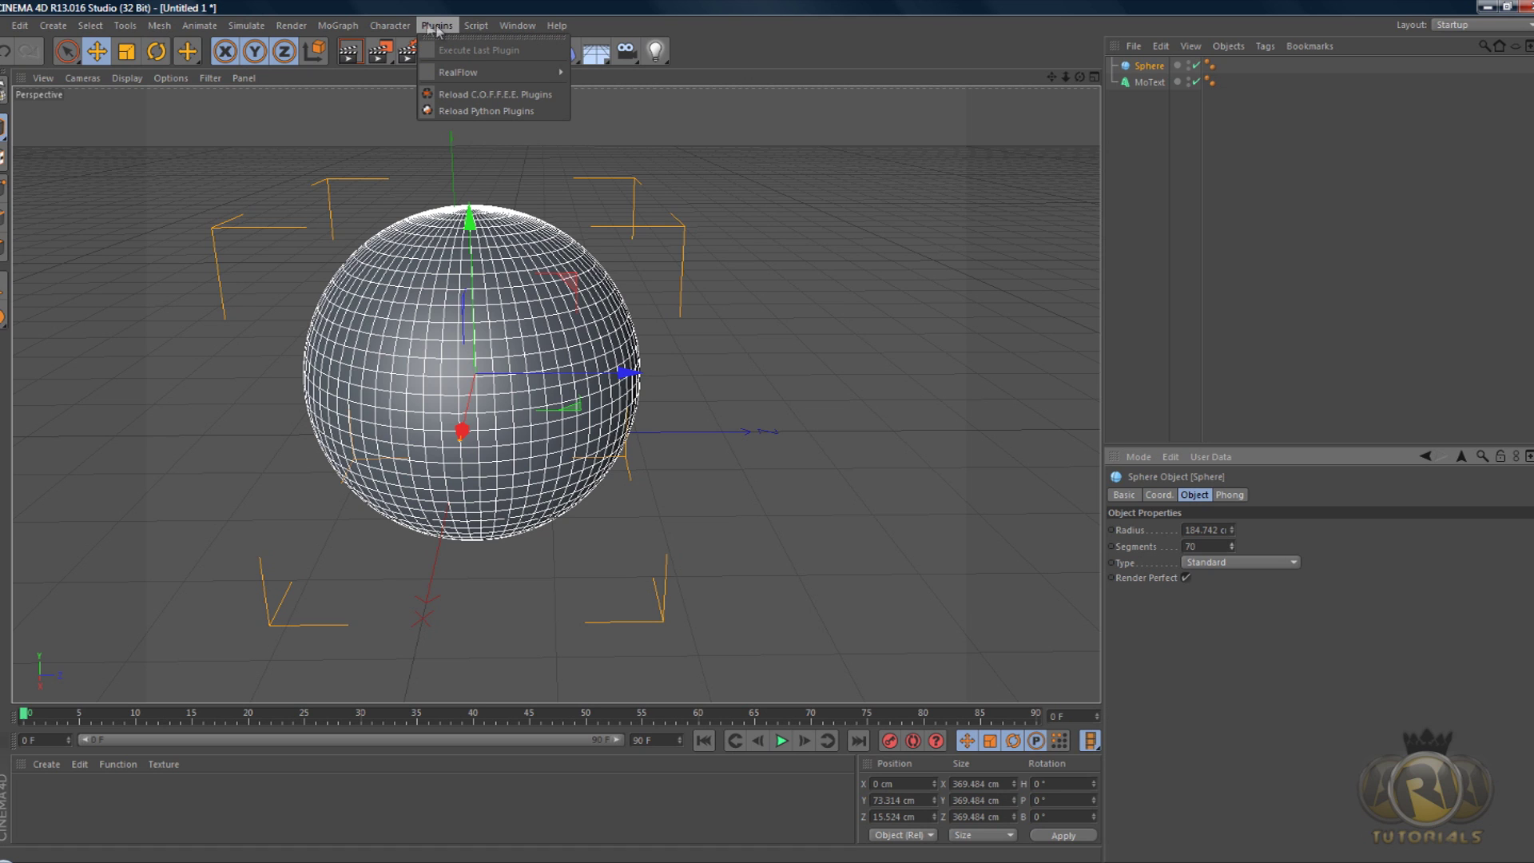
pyautogui.moveTo(448, 76)
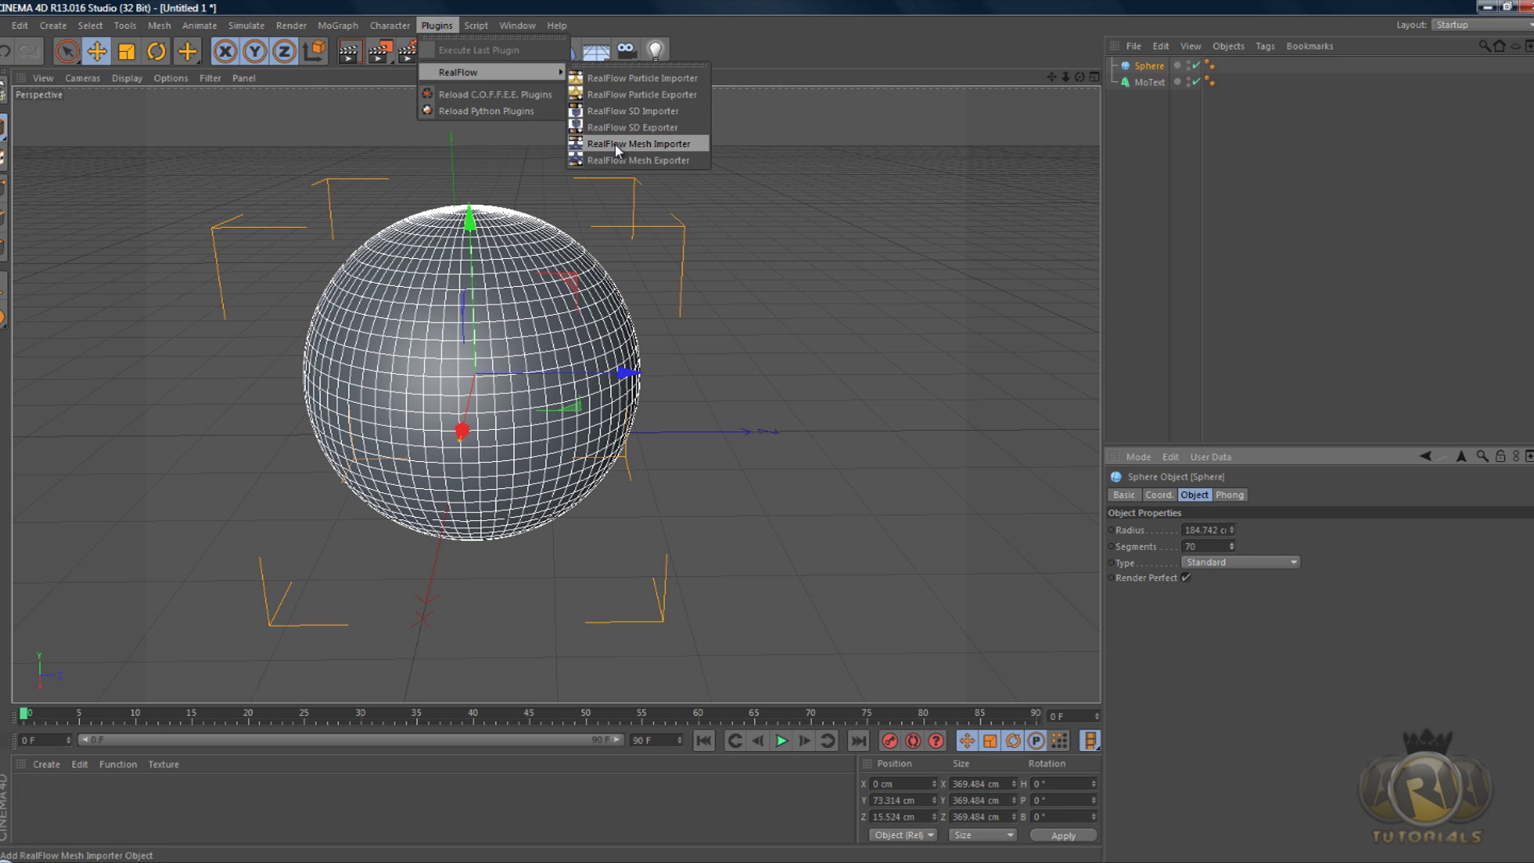
pyautogui.click(678, 130)
pyautogui.click(514, 216)
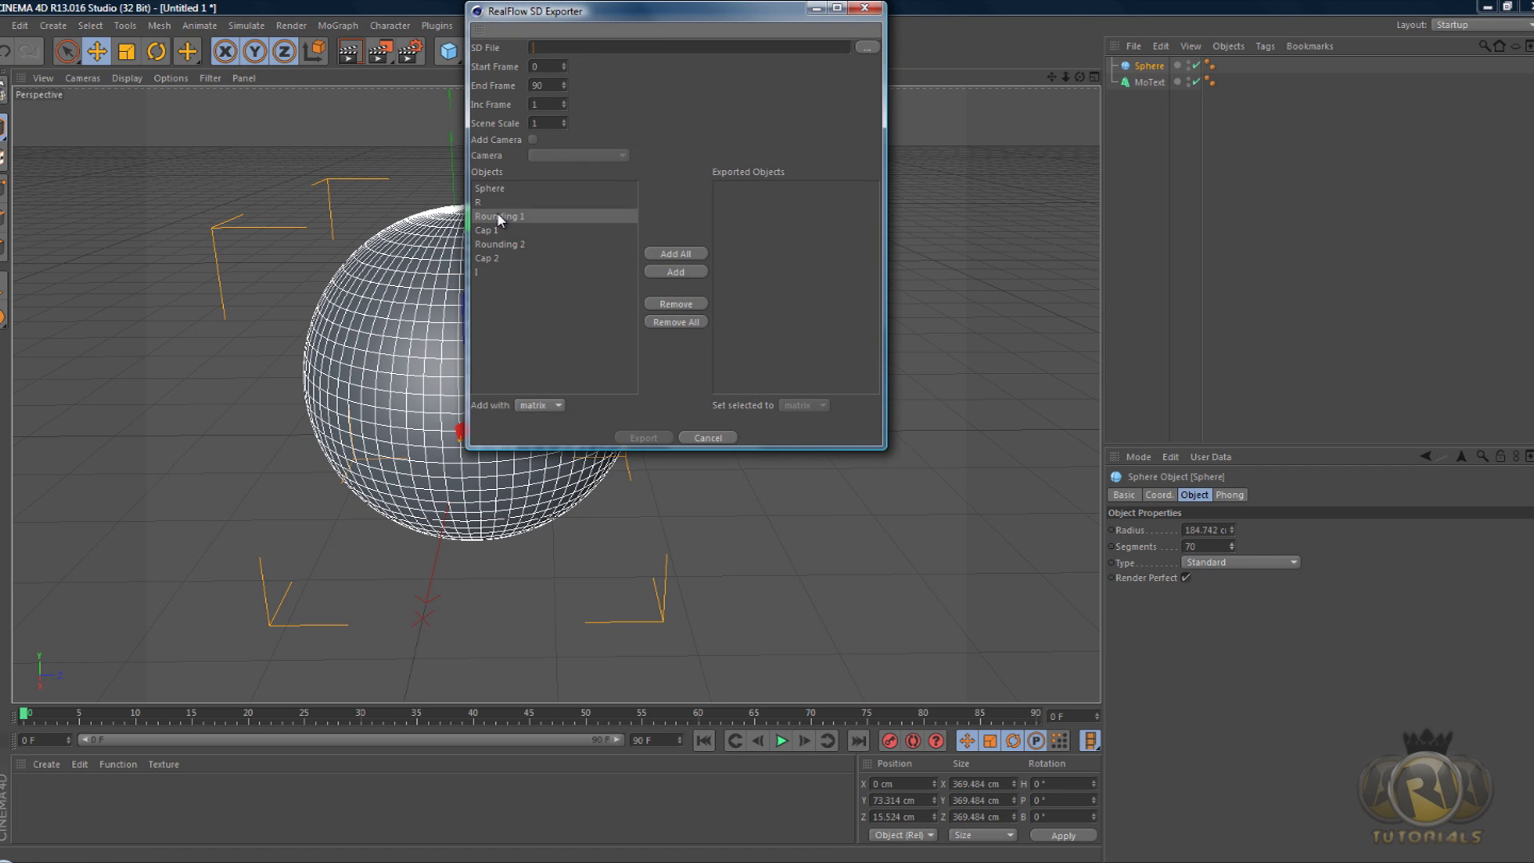
pyautogui.click(498, 191)
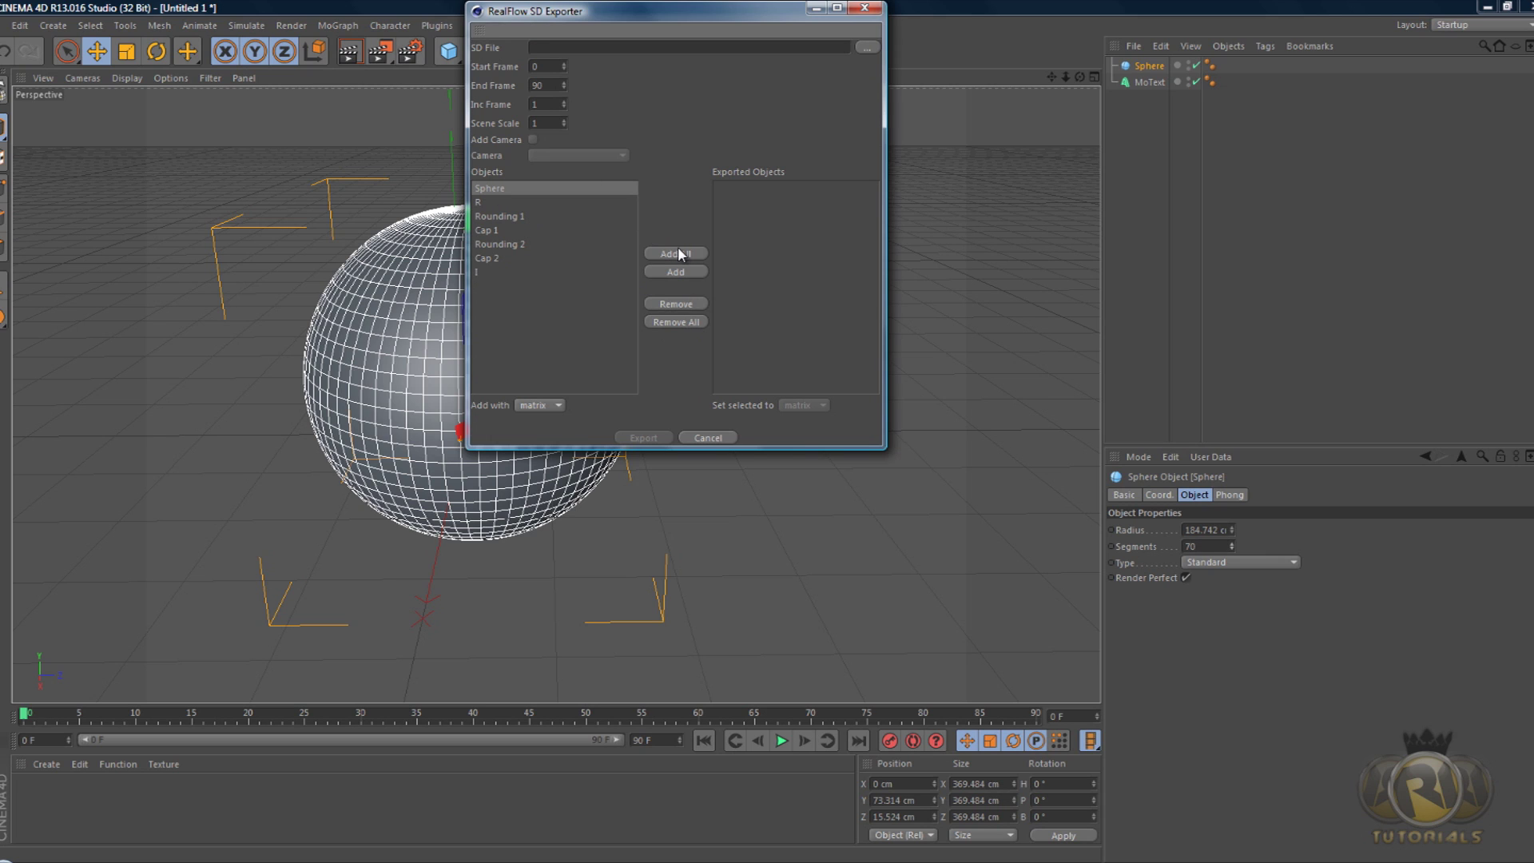
pyautogui.click(675, 272)
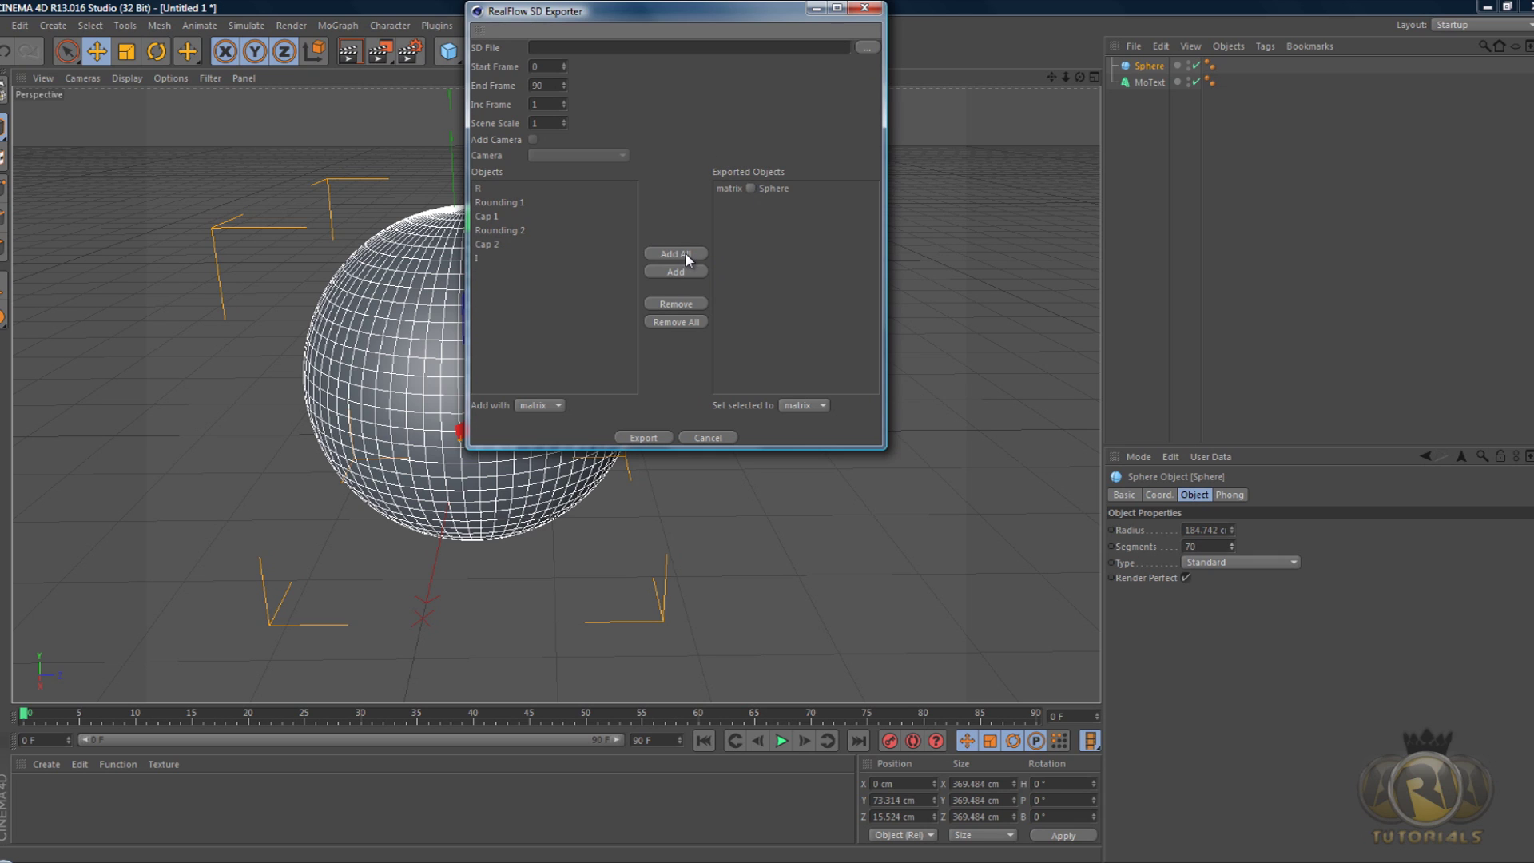
# - Export the sphere as an SD file named "invisoble" on the Desktop
pyautogui.click(863, 47)
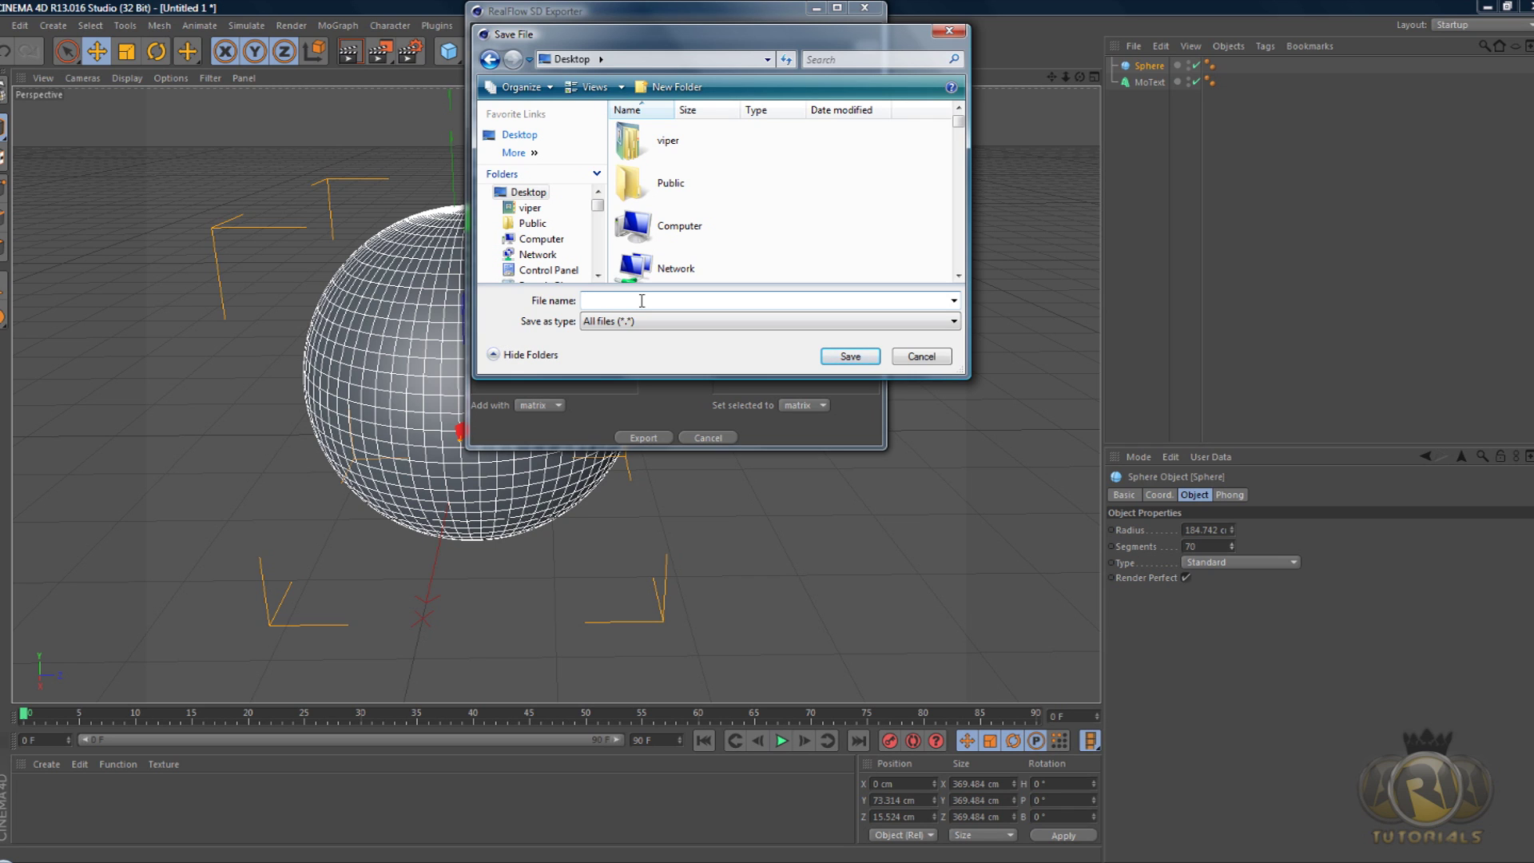
pyautogui.write('invisoble')
pyautogui.click(852, 357)
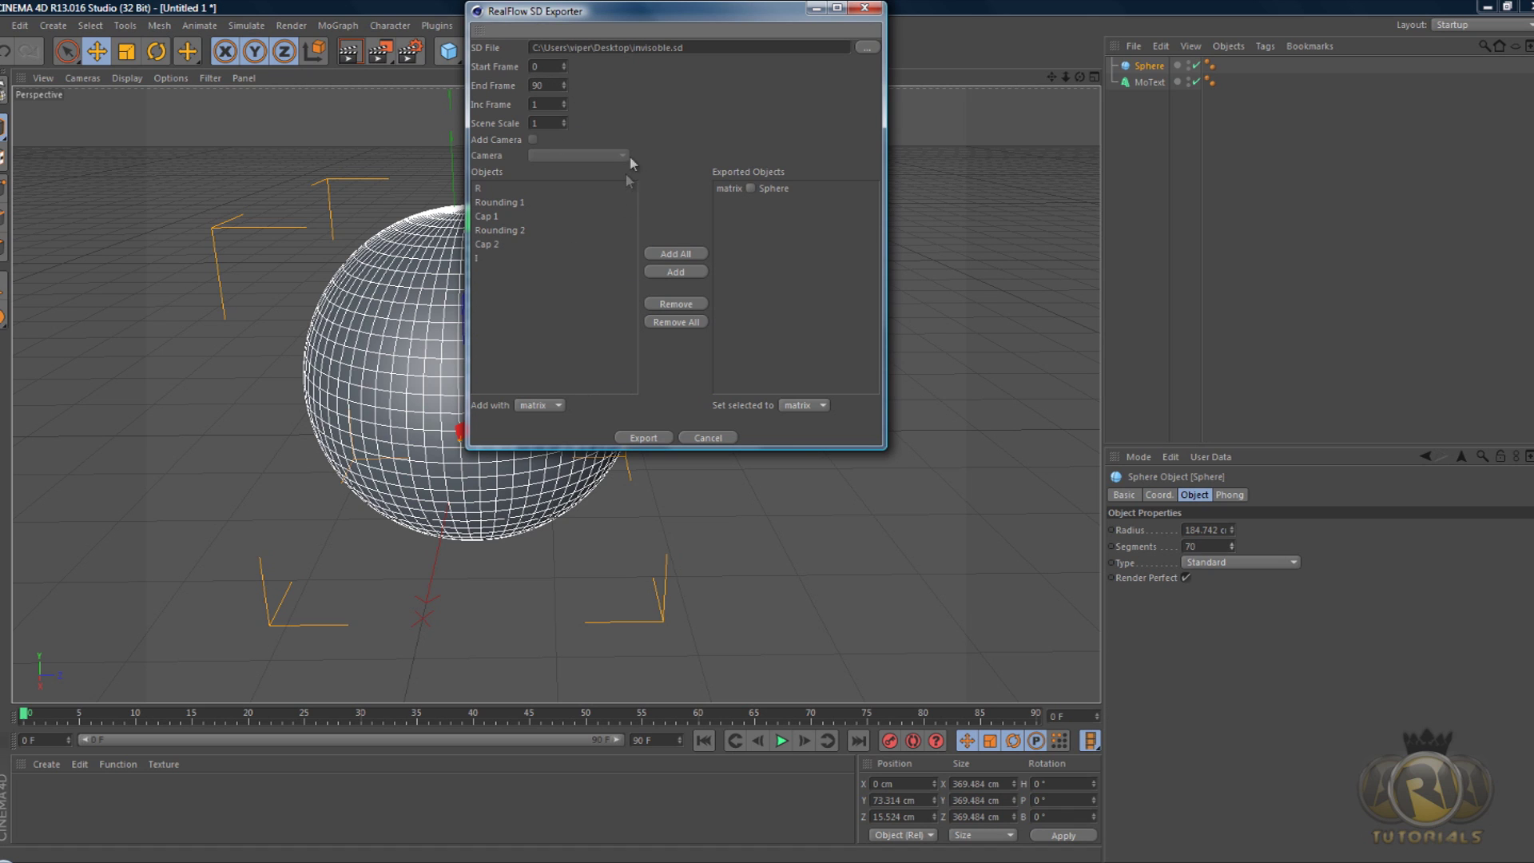
pyautogui.click(649, 439)
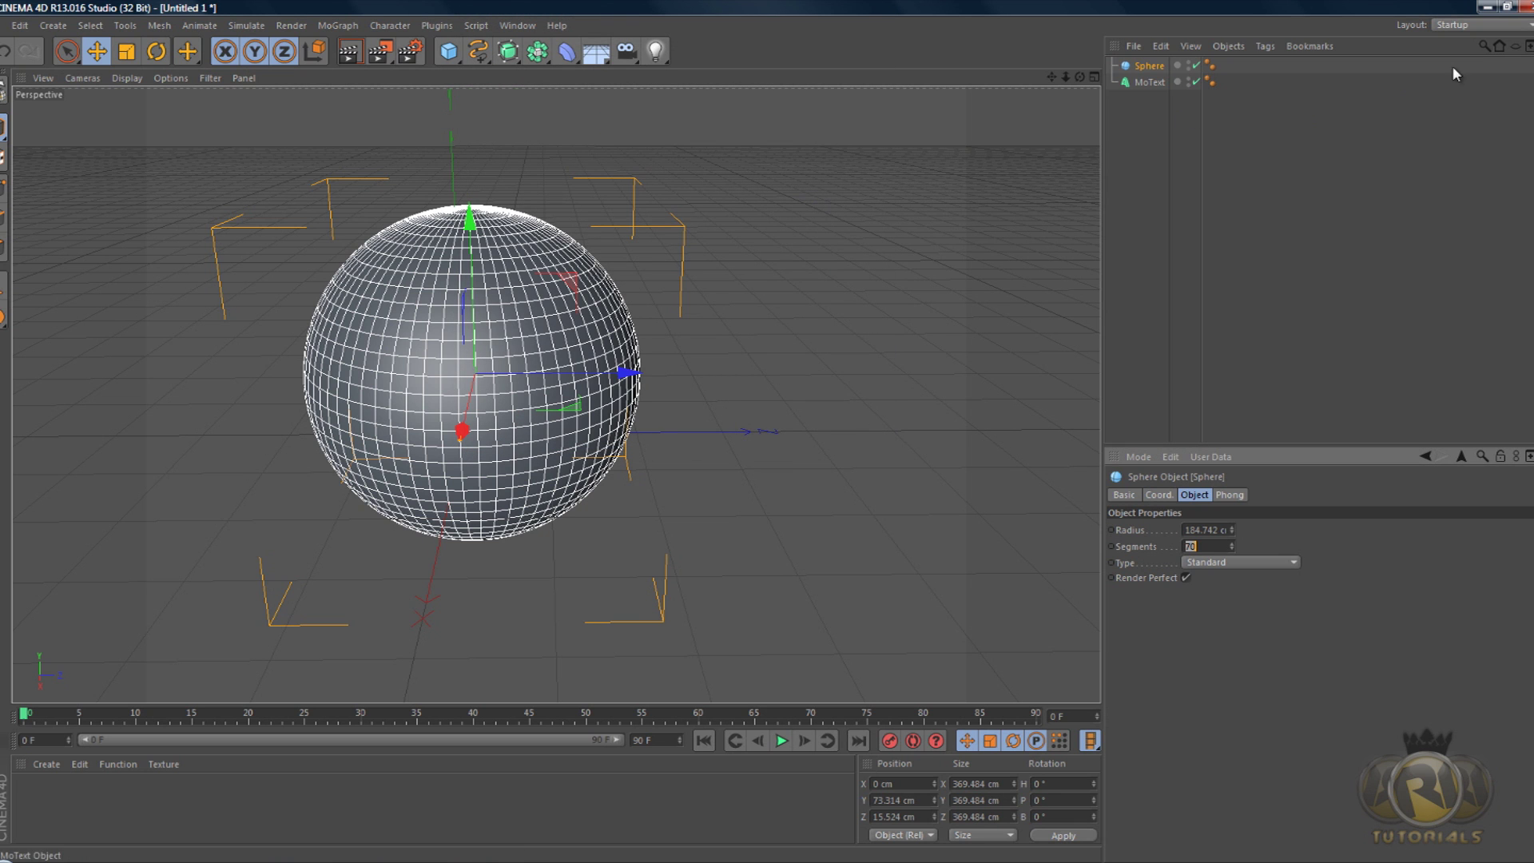
# - Switch to RealFlow 2012 and create a new project named "invisible shield"
pyautogui.click(1491, 8)
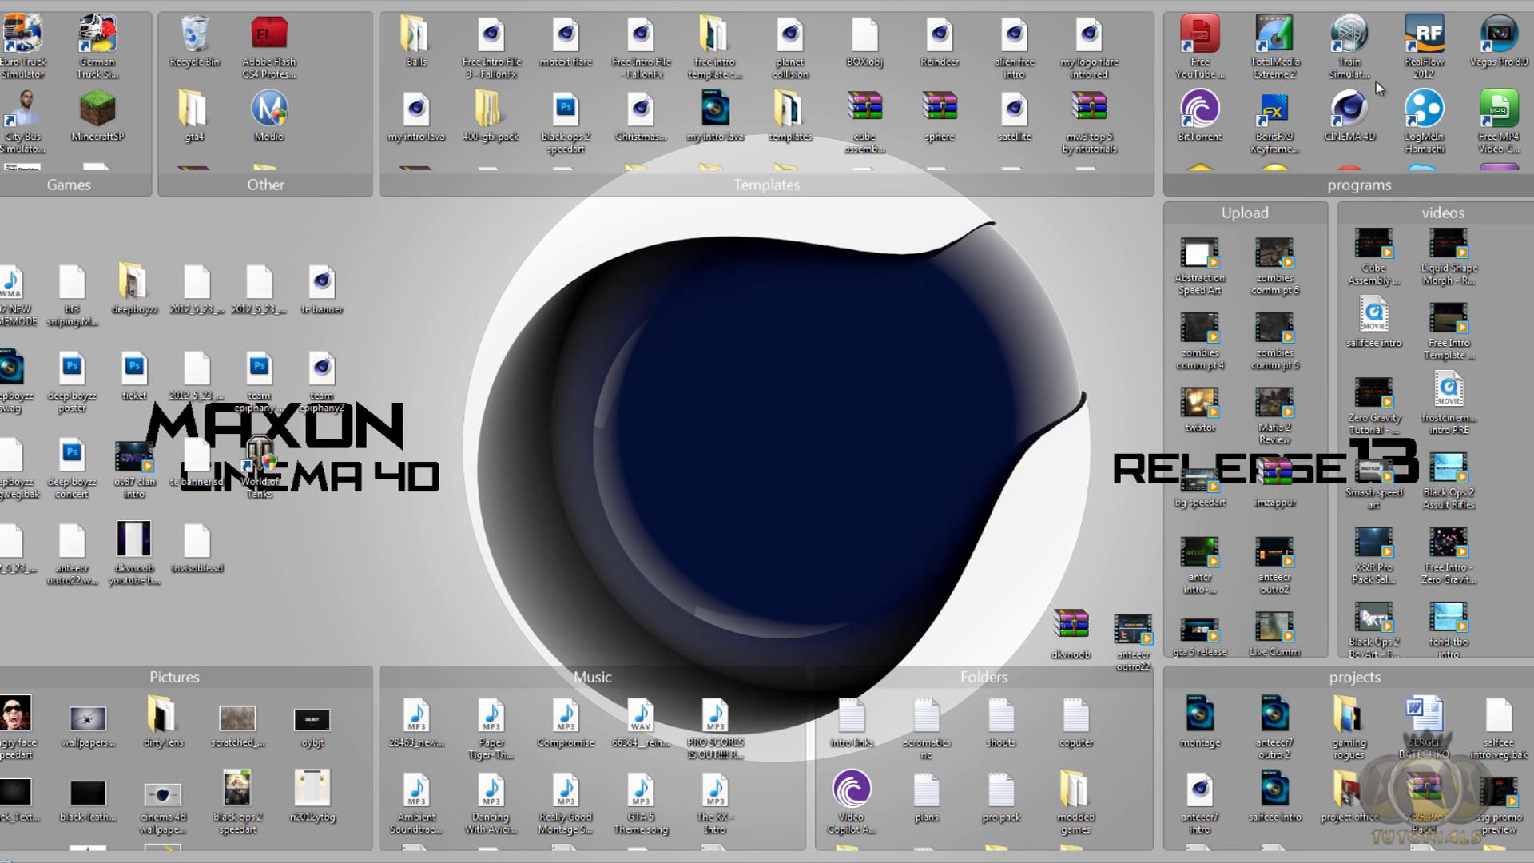
pyautogui.click(1350, 100)
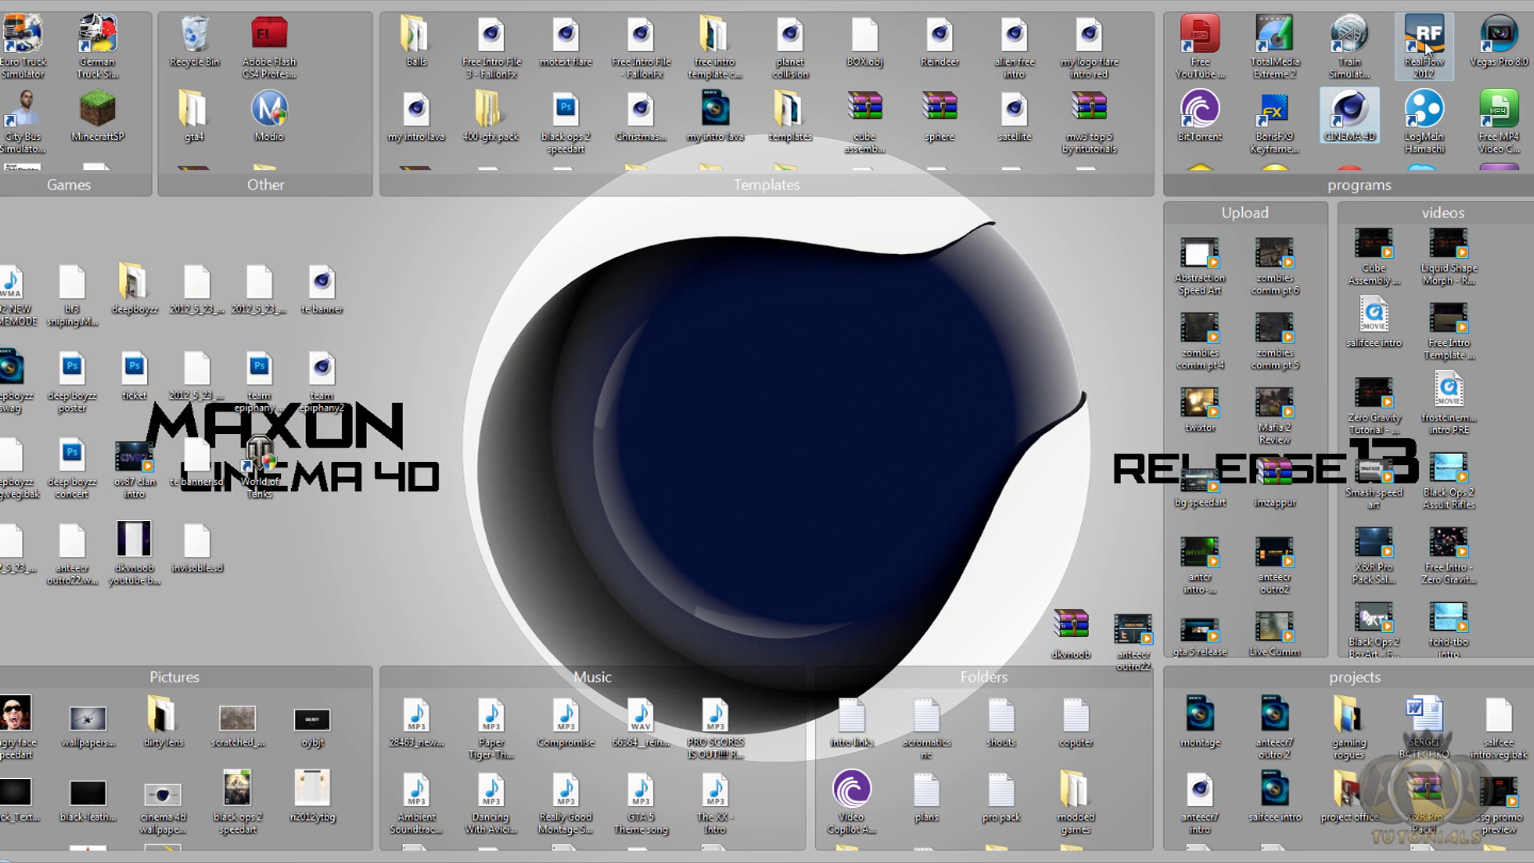
pyautogui.click(1426, 48)
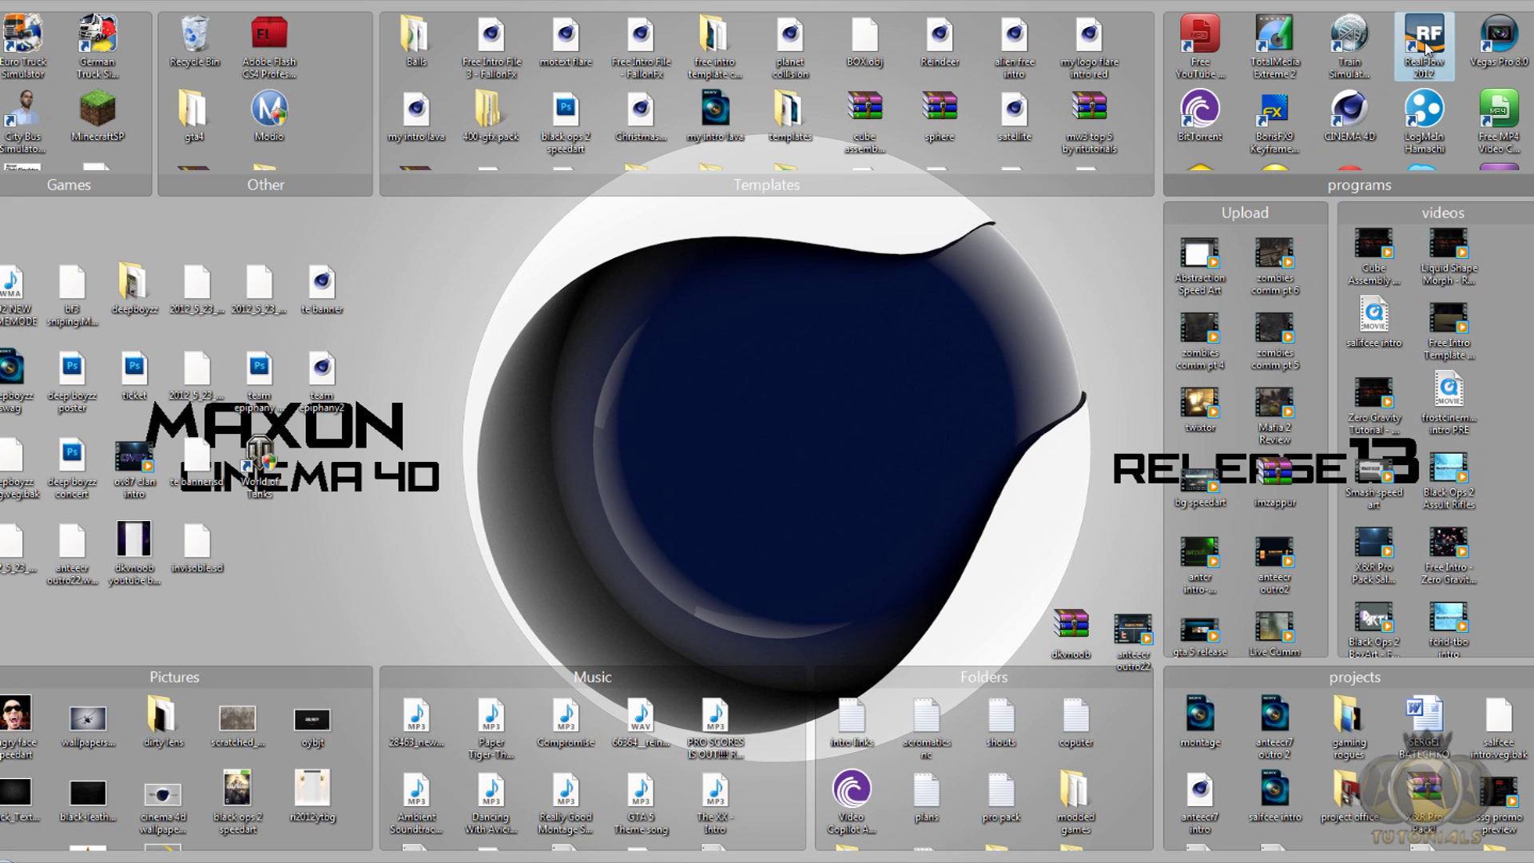
pyautogui.click(584, 344)
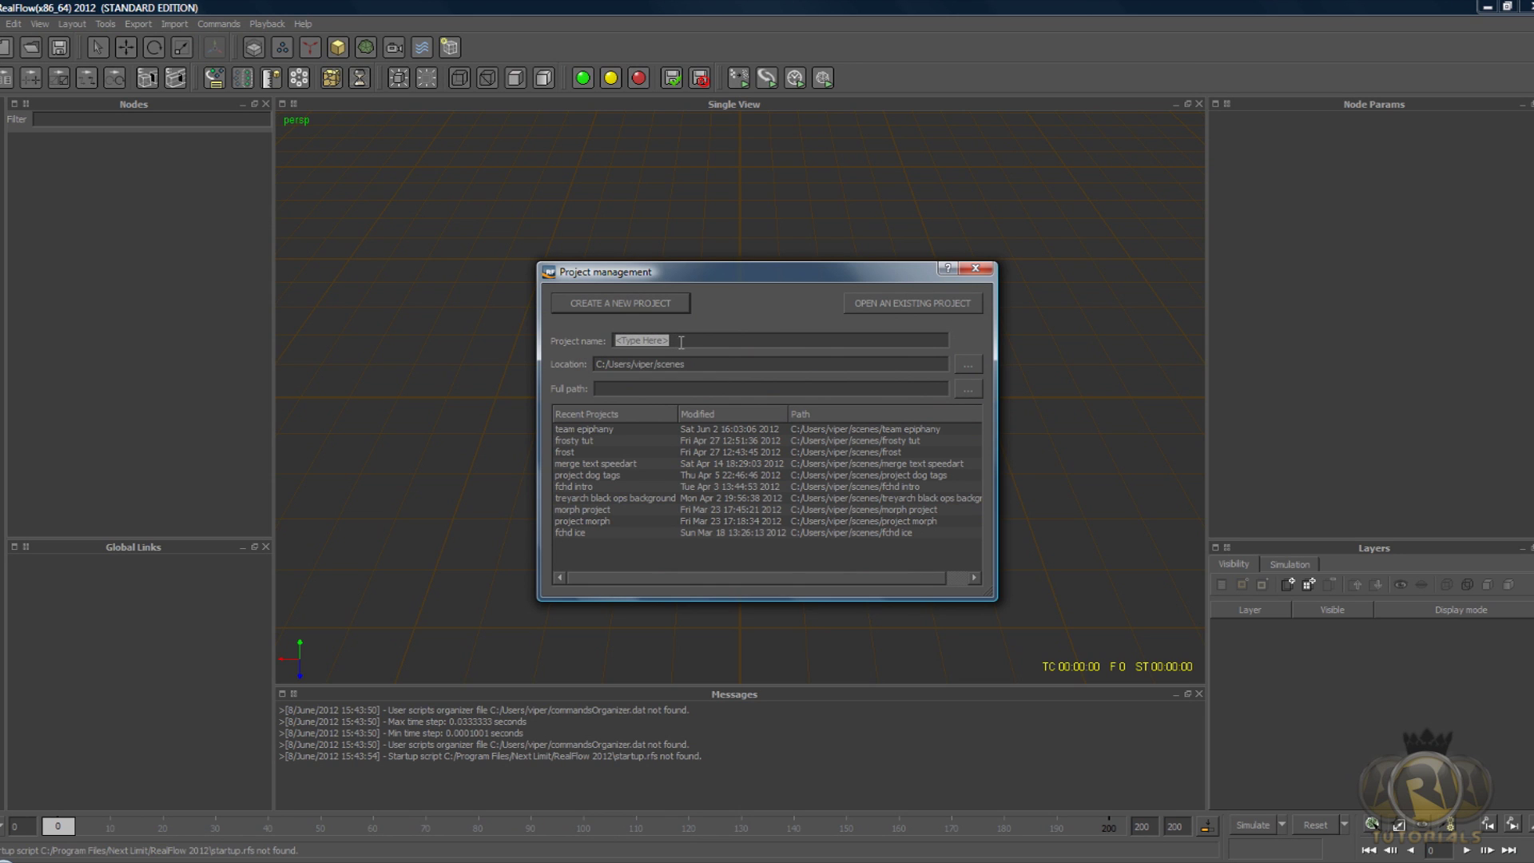
pyautogui.write('invi')
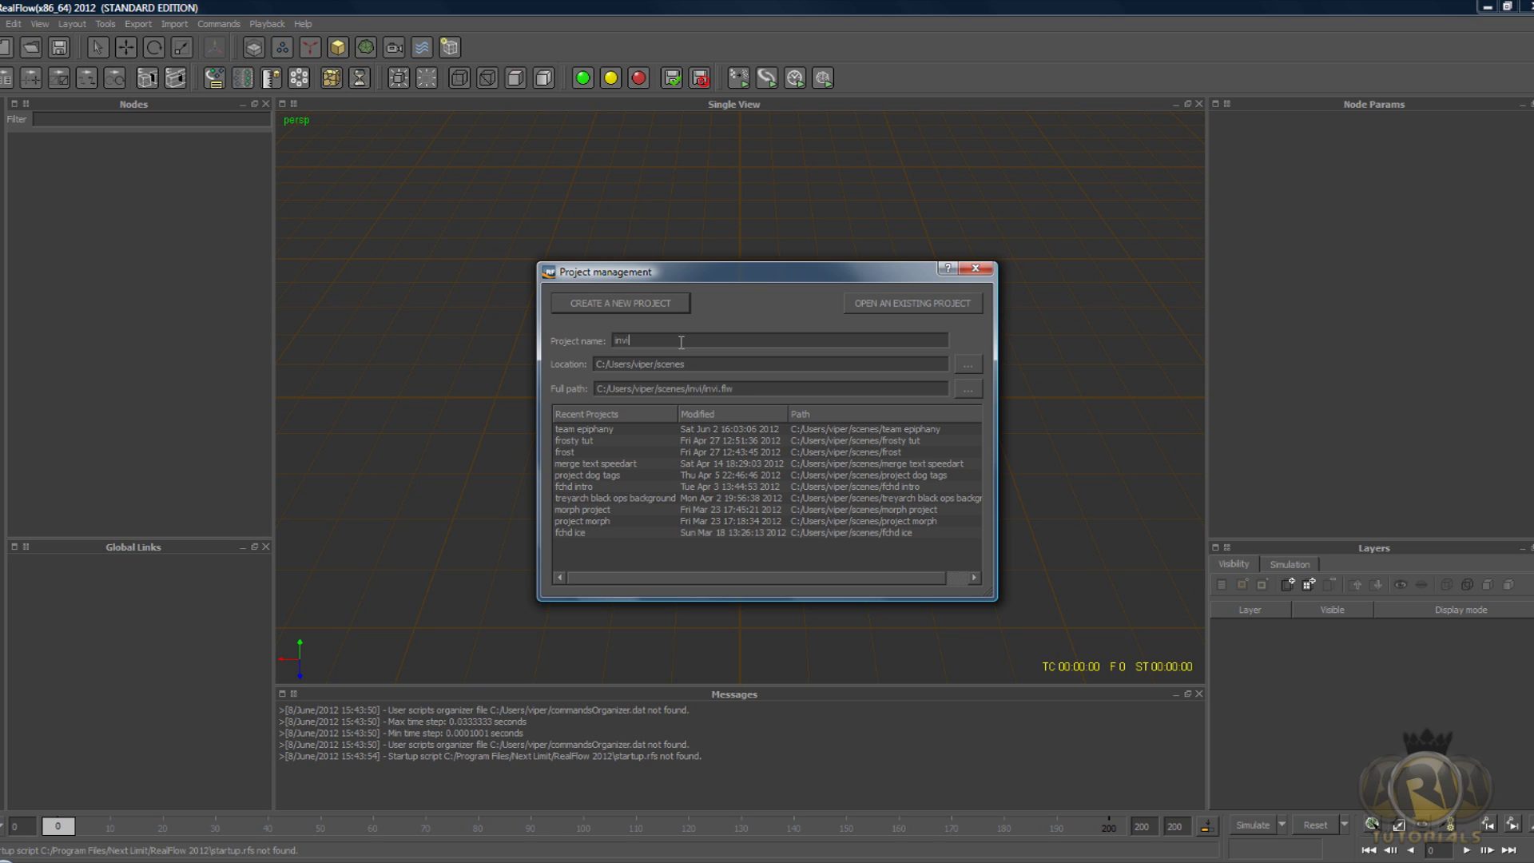
pyautogui.write('sible shield')
pyautogui.click(621, 304)
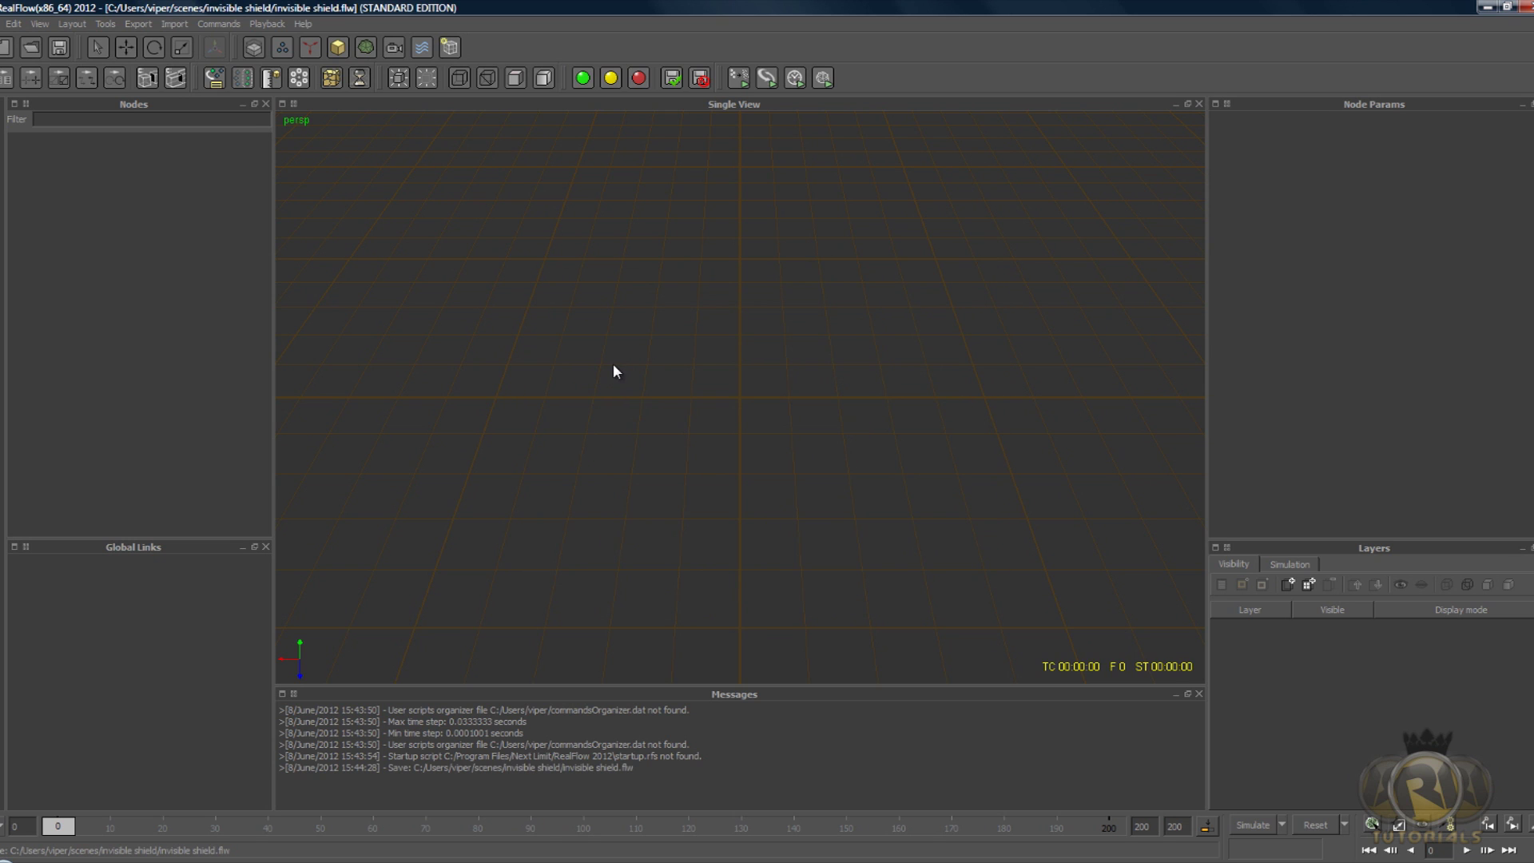
# - Import the object file invisoble.sd from the Desktop into the scene
pyautogui.click(169, 26)
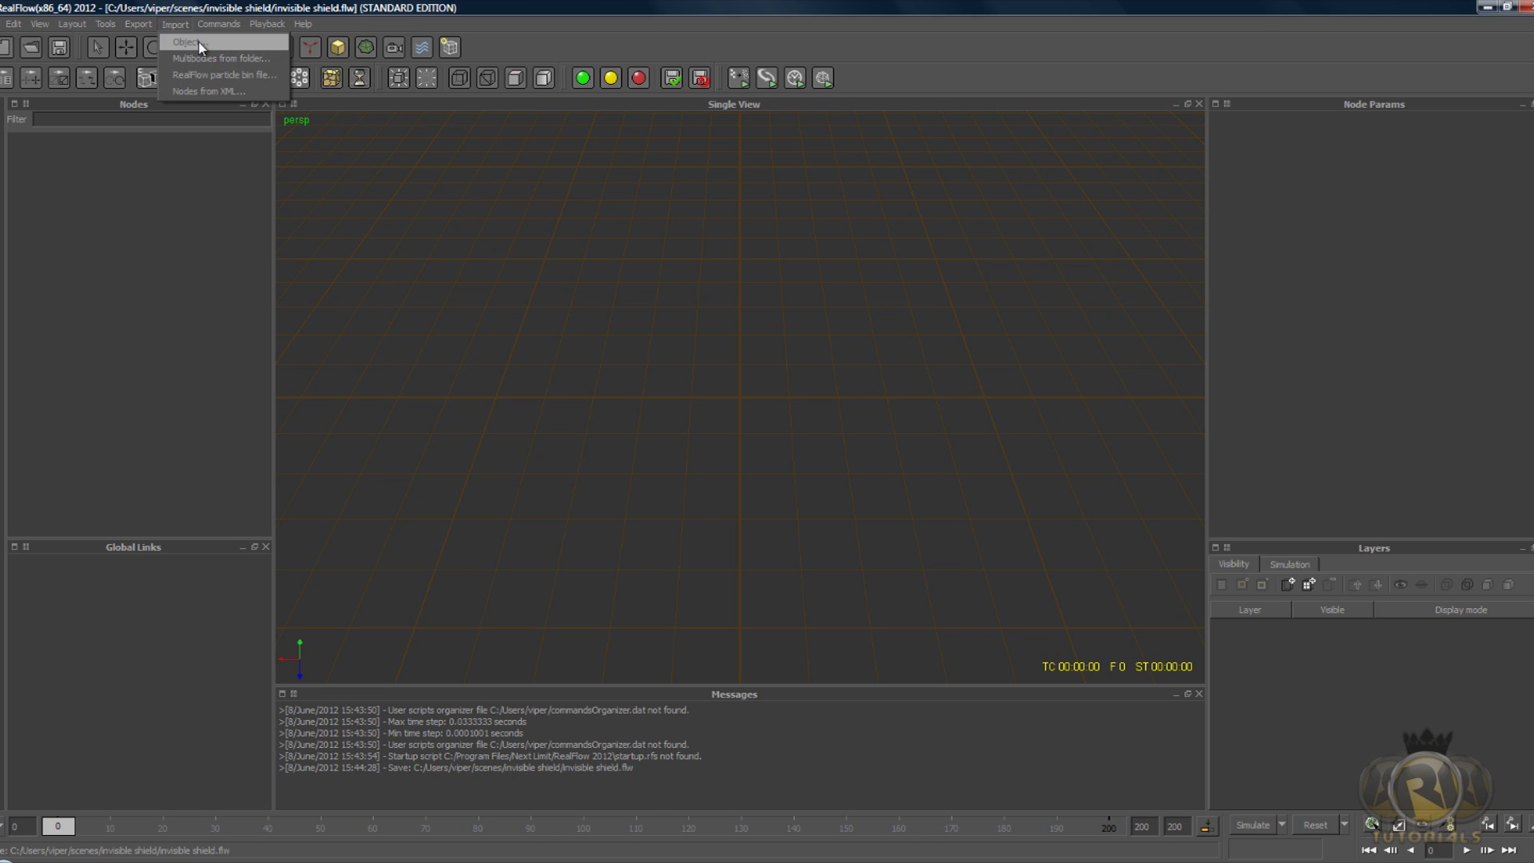
pyautogui.click(199, 44)
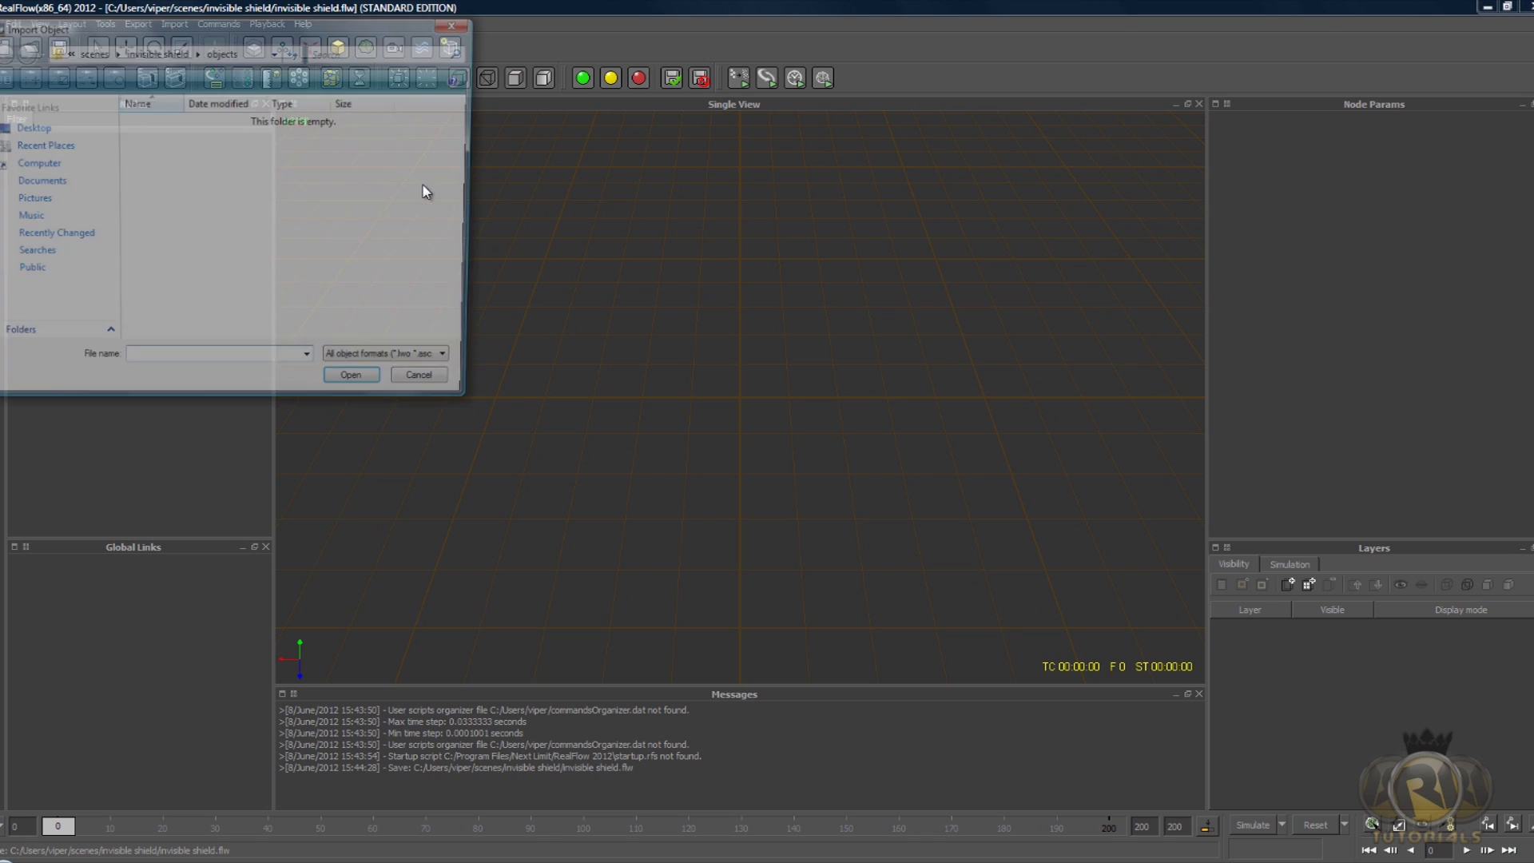
pyautogui.click(24, 128)
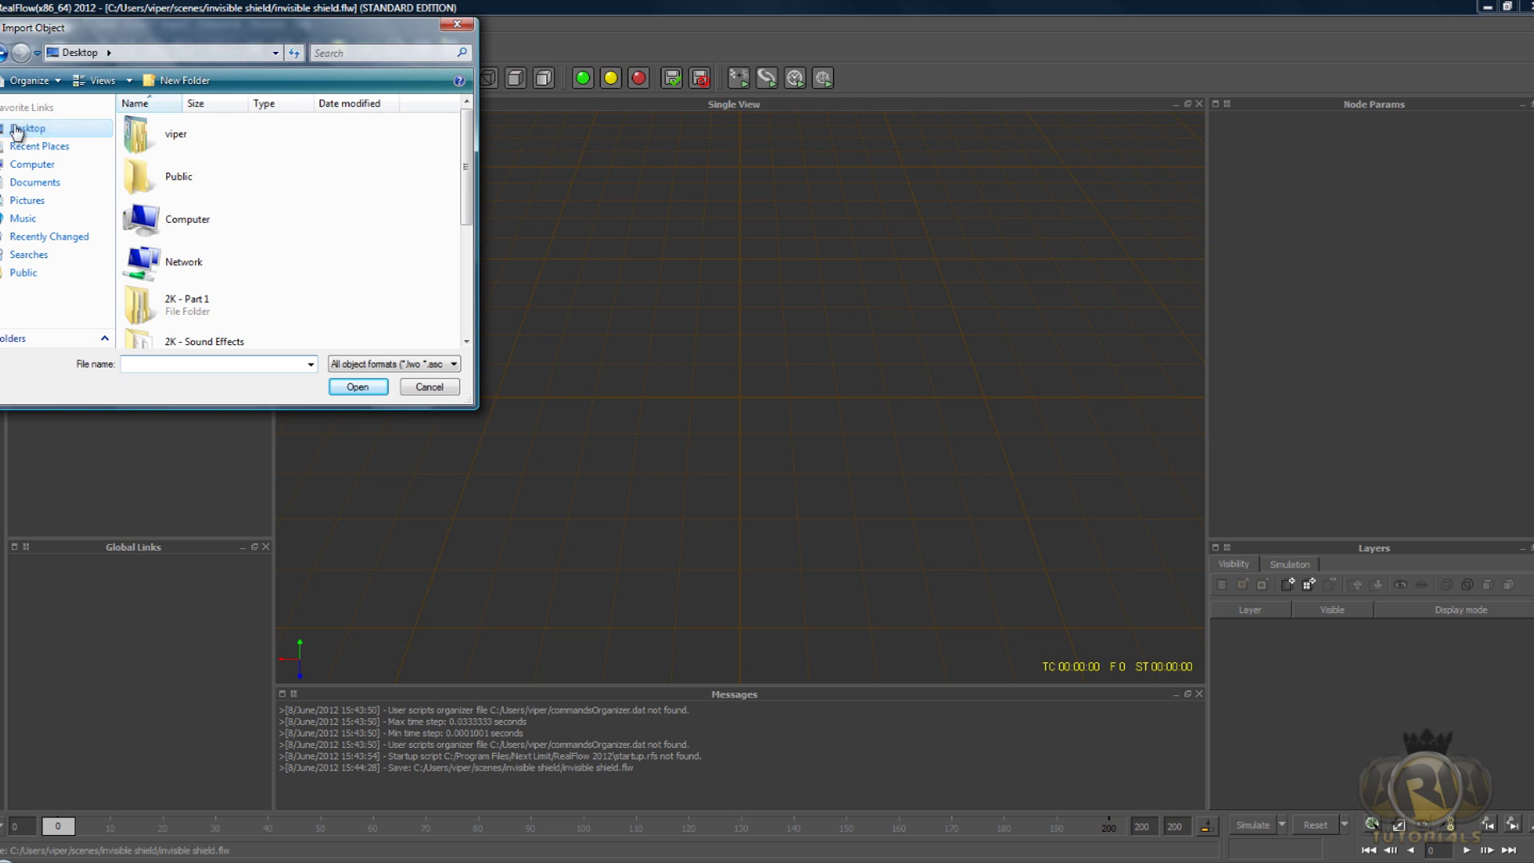
pyautogui.click(204, 365)
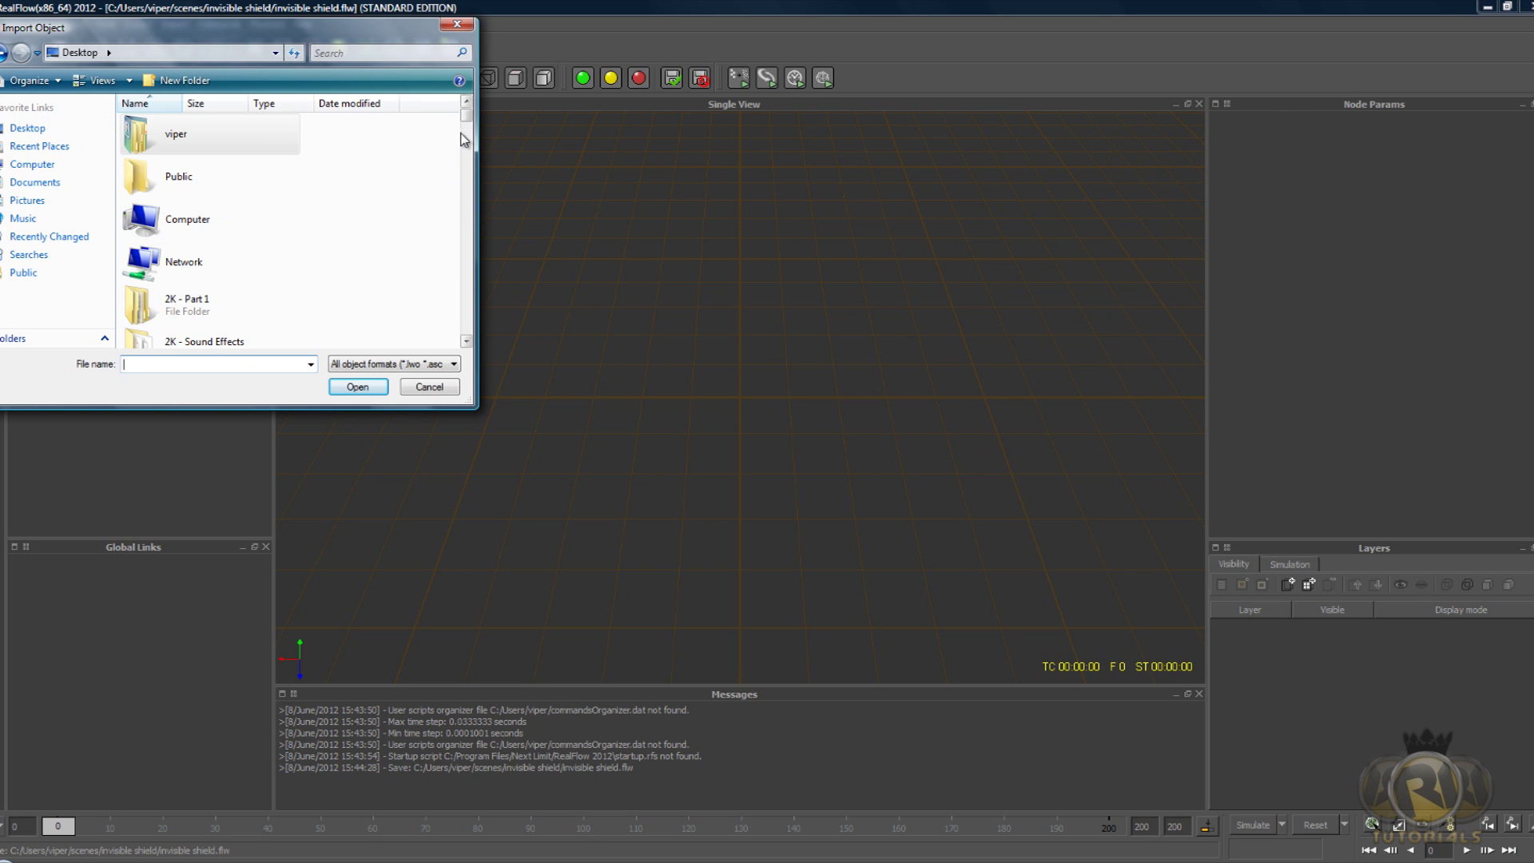
pyautogui.moveTo(466, 118); pyautogui.dragTo(469, 334)
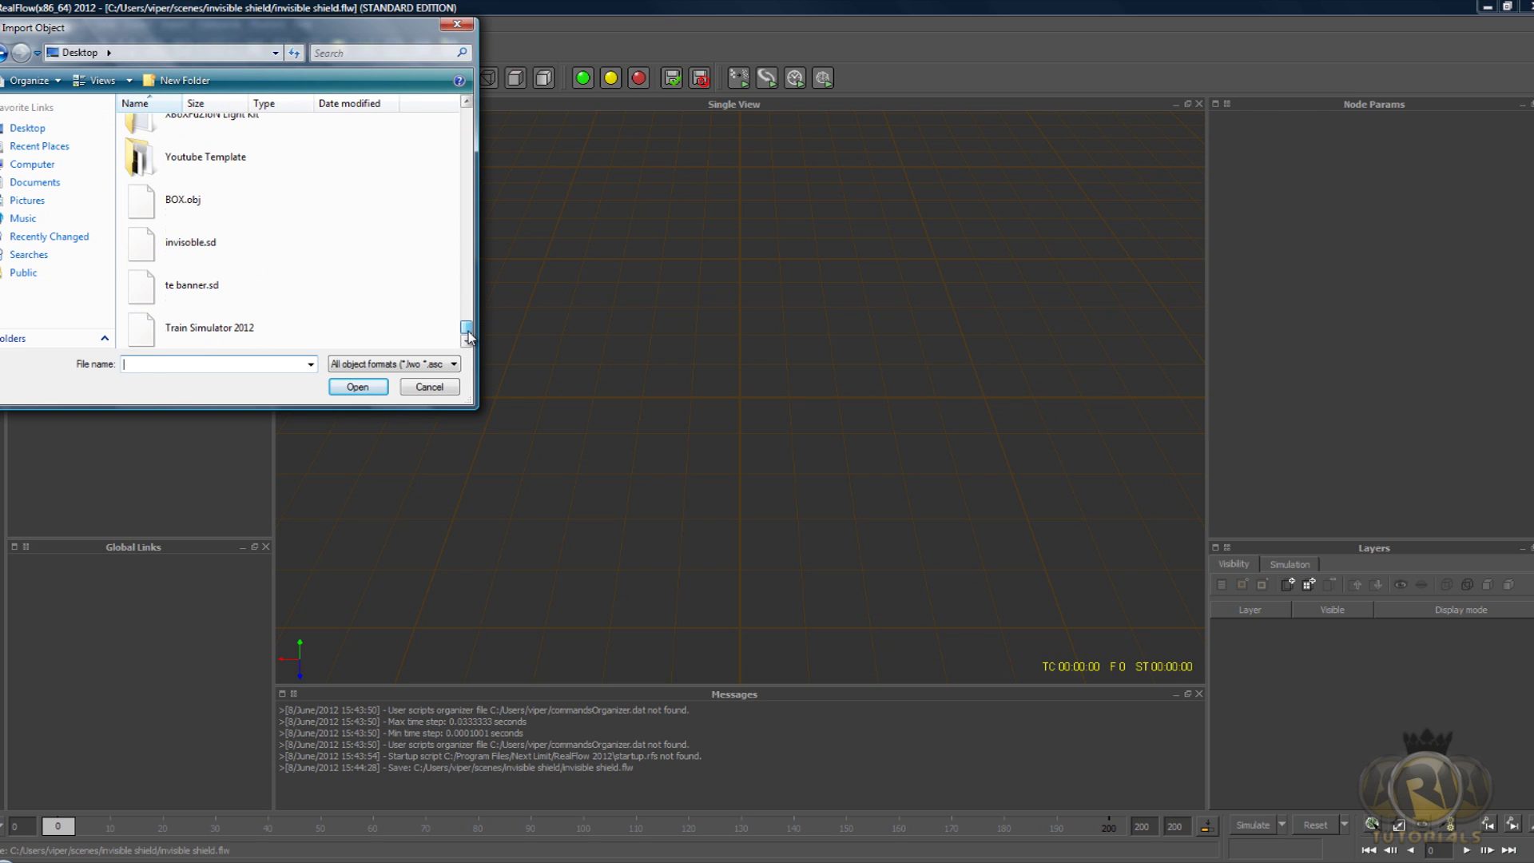
pyautogui.click(200, 258)
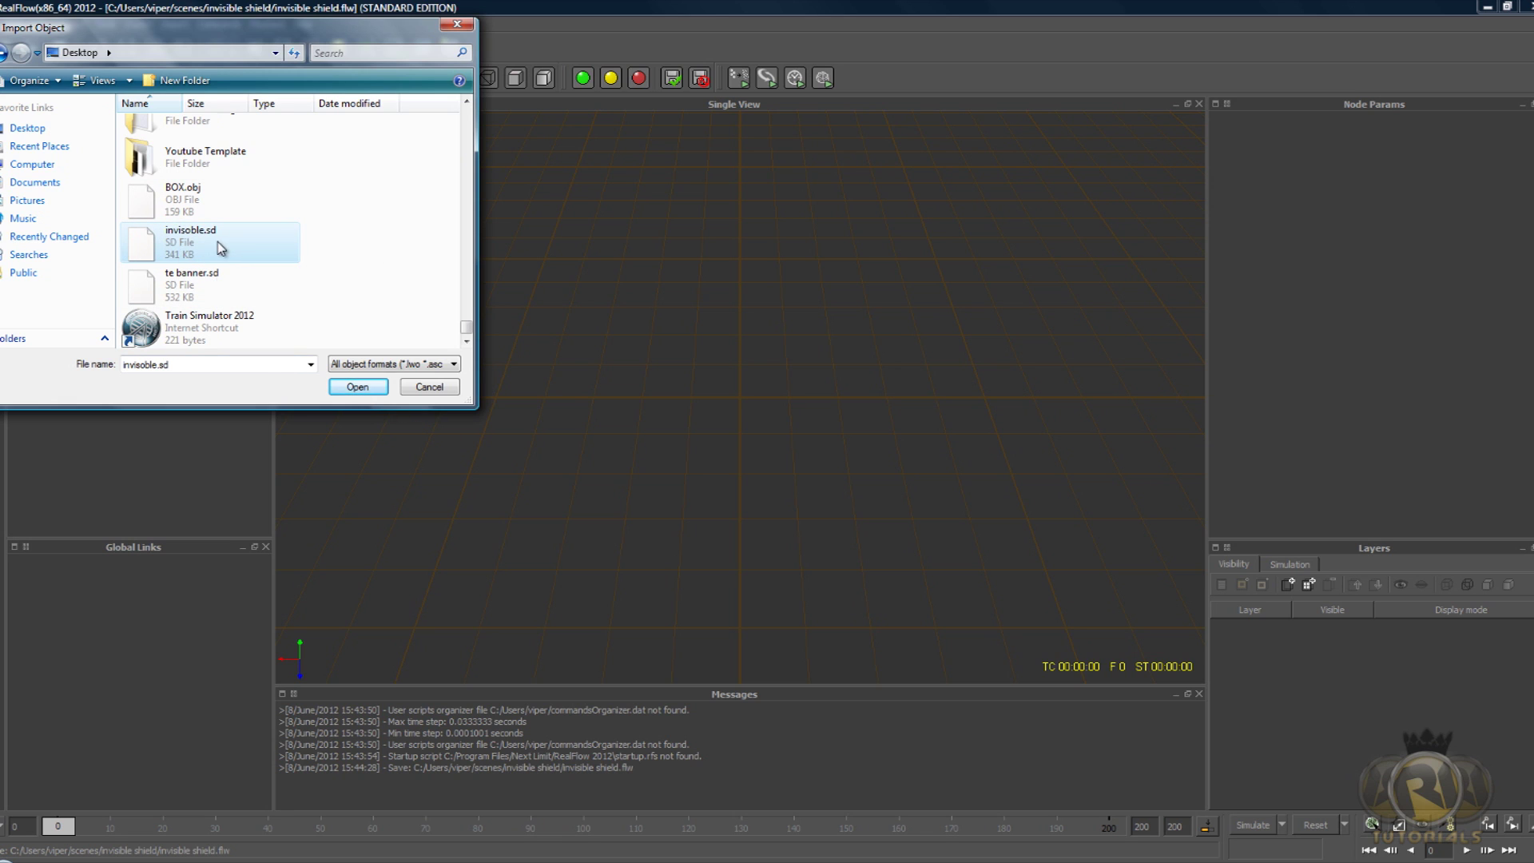
pyautogui.click(358, 387)
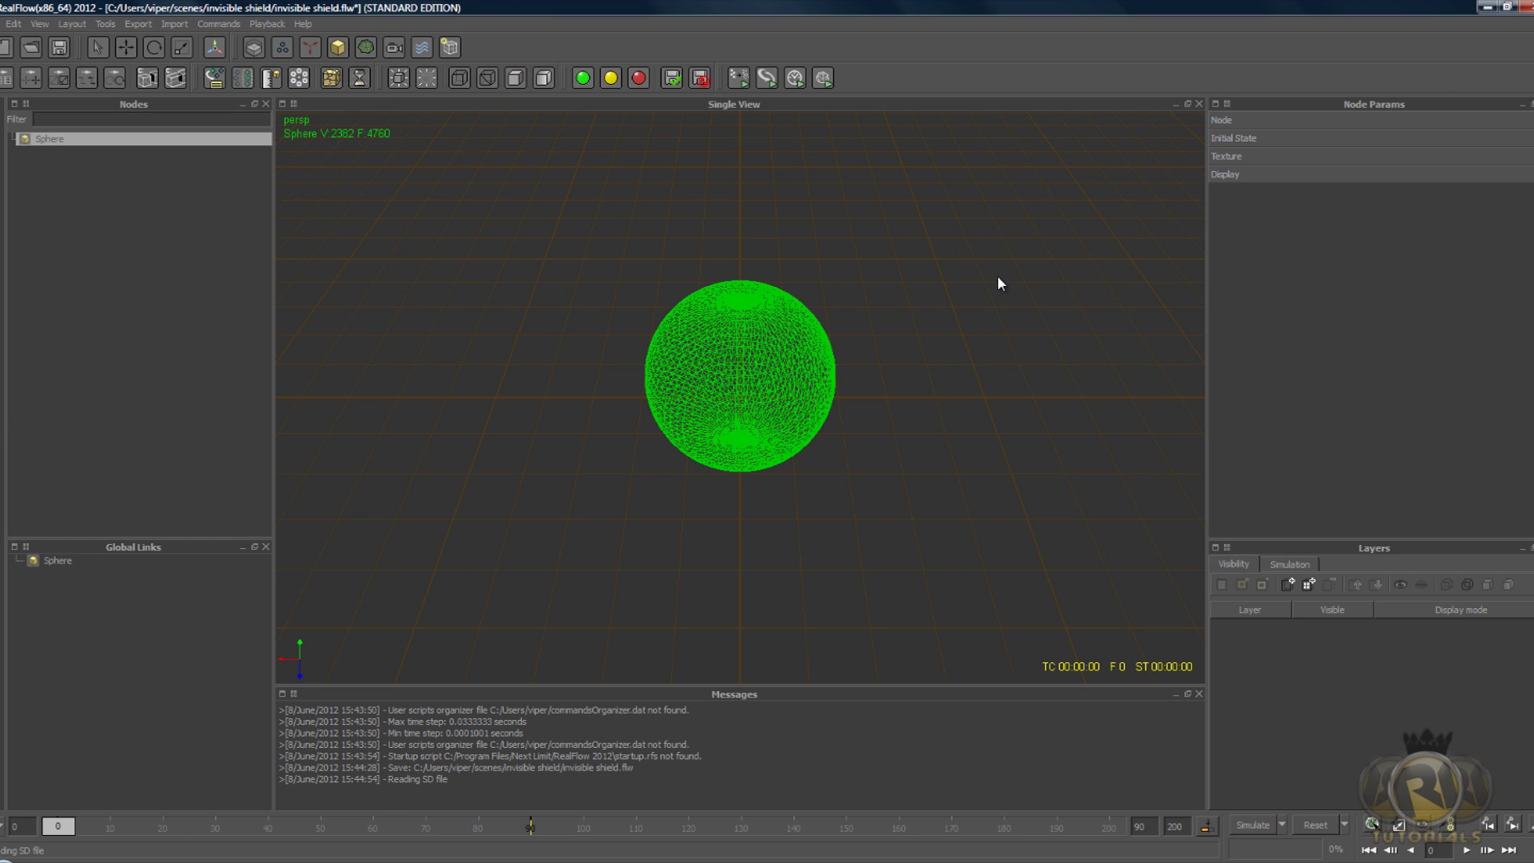
# - Deselect the imported sphere and add a Circle particle emitter to the scene
pyautogui.keyDown('alt'); pyautogui.moveTo(996, 280); pyautogui.dragTo(951, 267); pyautogui.keyUp('alt')
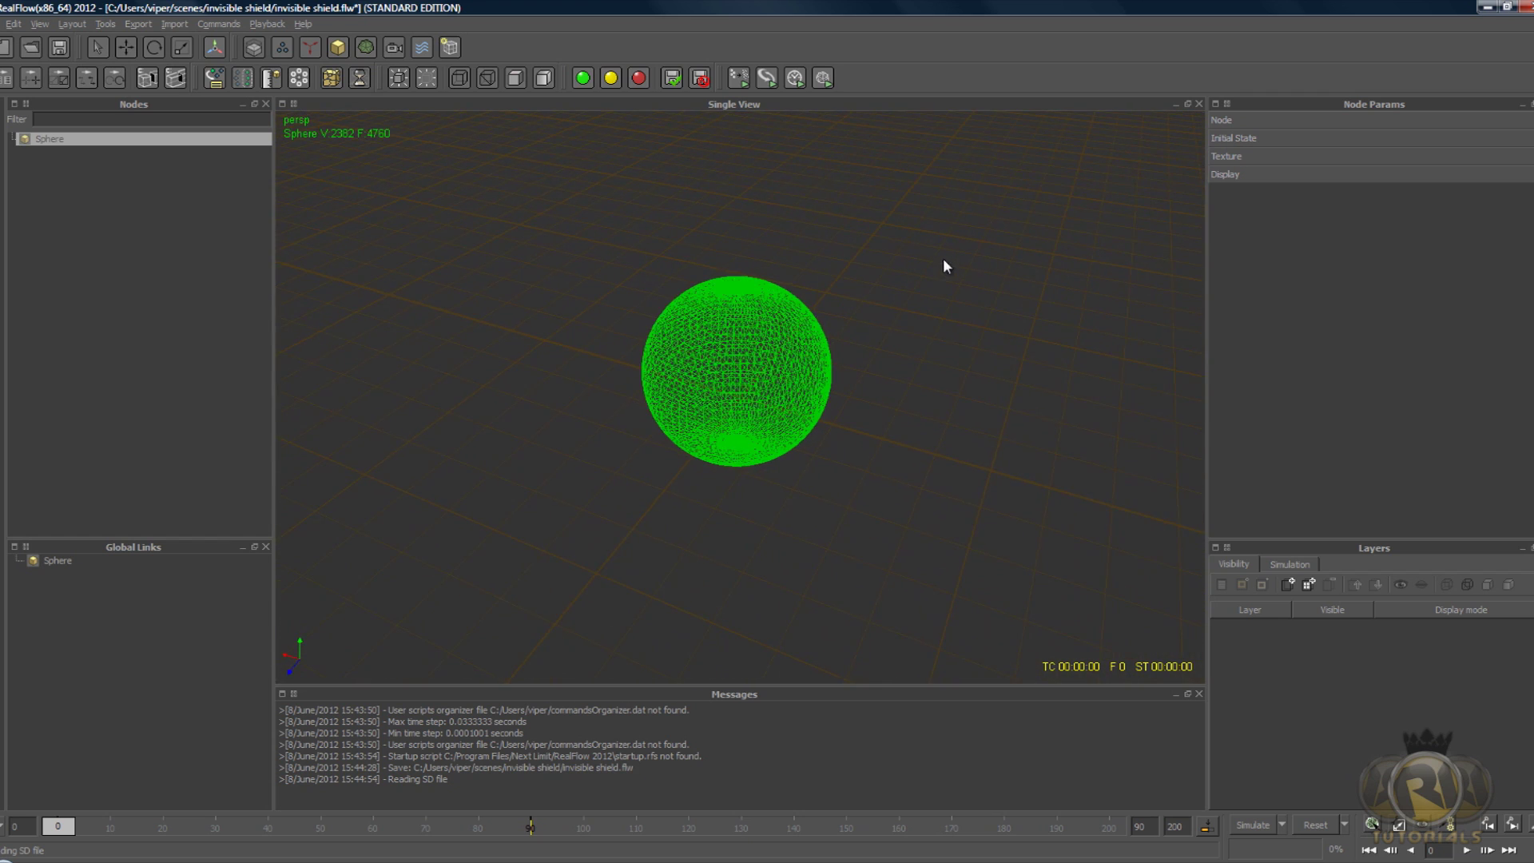
pyautogui.click(949, 262)
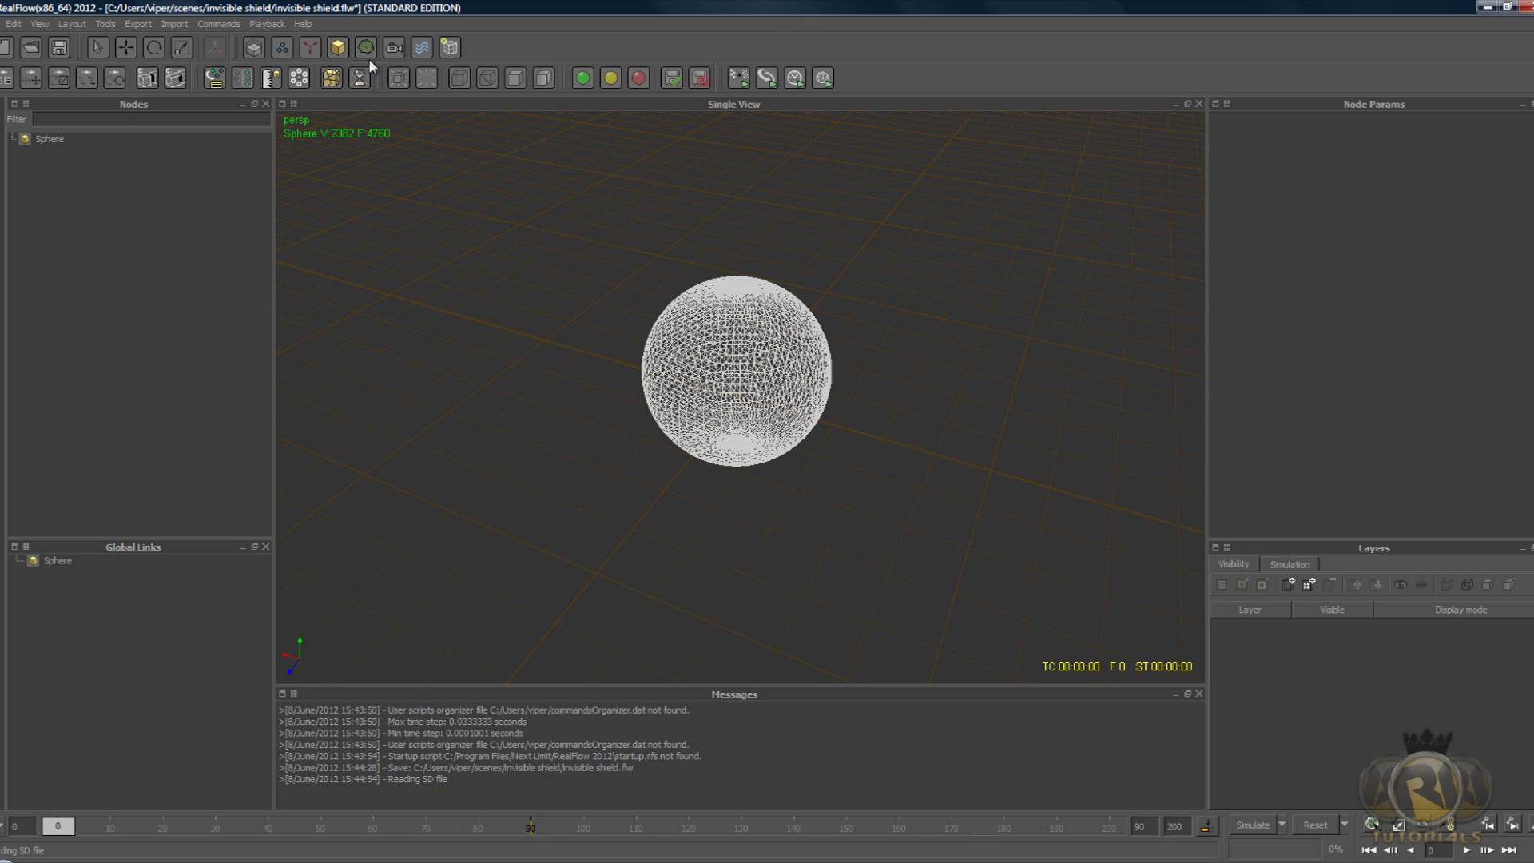
pyautogui.click(290, 49)
pyautogui.click(285, 47)
pyautogui.click(281, 49)
pyautogui.click(340, 86)
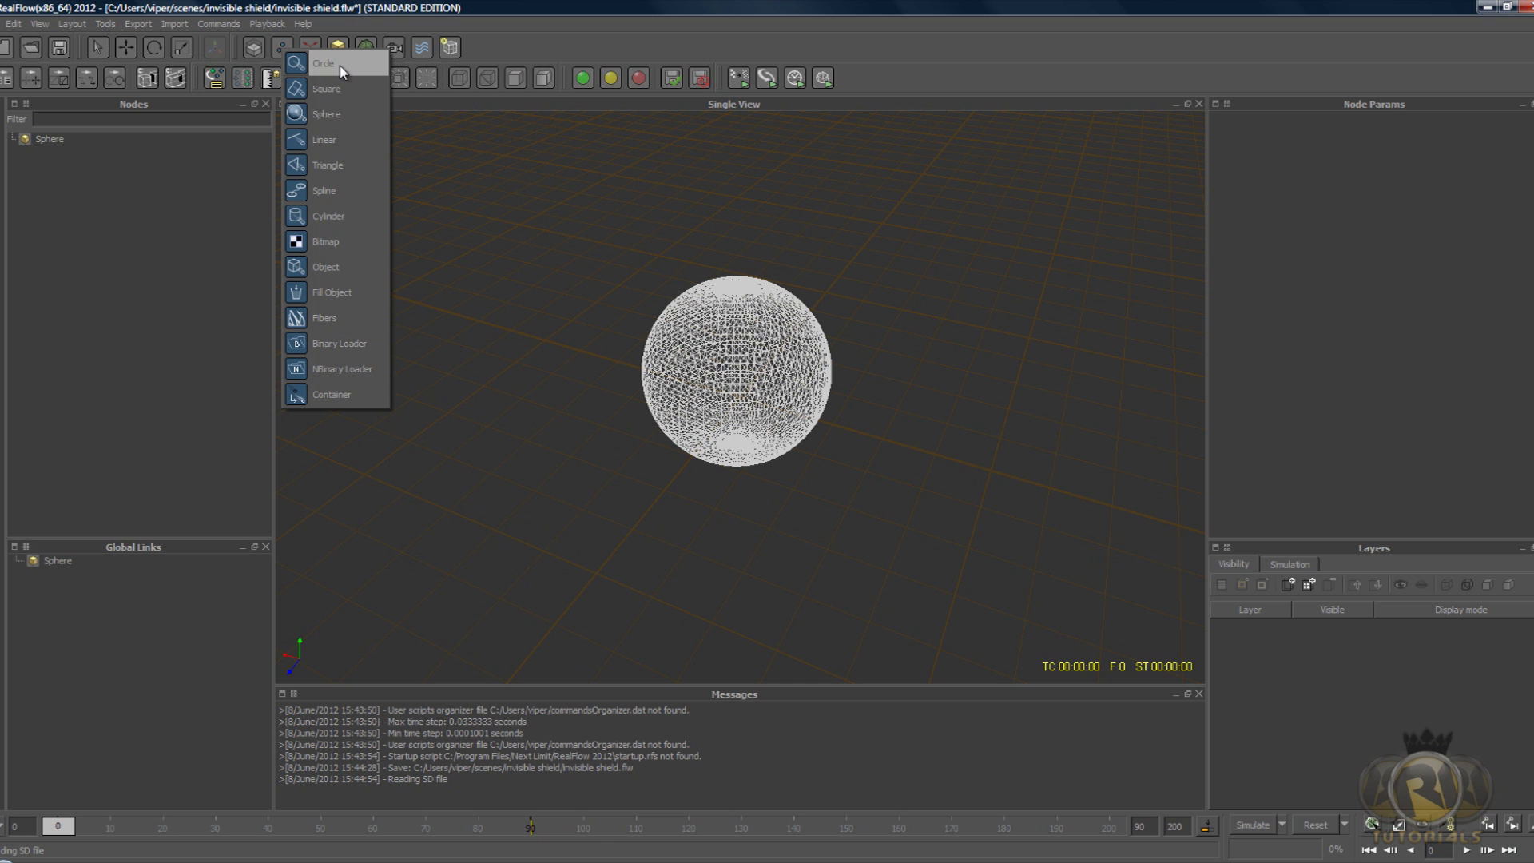
pyautogui.click(376, 63)
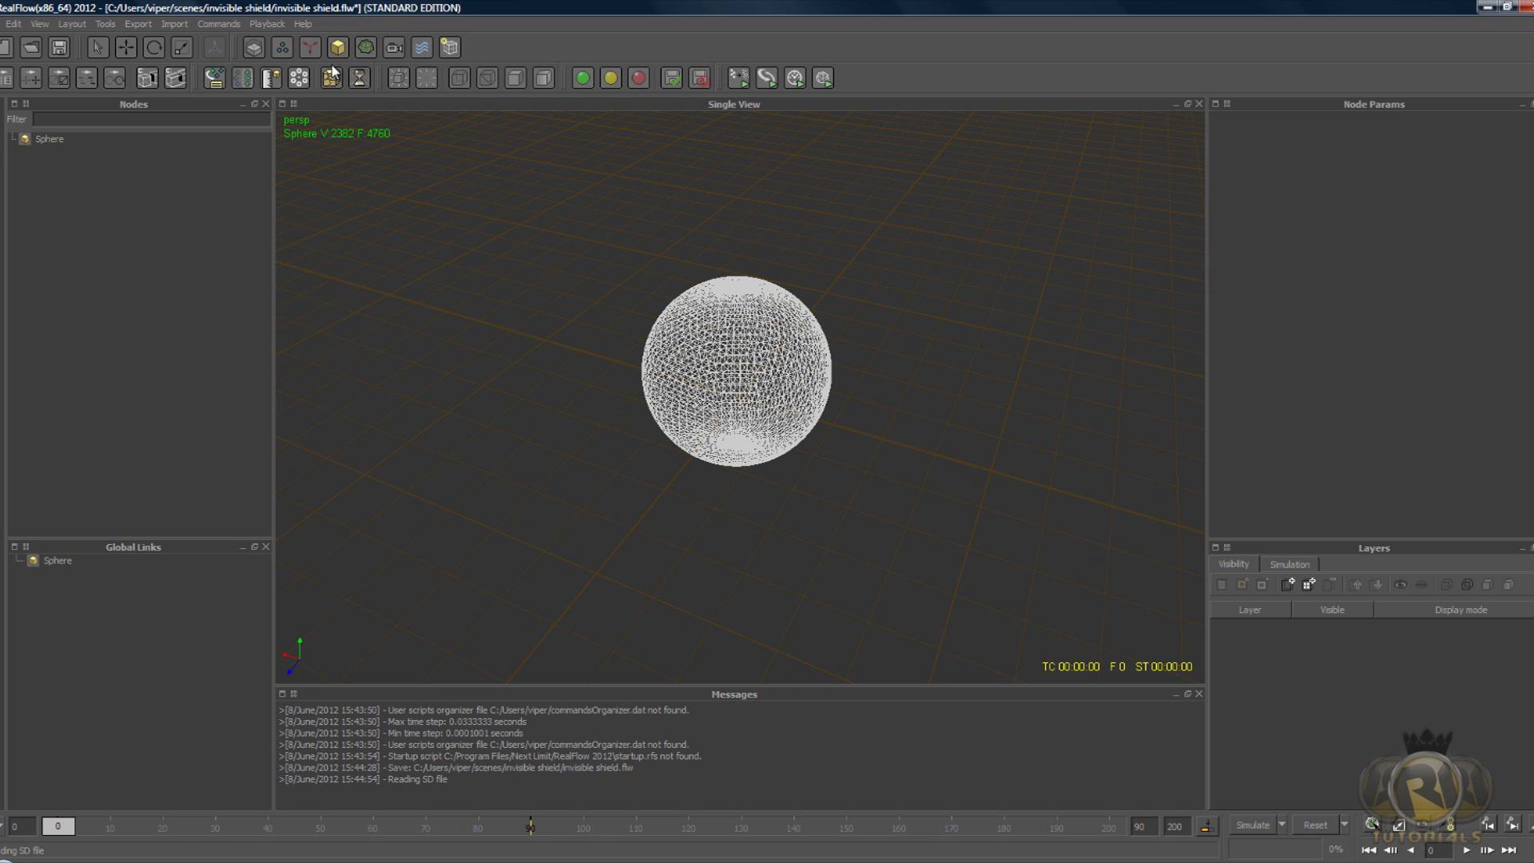
# - Move the circle emitter outside the sphere, to about X -3.4 and Z 0.77
pyautogui.scroll(5, 815, 330)
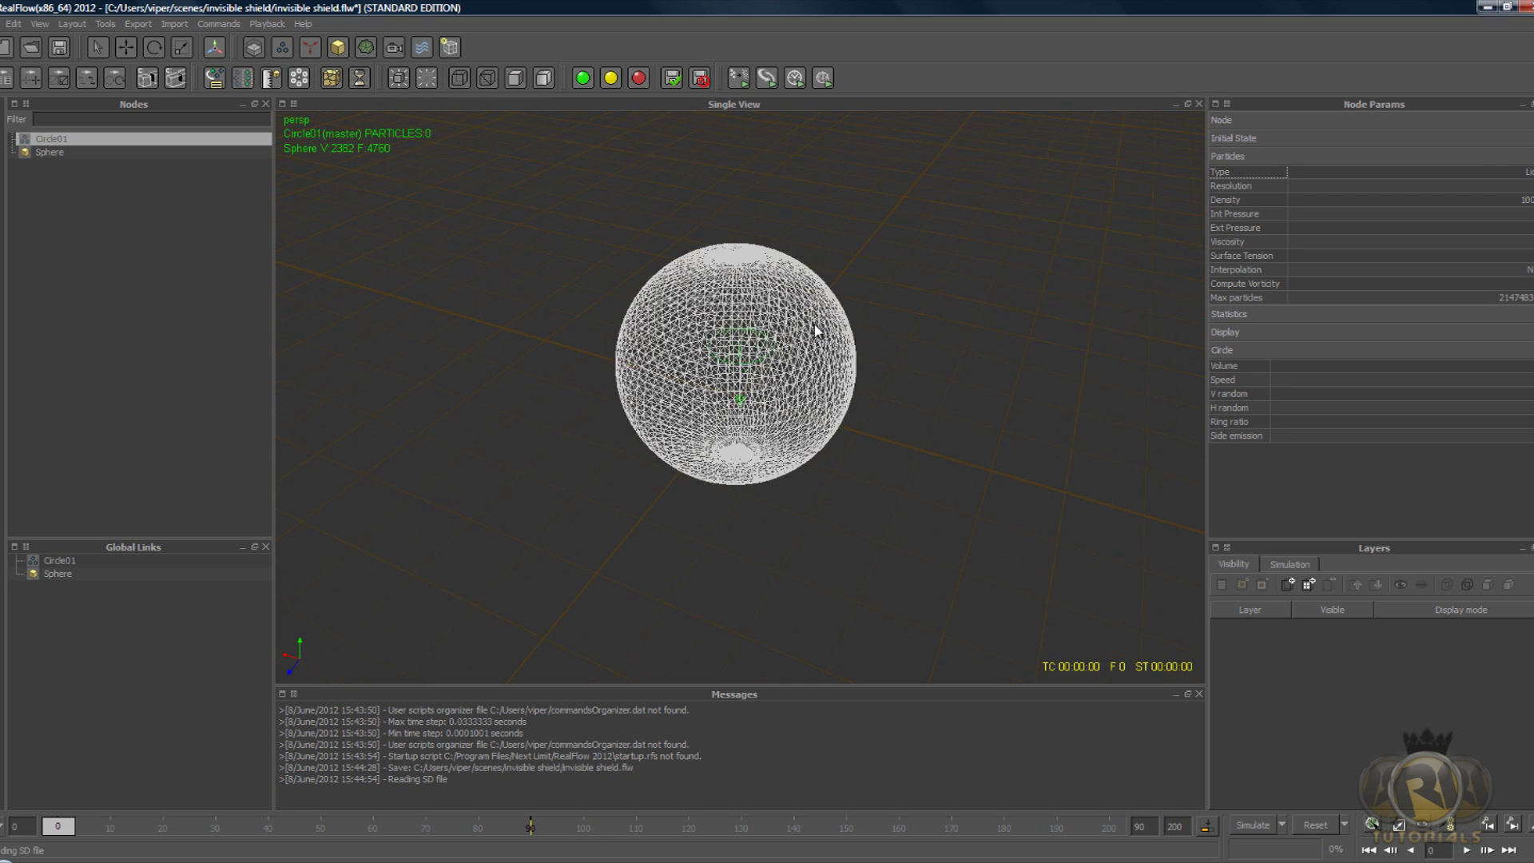
pyautogui.keyDown('alt'); pyautogui.moveTo(882, 267); pyautogui.dragTo(882, 384); pyautogui.keyUp('alt')
pyautogui.keyDown('alt'); pyautogui.moveTo(744, 396); pyautogui.dragTo(677, 291); pyautogui.keyUp('alt')
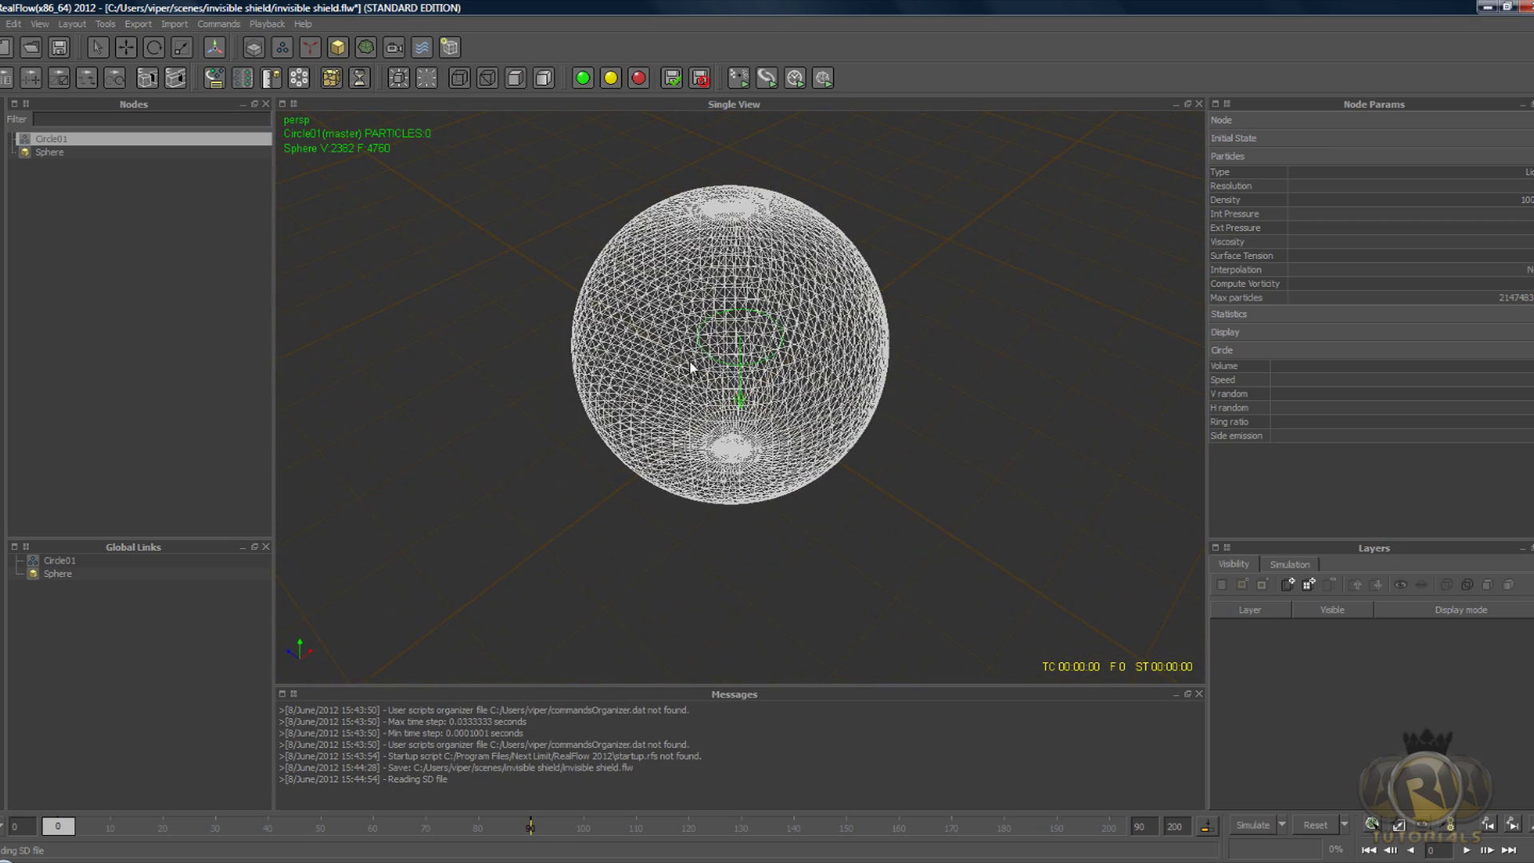
pyautogui.press('e')
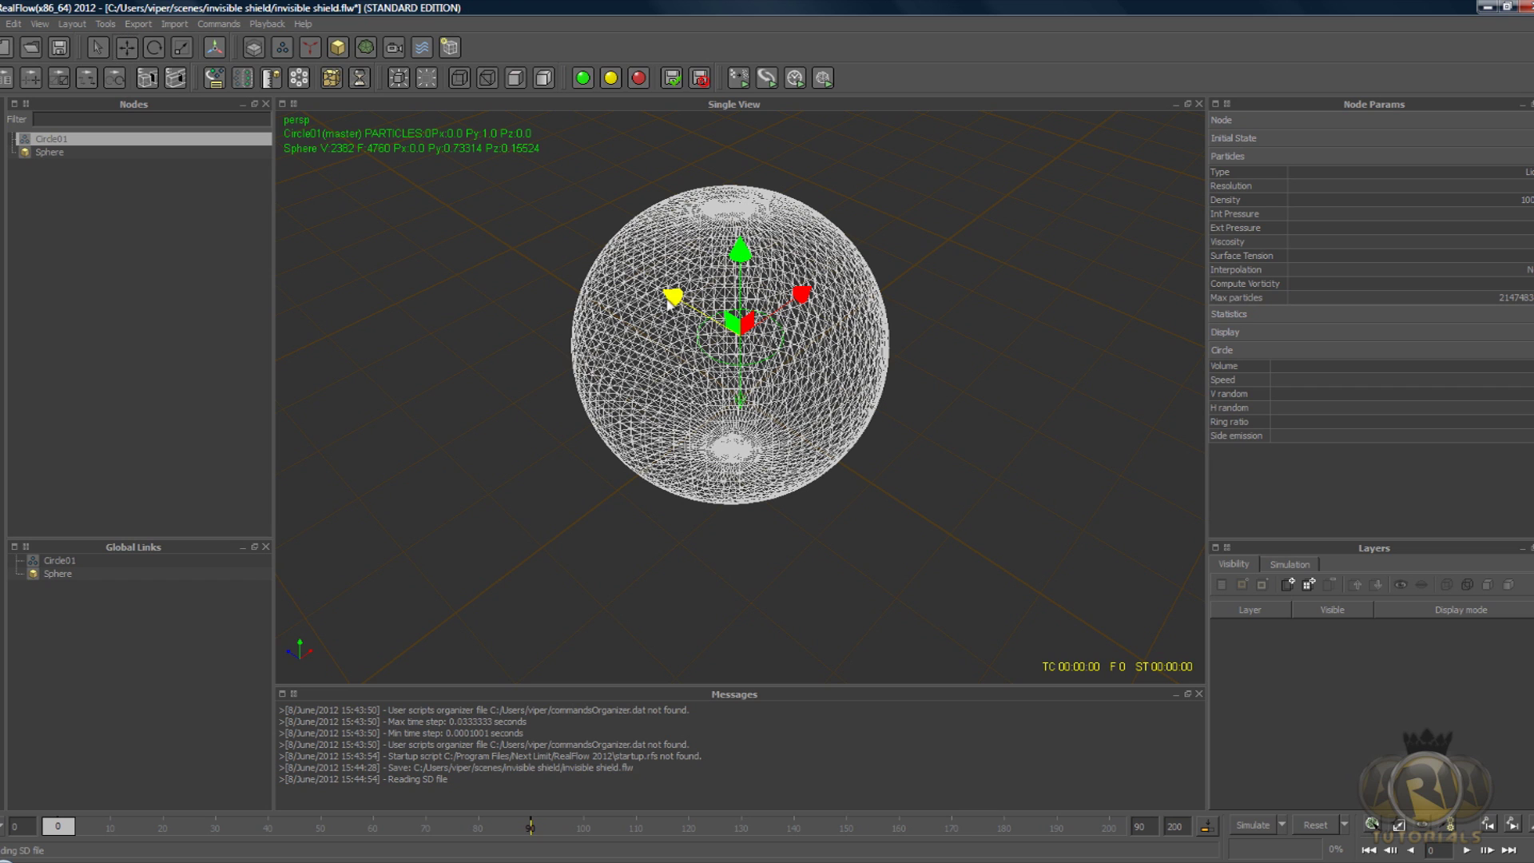
pyautogui.moveTo(685, 301); pyautogui.dragTo(889, 459)
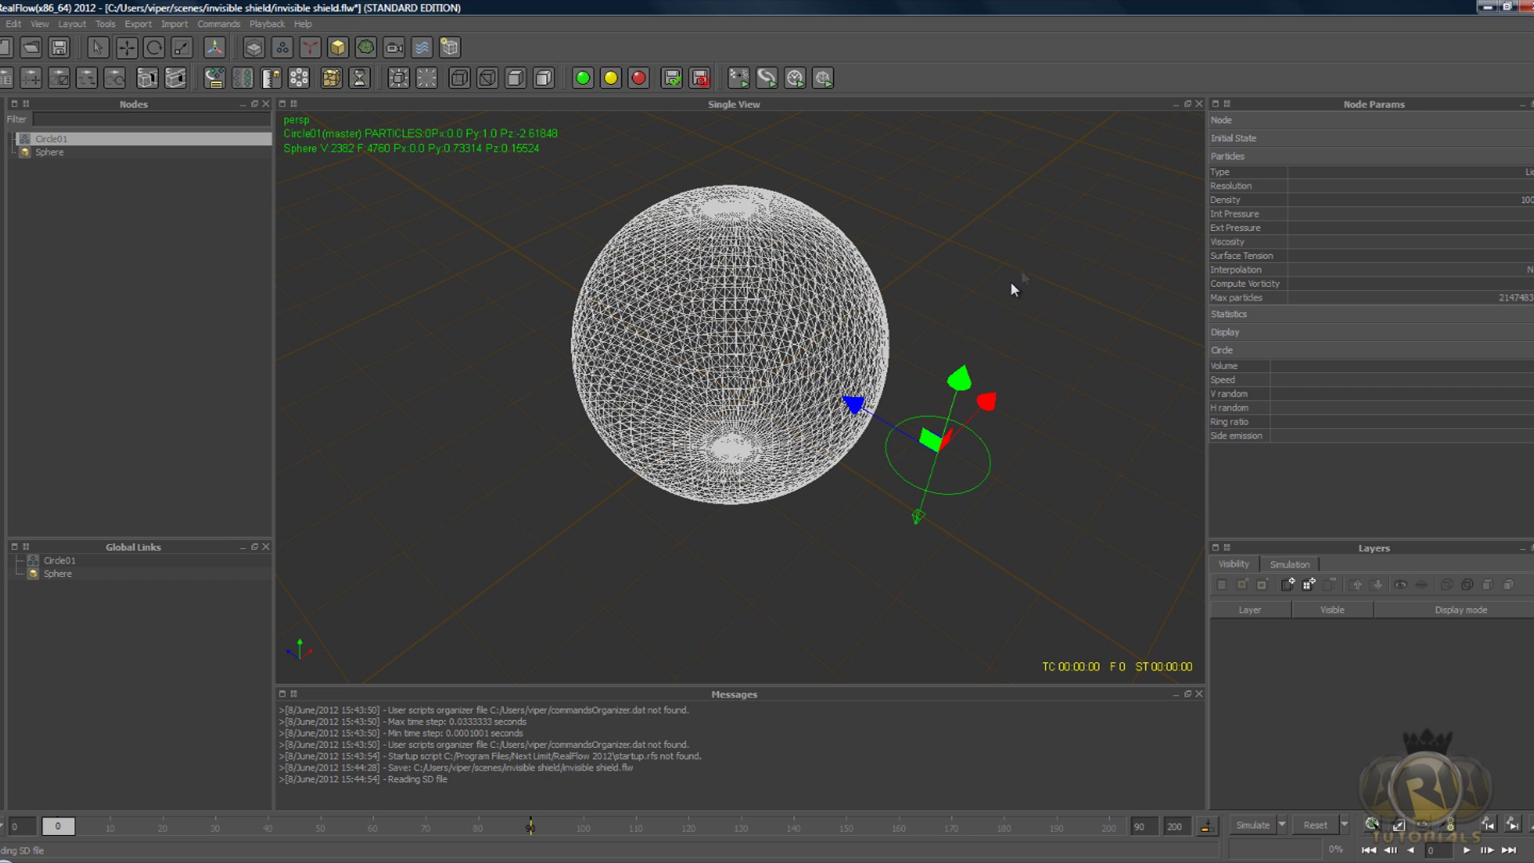
pyautogui.moveTo(1010, 285); pyautogui.dragTo(1133, 241)
pyautogui.click(970, 432)
pyautogui.keyDown('alt'); pyautogui.moveTo(1038, 395); pyautogui.dragTo(1224, 368); pyautogui.keyUp('alt')
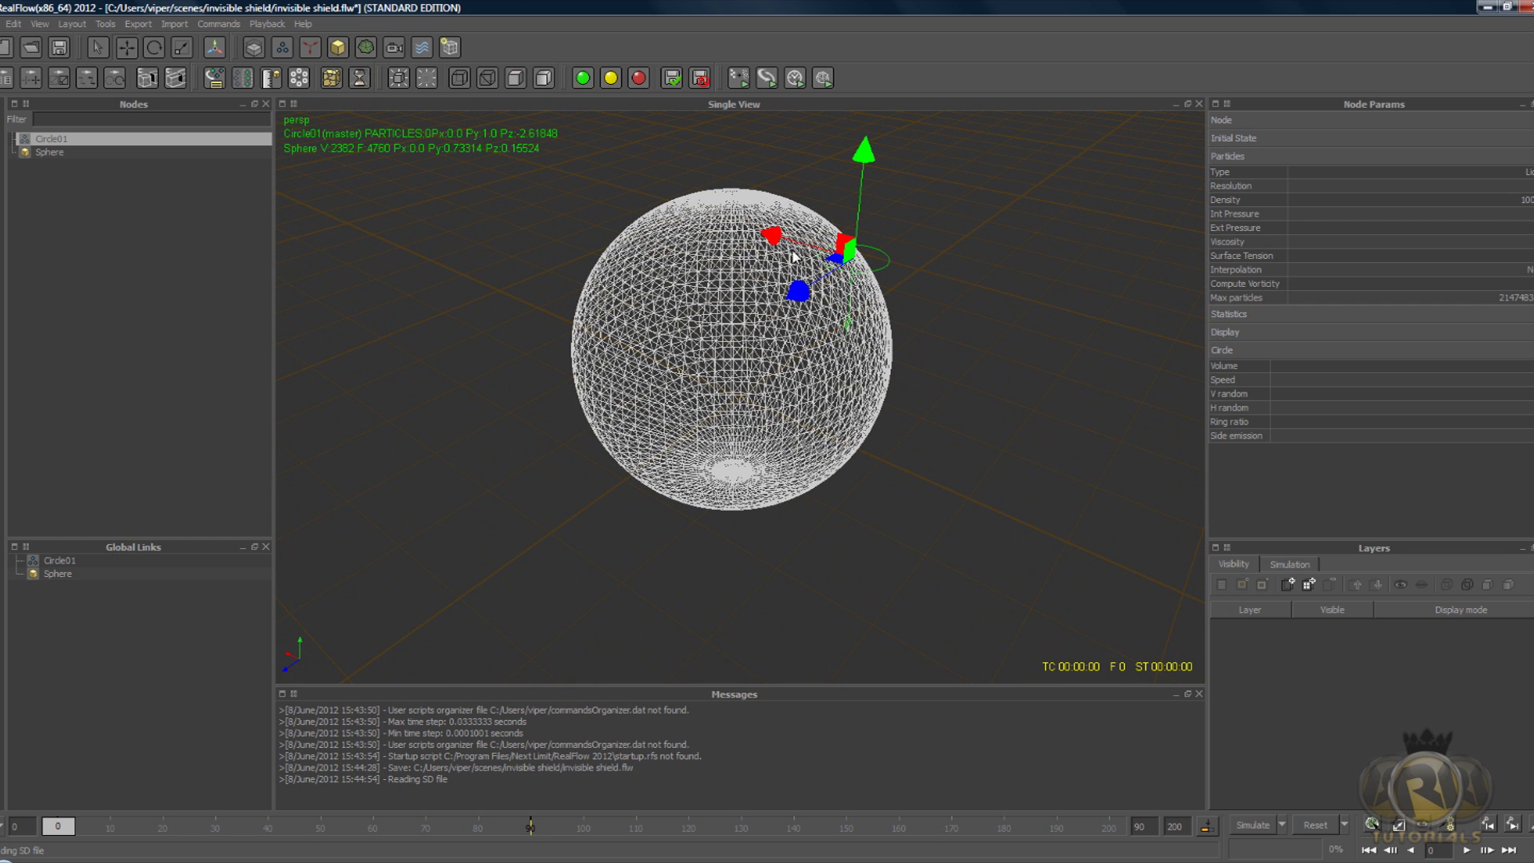
pyautogui.moveTo(786, 248); pyautogui.dragTo(943, 414)
pyautogui.moveTo(1052, 321); pyautogui.dragTo(958, 416)
pyautogui.moveTo(1089, 563); pyautogui.dragTo(1071, 483)
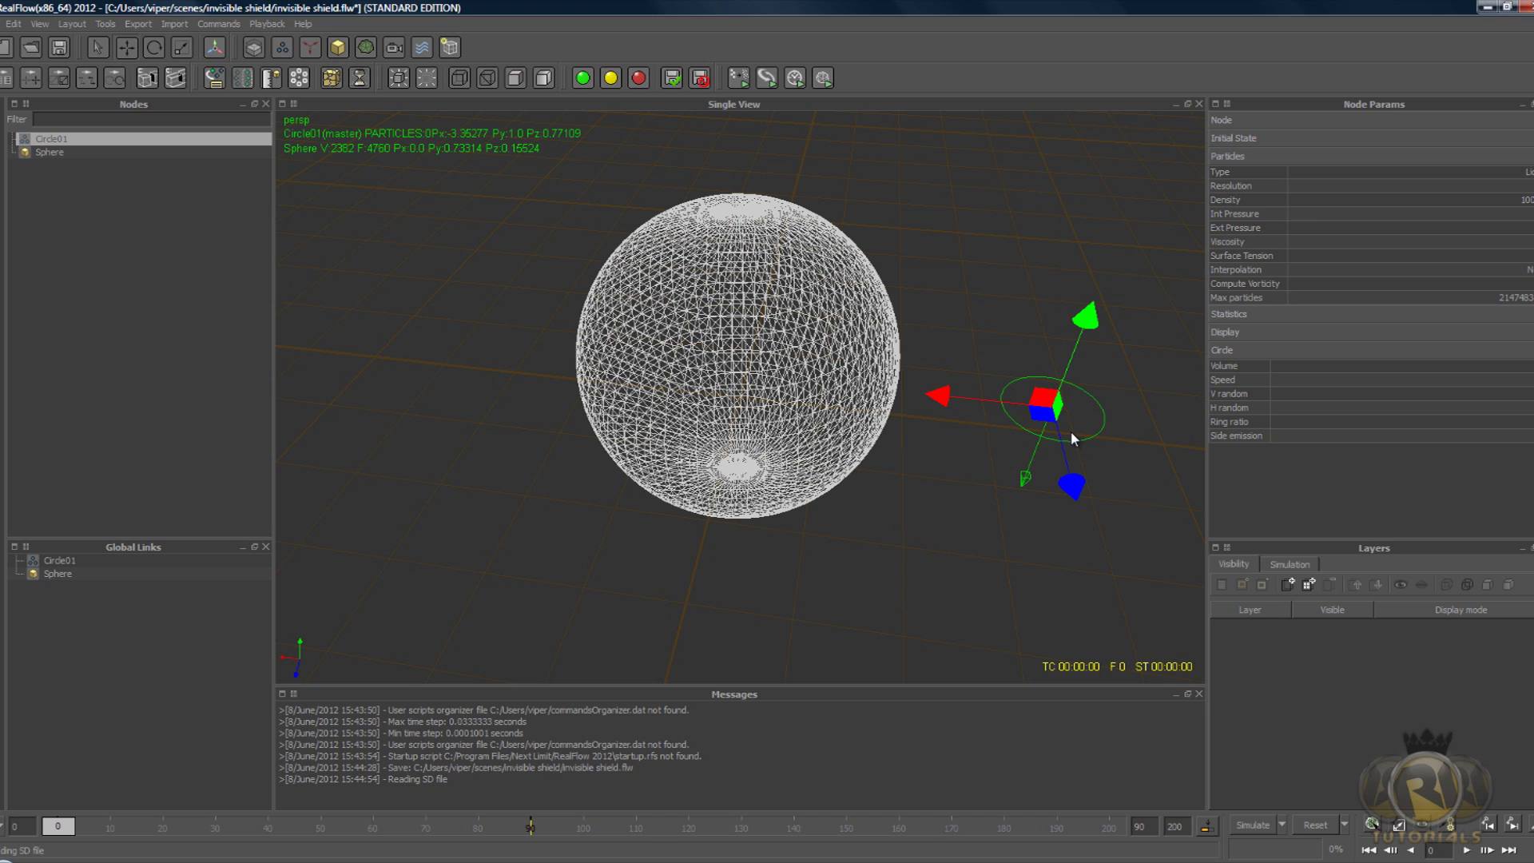
# - Enlarge the circle emitter along X and Z, with a Z scale of about 1.93
pyautogui.press('r')
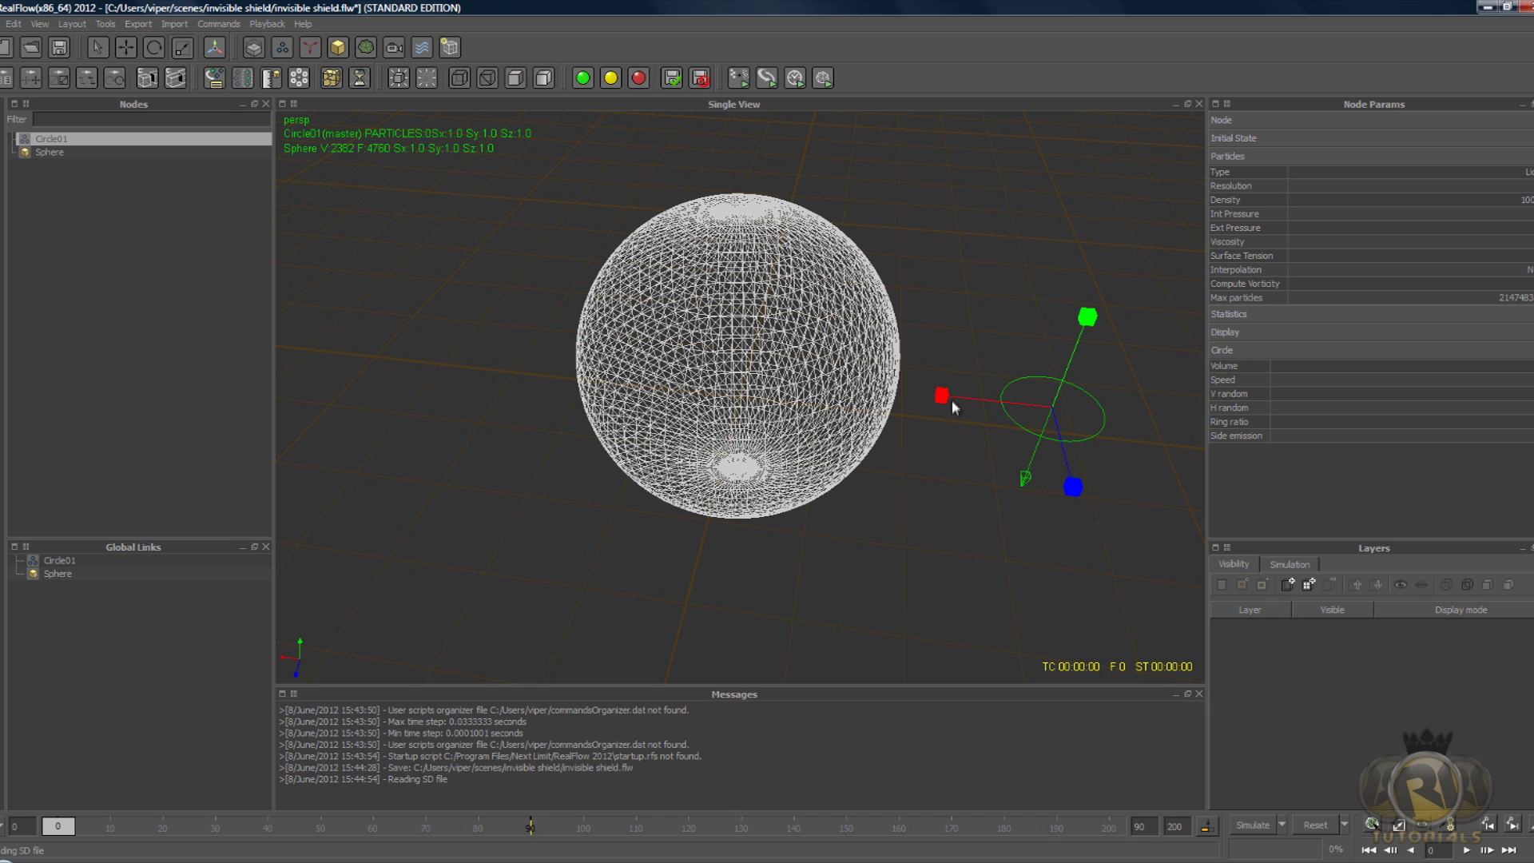
pyautogui.moveTo(943, 396); pyautogui.dragTo(740, 391)
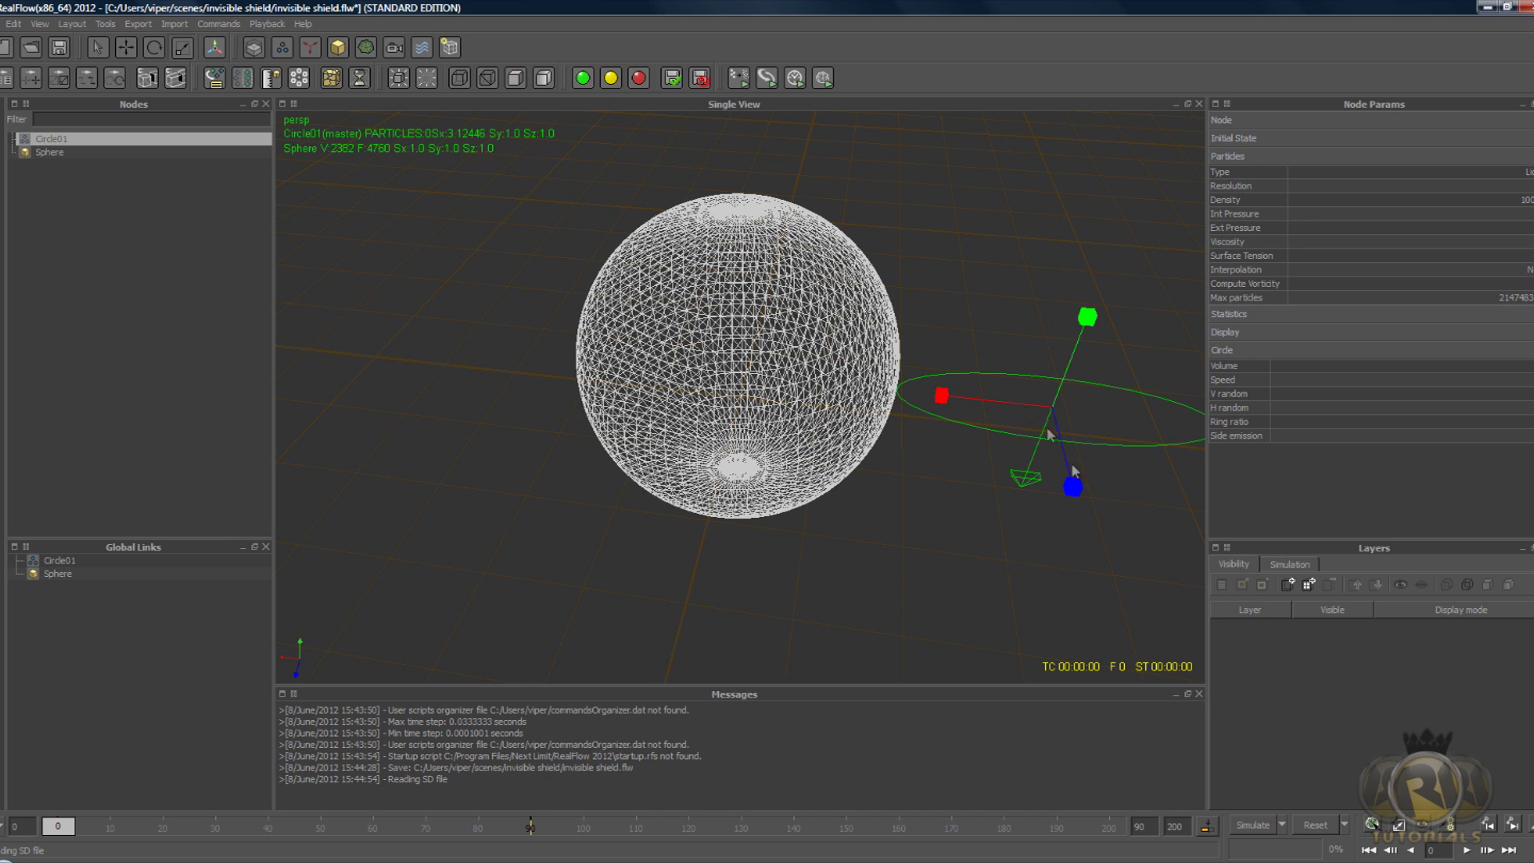
pyautogui.moveTo(1073, 483); pyautogui.dragTo(1101, 662)
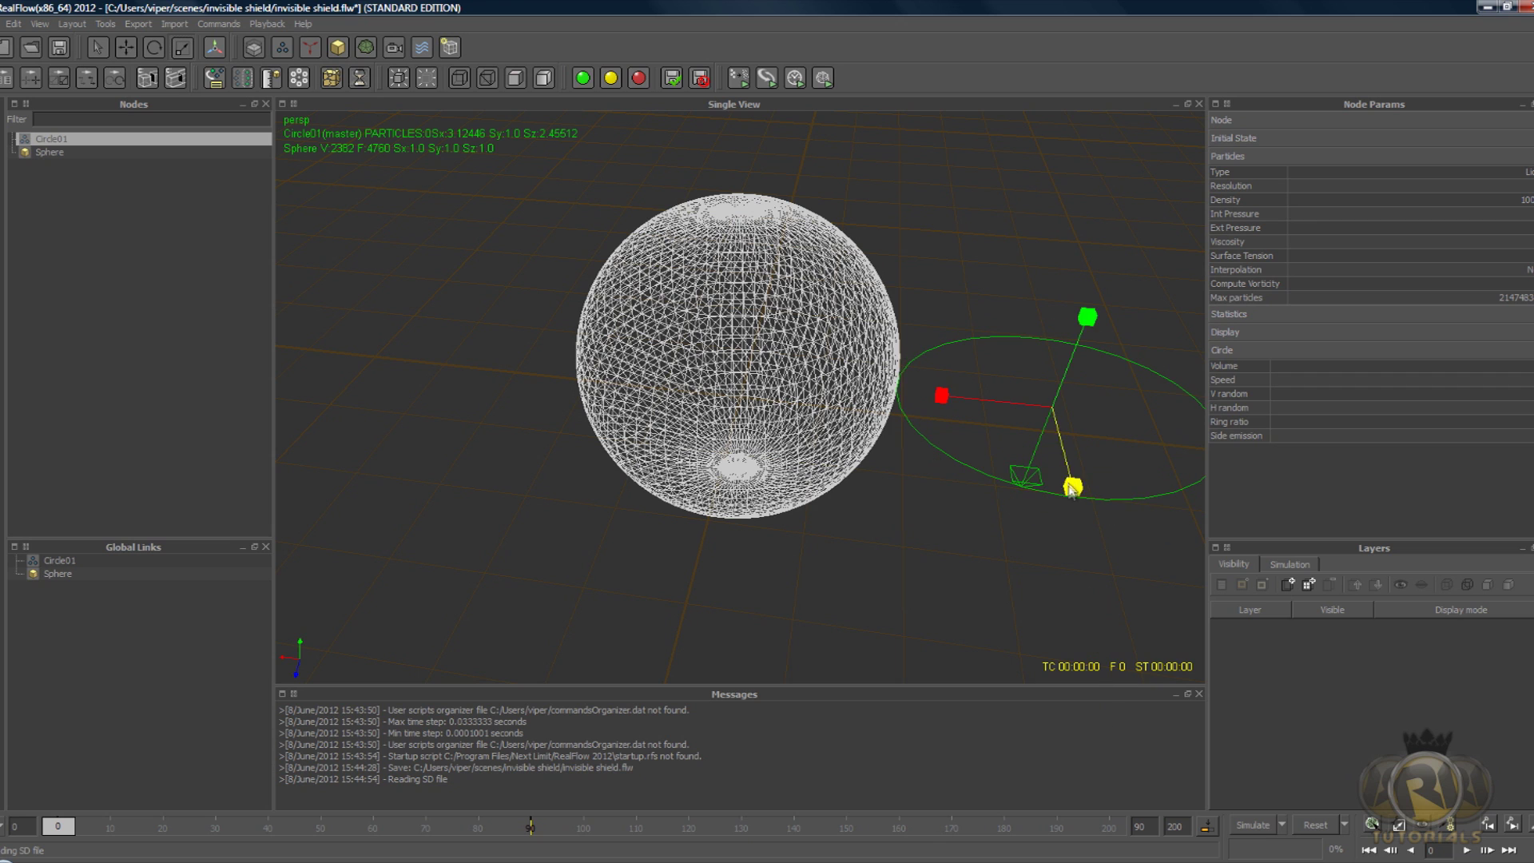
pyautogui.moveTo(968, 403); pyautogui.dragTo(1001, 399)
pyautogui.moveTo(1074, 492); pyautogui.dragTo(1061, 459)
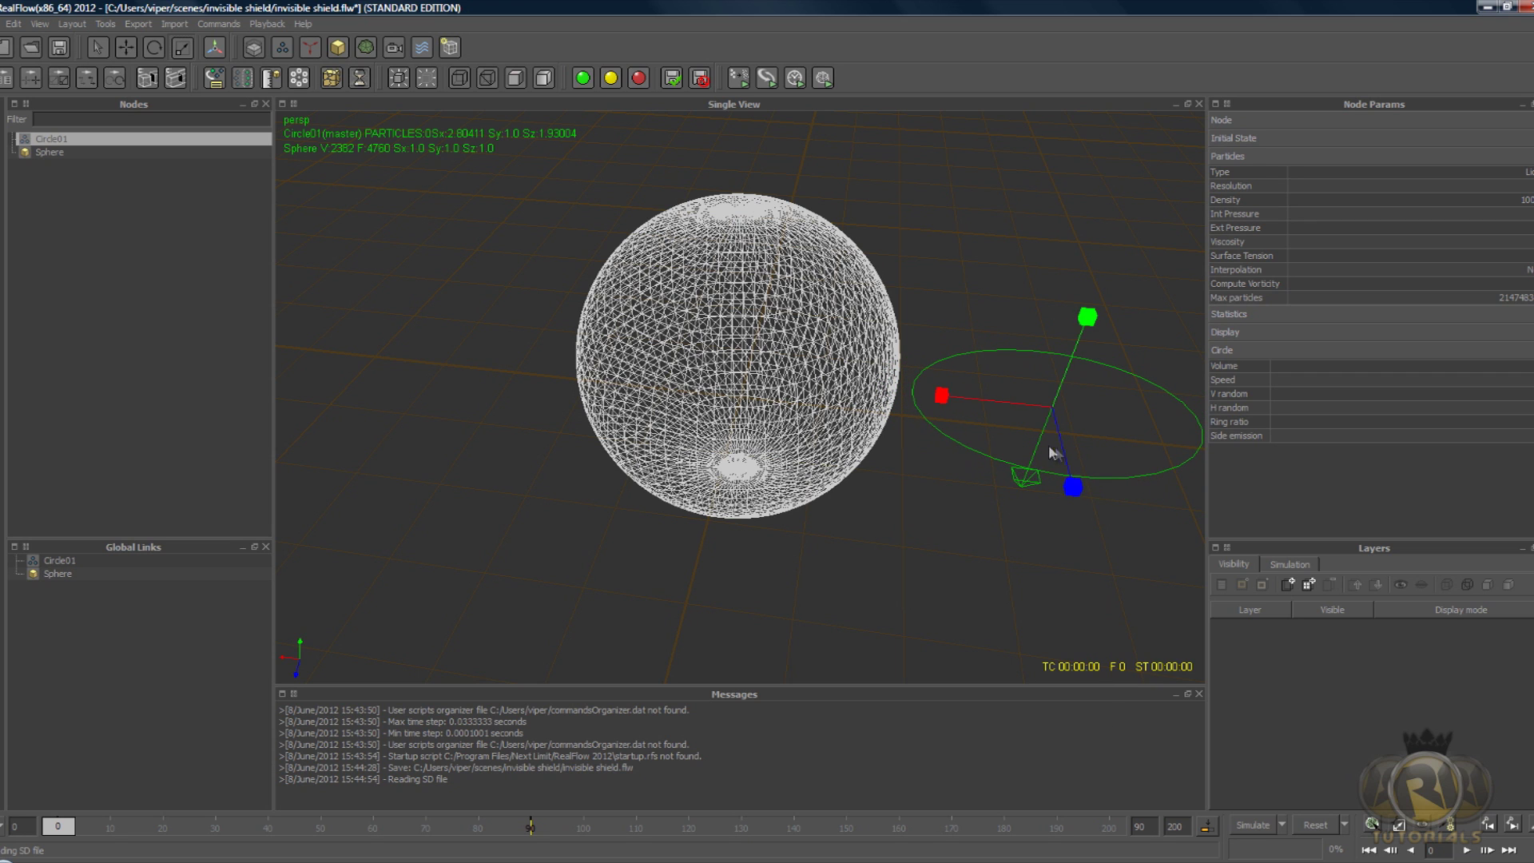
pyautogui.moveTo(942, 395); pyautogui.dragTo(984, 394)
# - Rotate the circle emitter about 89° around Z so that it points at the sphere
pyautogui.press('e')
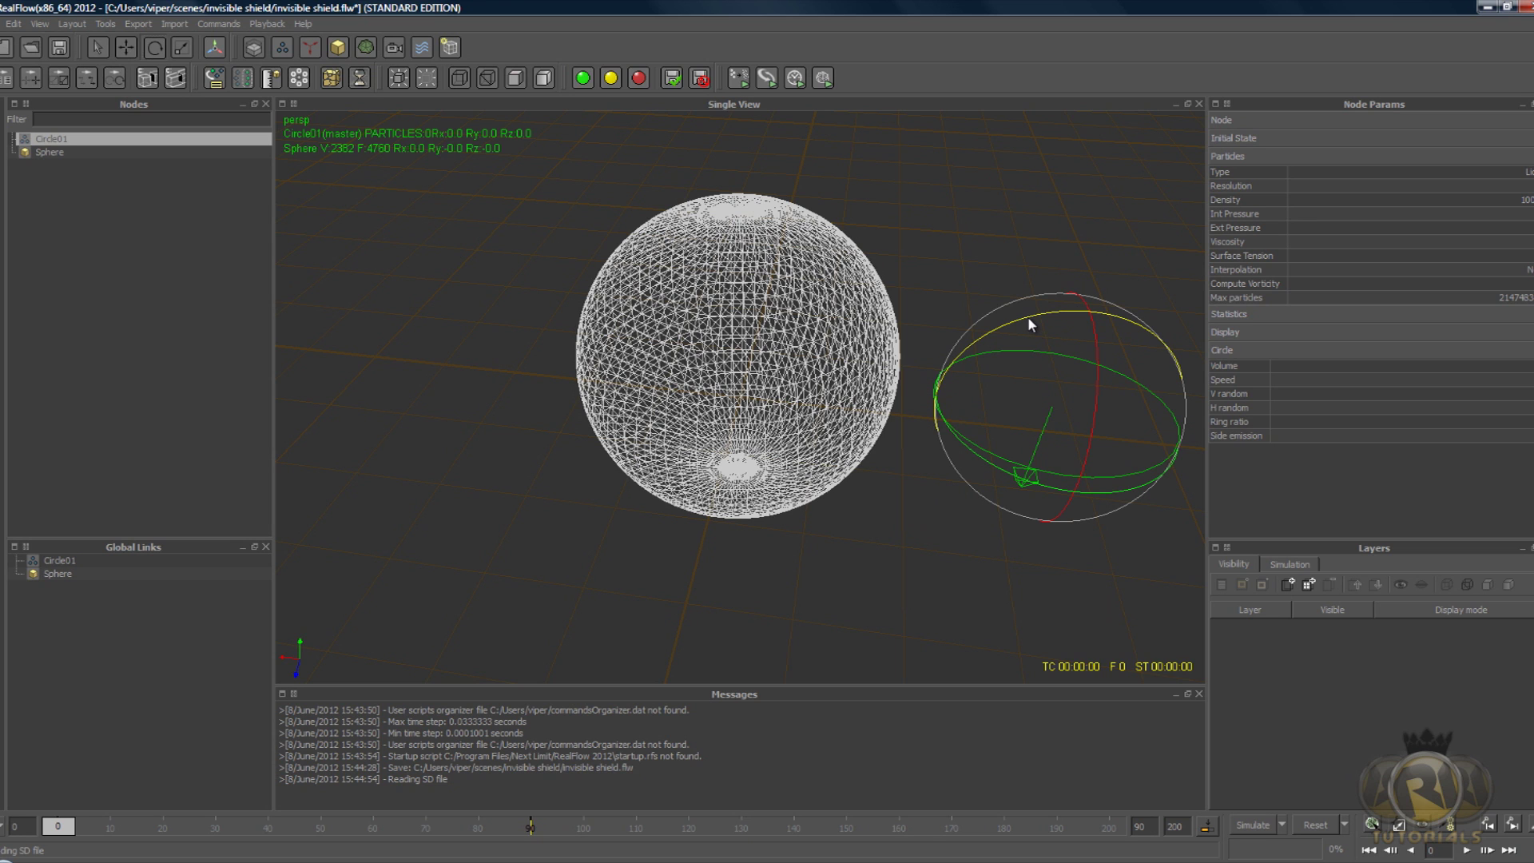
pyautogui.moveTo(1028, 317); pyautogui.dragTo(1179, 377)
pyautogui.keyDown('alt'); pyautogui.moveTo(953, 548); pyautogui.dragTo(946, 475); pyautogui.keyUp('alt')
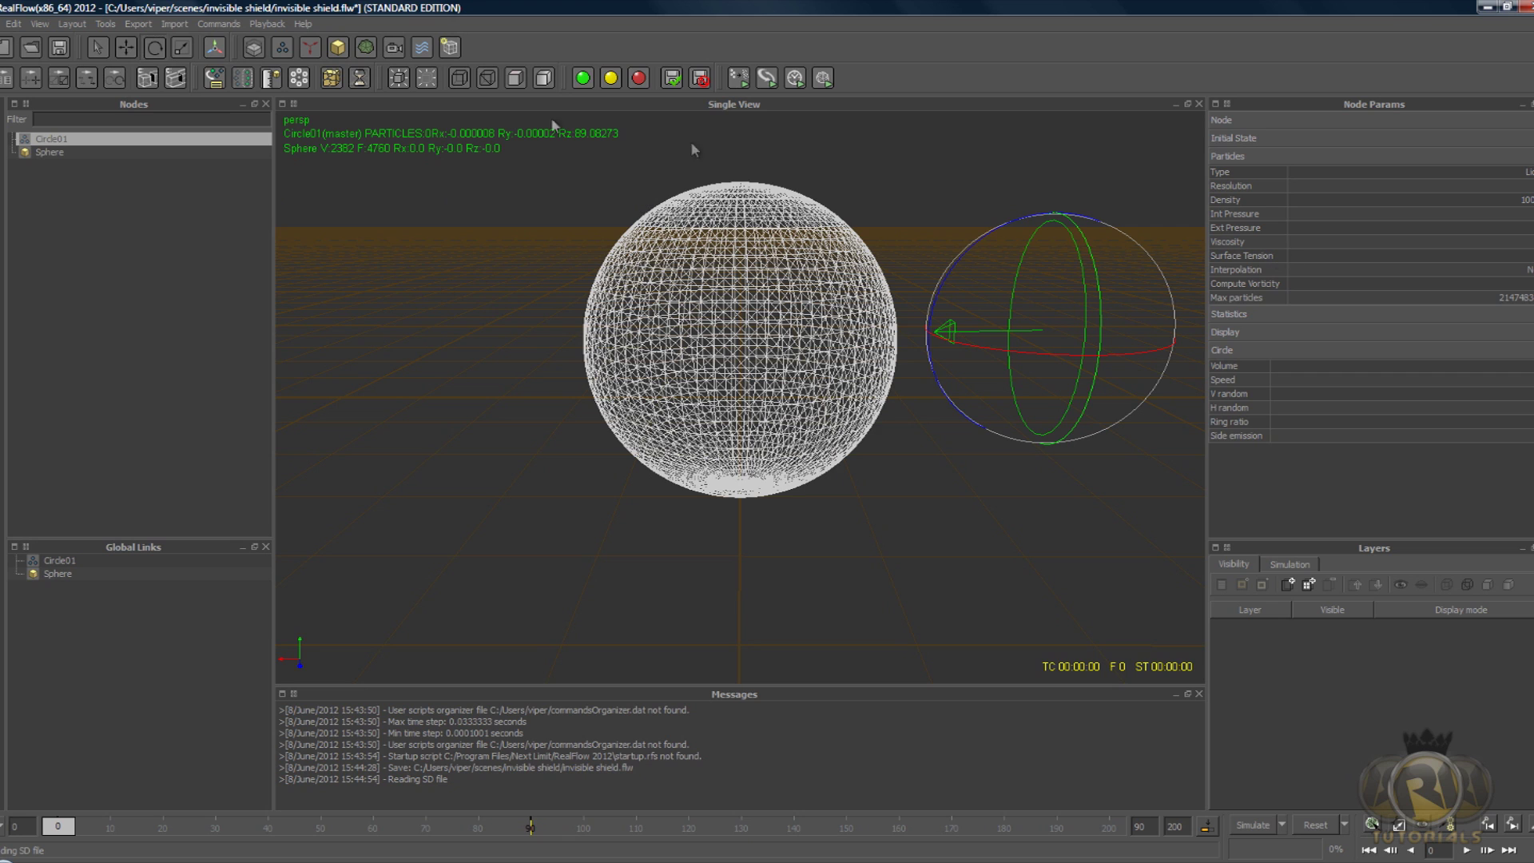
# - Change the particle resolution of the Circle01 emitter
pyautogui.click(71, 165)
pyautogui.click(52, 139)
pyautogui.click(1252, 187)
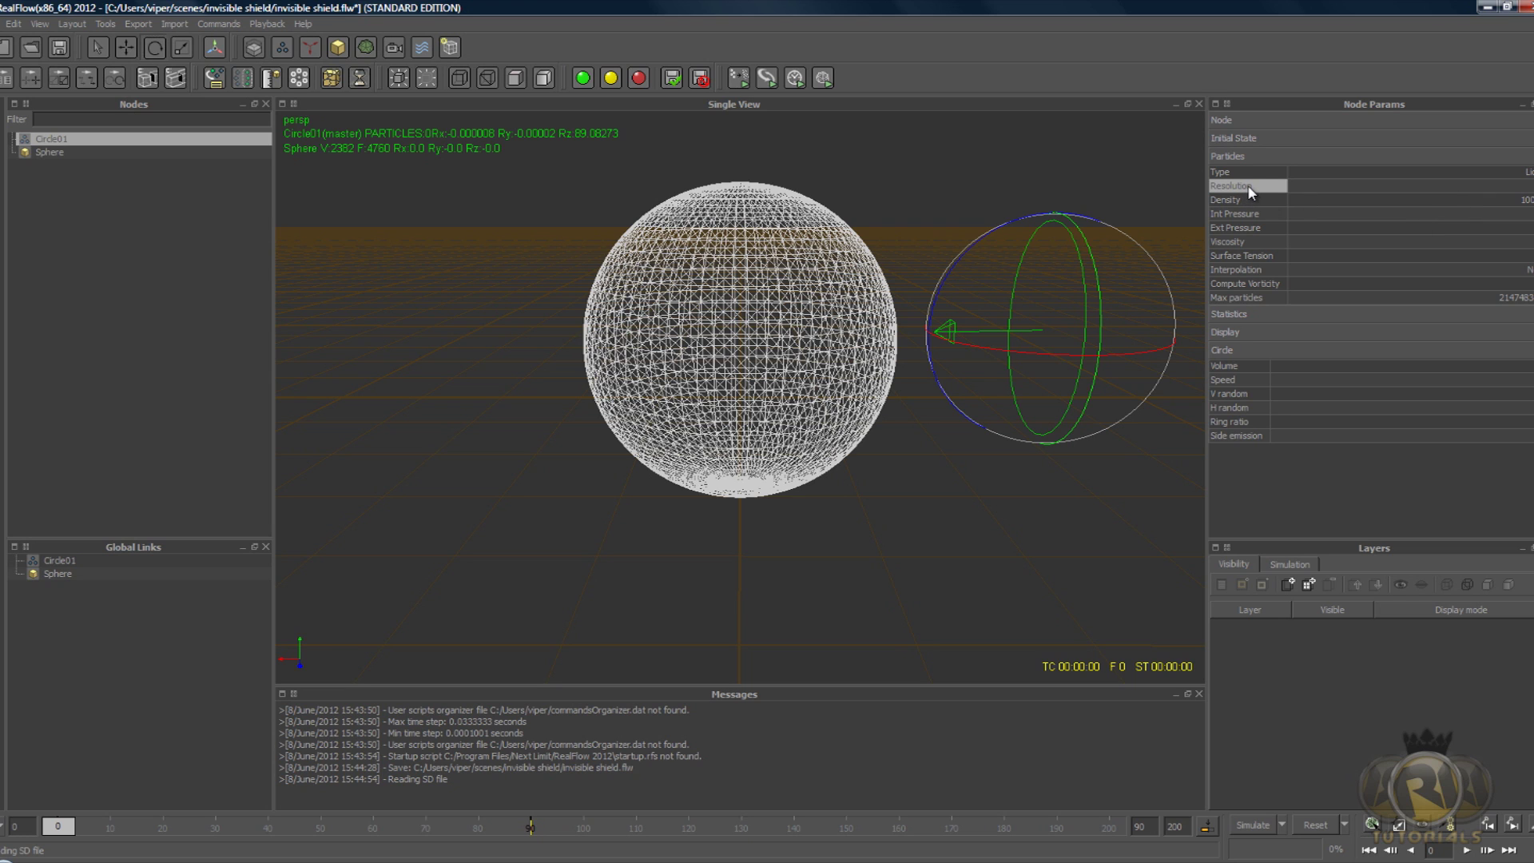
pyautogui.press('Return')
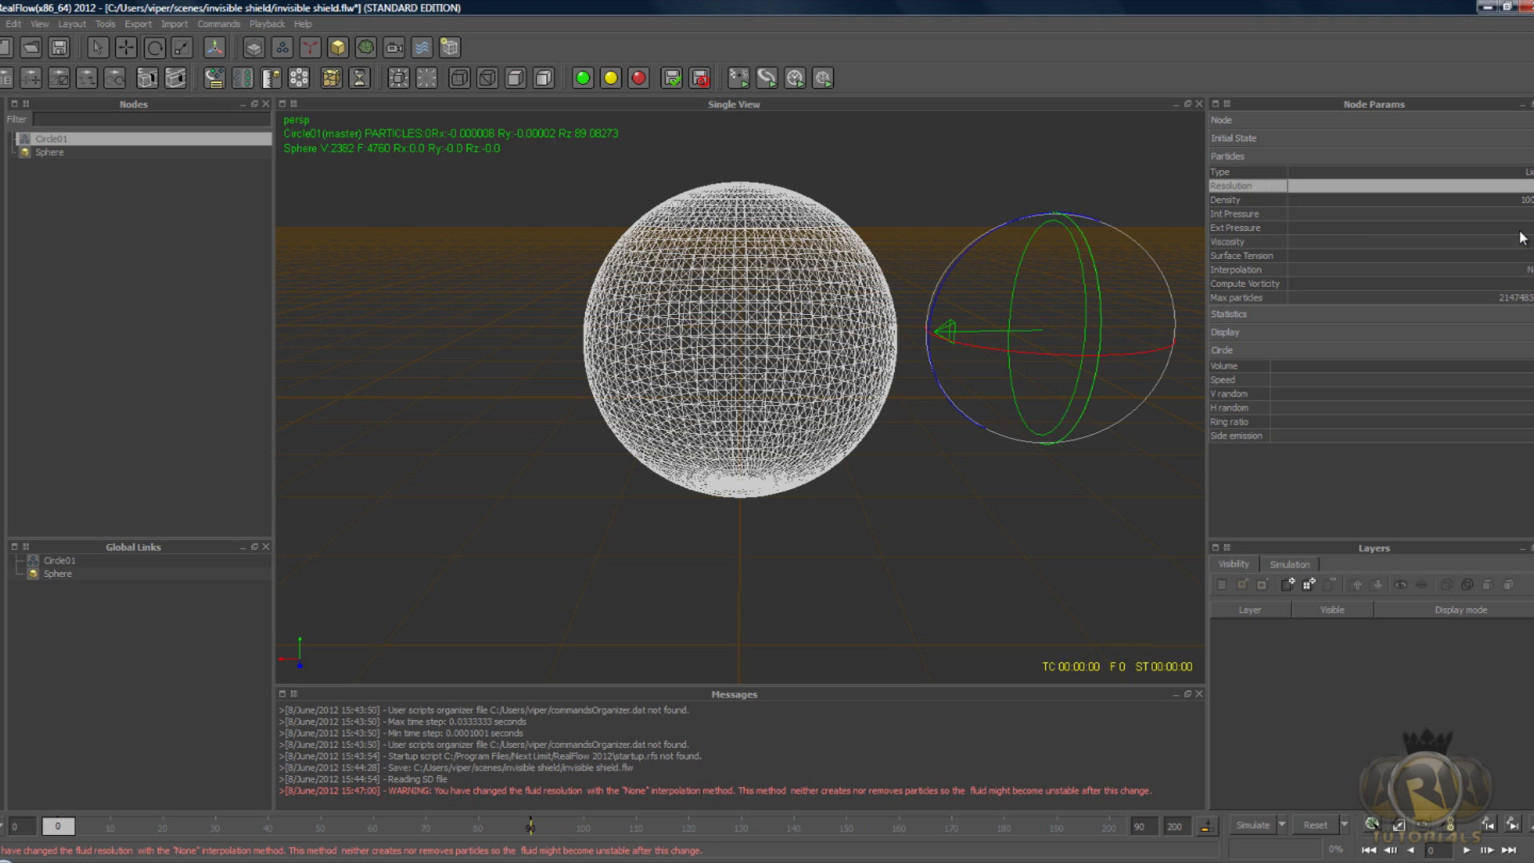
# - Open the circle emitter's viscosity, interpolation and V random settings for editing
pyautogui.click(1491, 243)
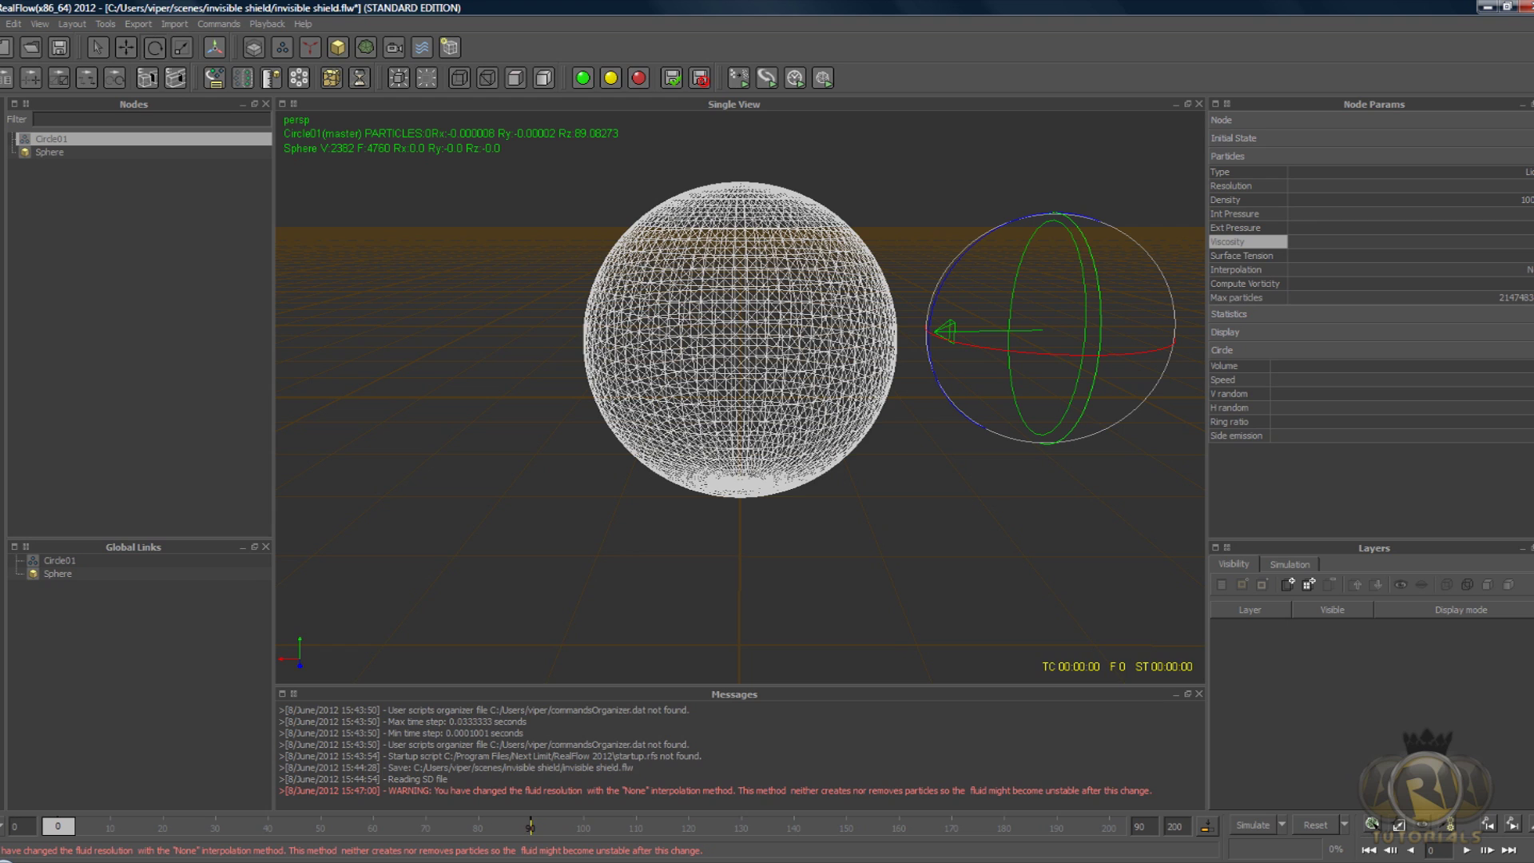
pyautogui.click(1480, 269)
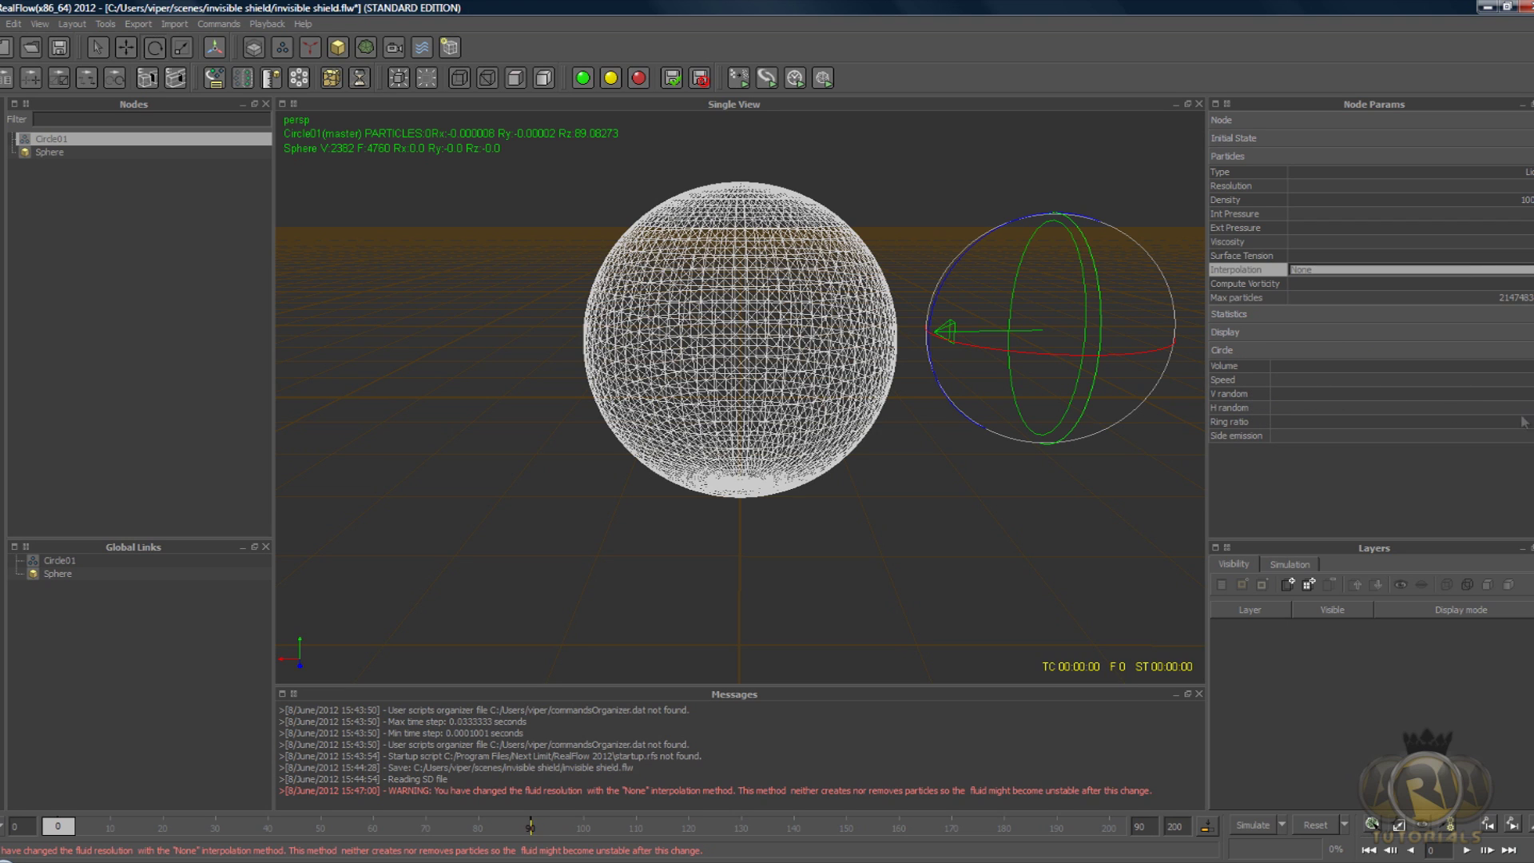
pyautogui.click(1238, 393)
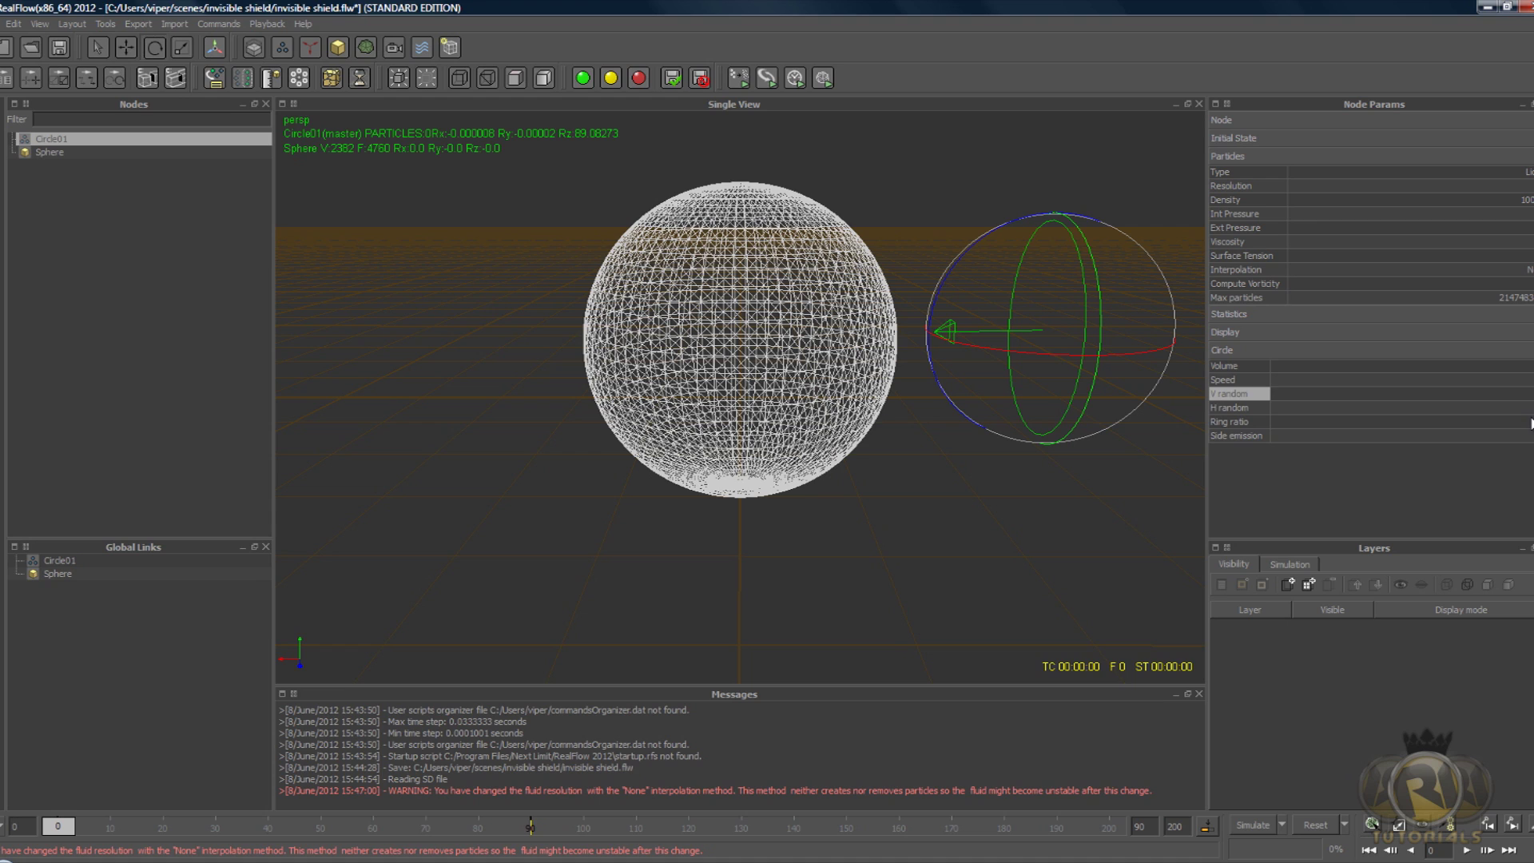
pyautogui.click(1486, 393)
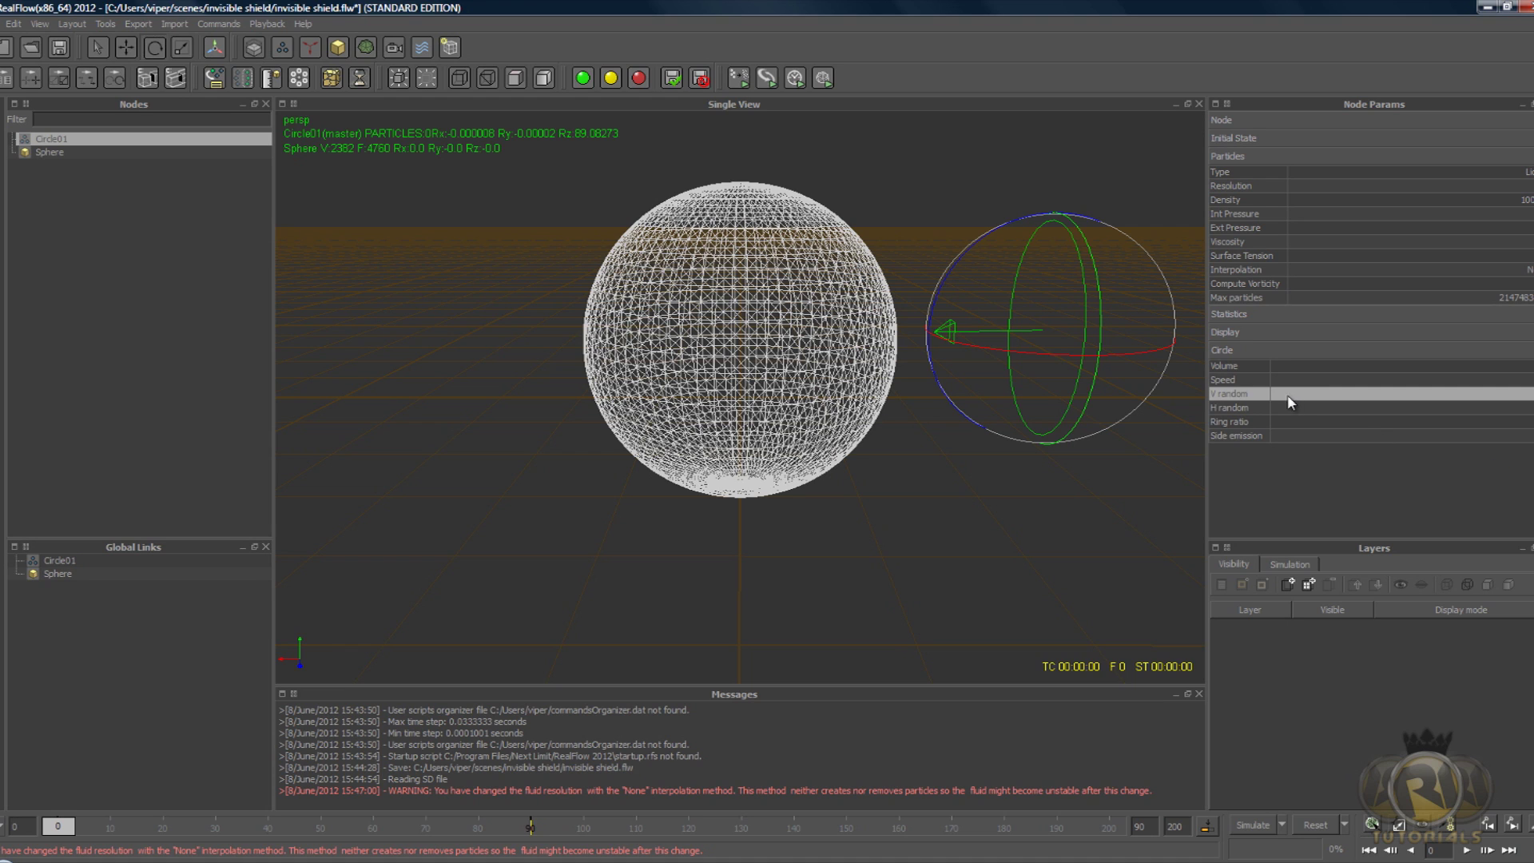
# - Add a RenderKit particle mesh to the scene and check that the Circle01 emitter is listed under it
pyautogui.click(365, 50)
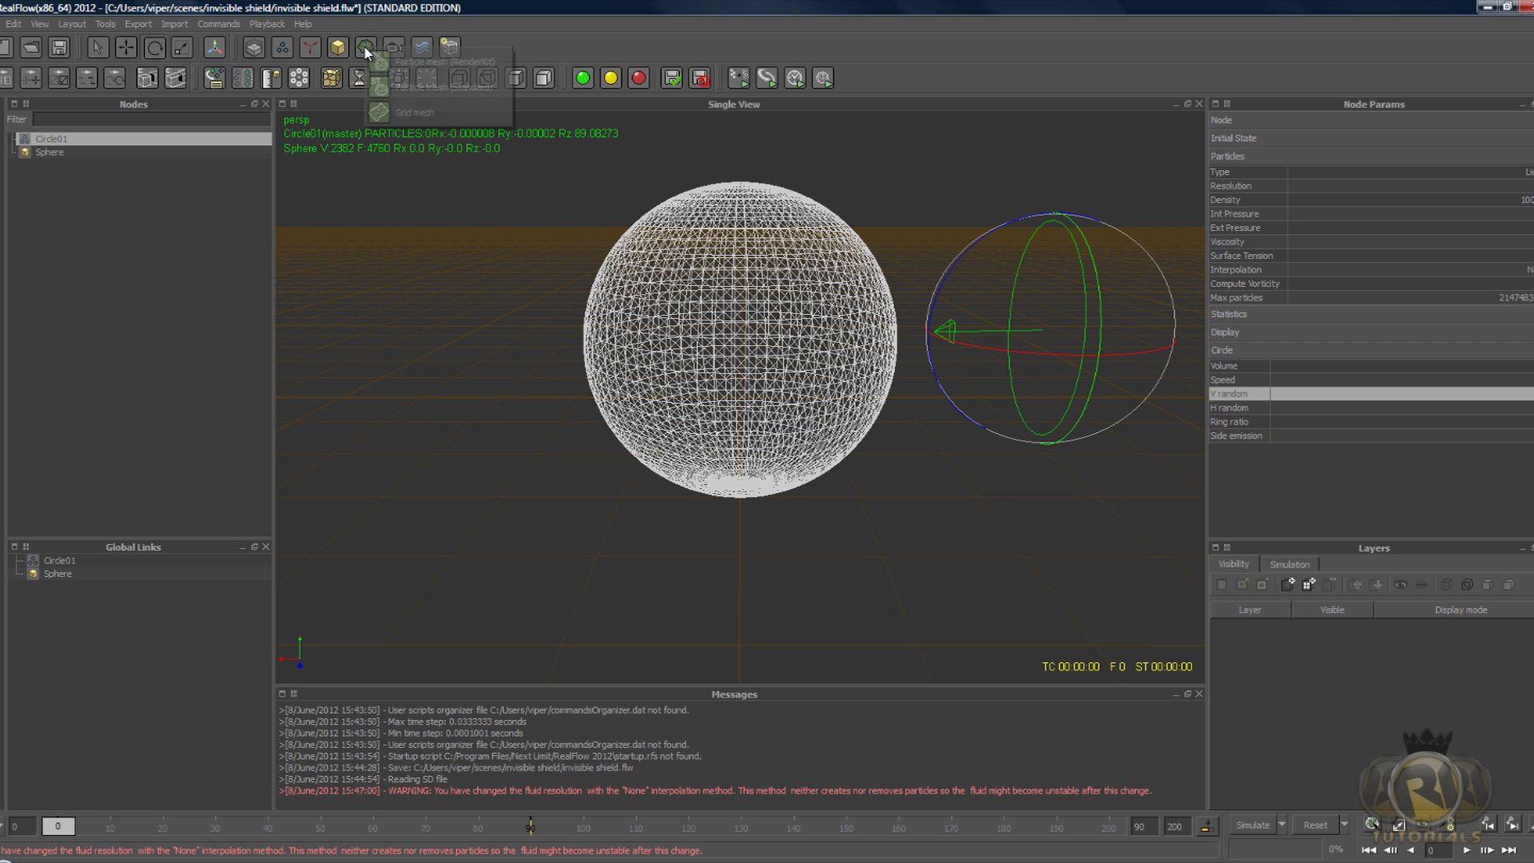
pyautogui.click(444, 65)
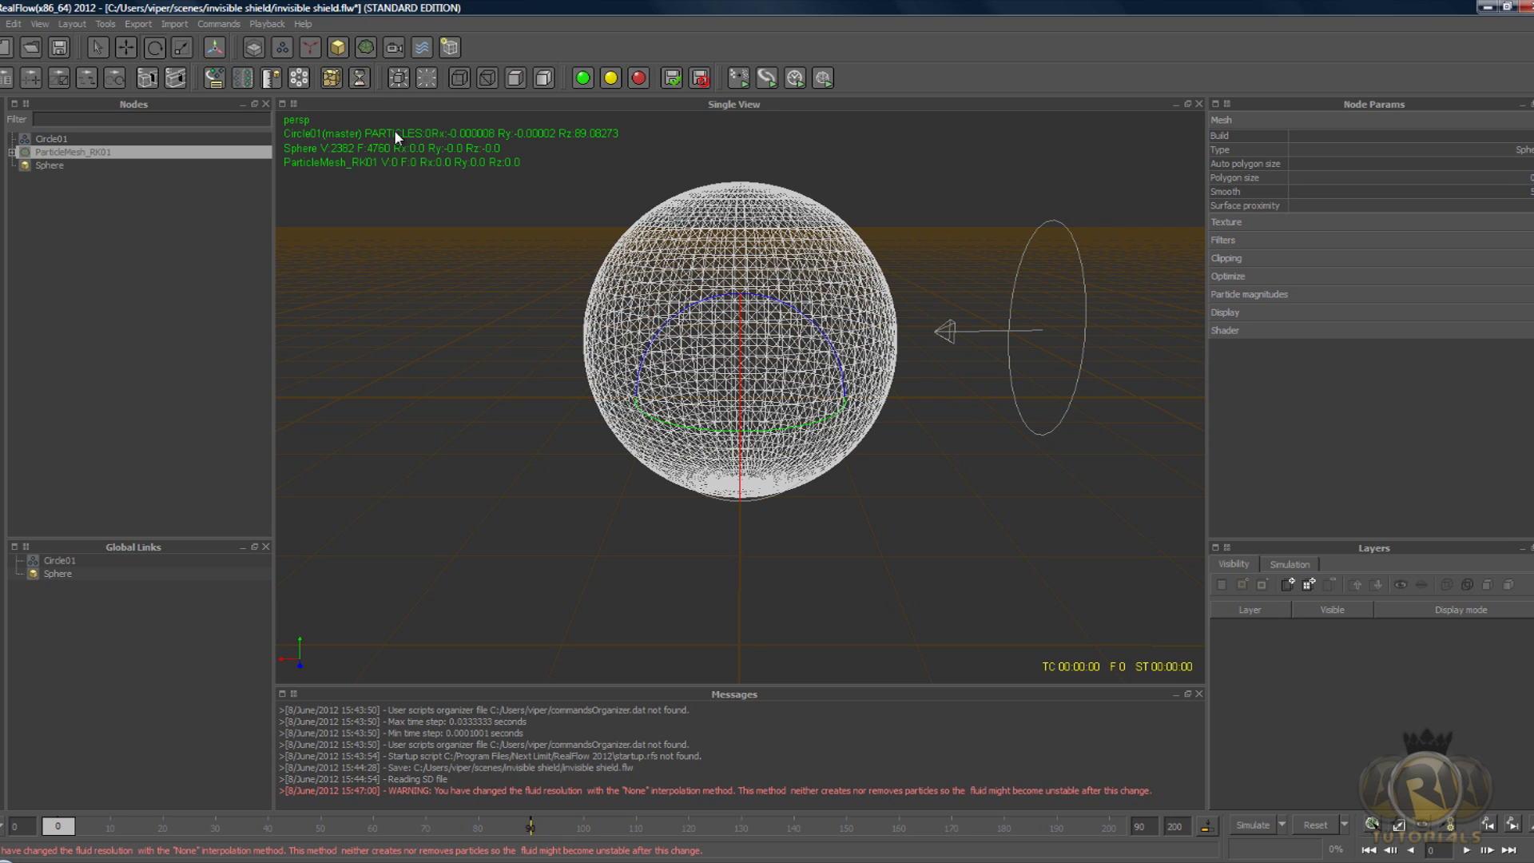
pyautogui.click(12, 151)
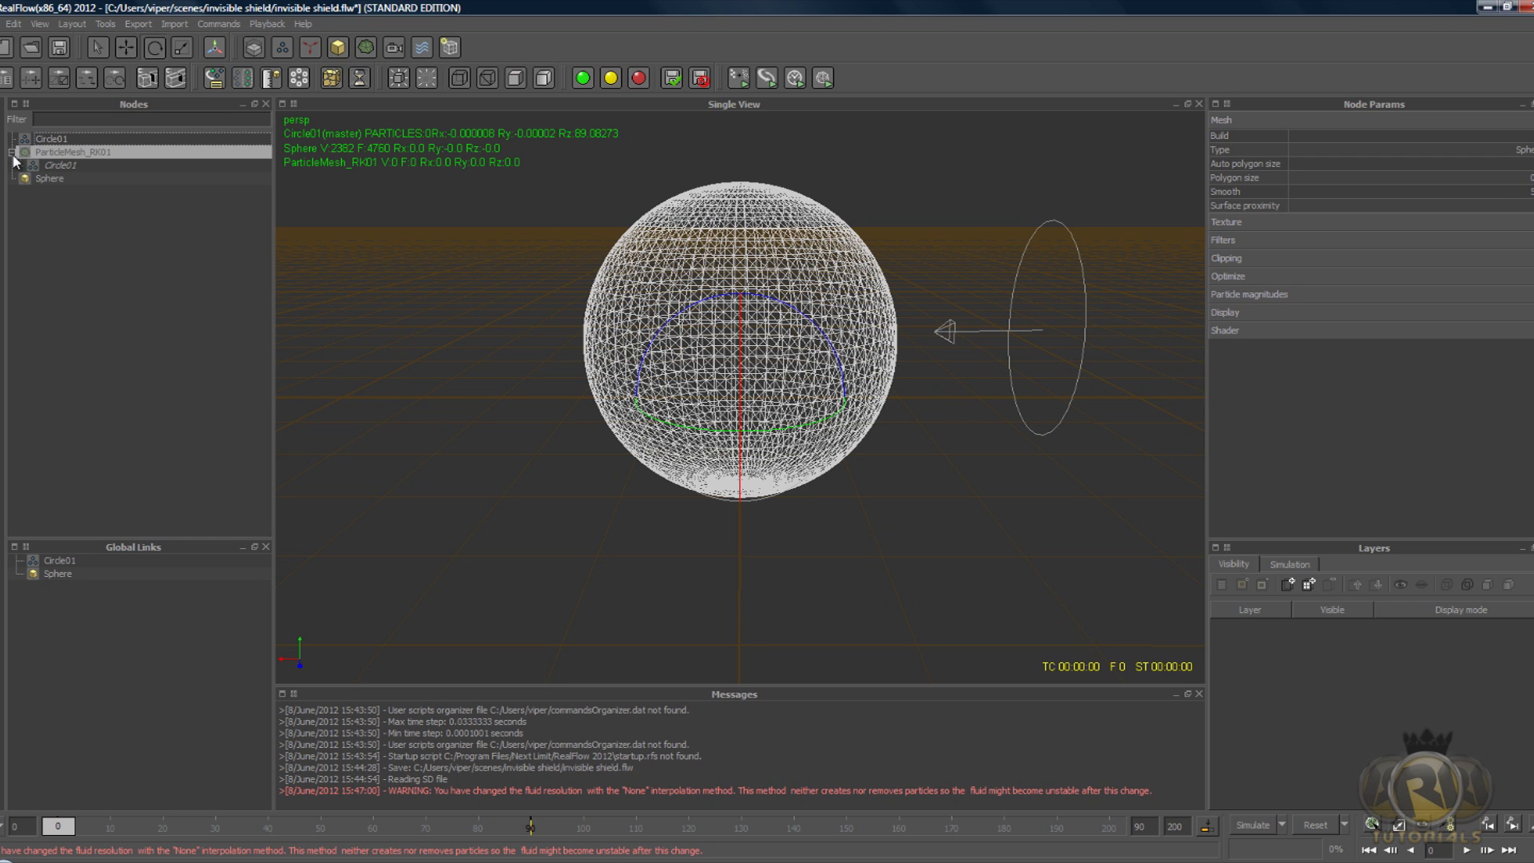
pyautogui.click(249, 411)
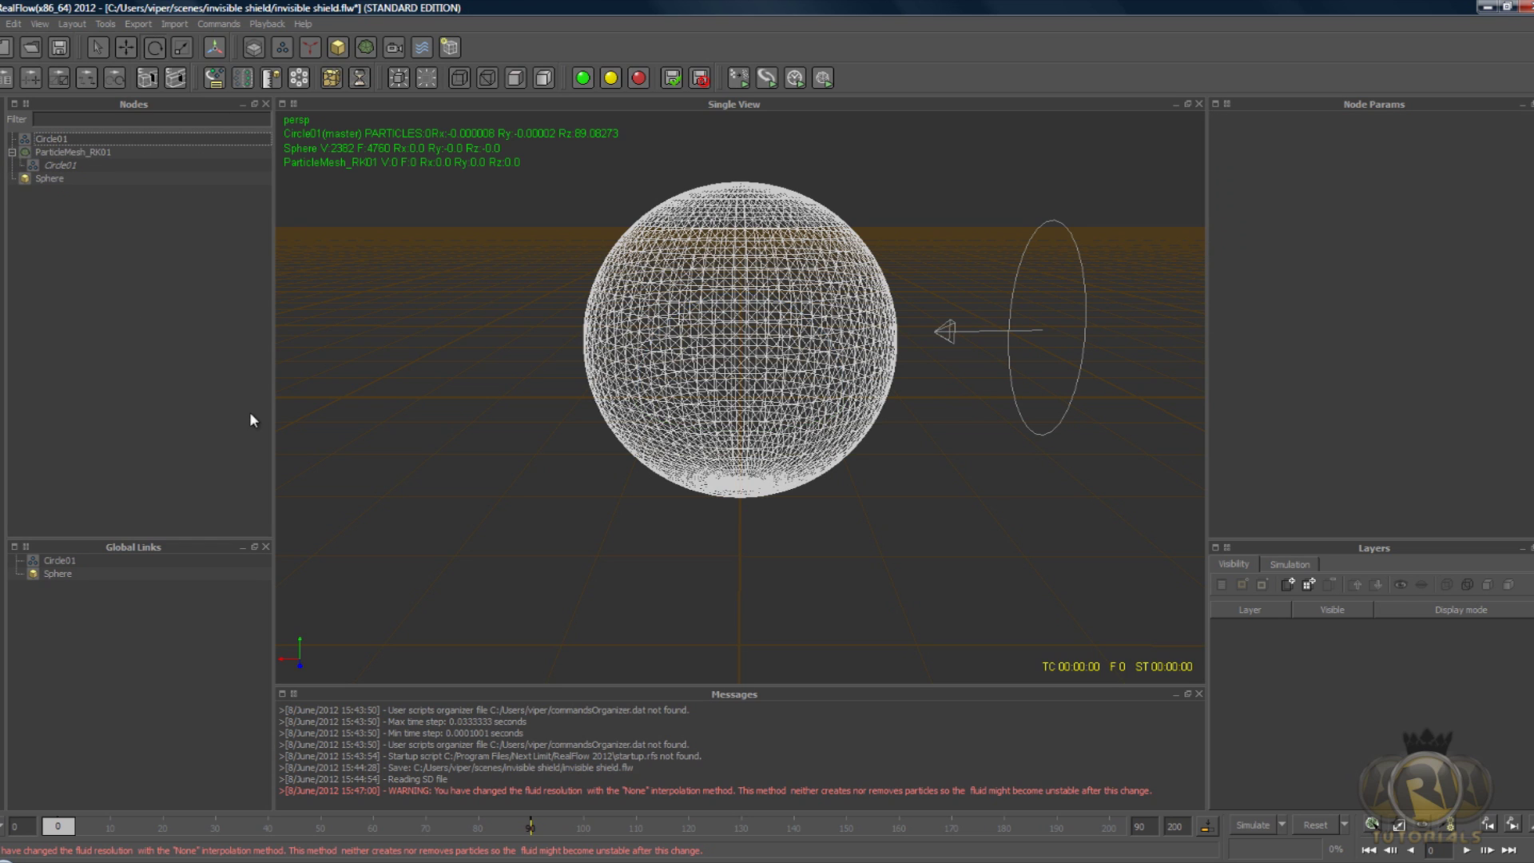
pyautogui.click(12, 151)
pyautogui.click(72, 152)
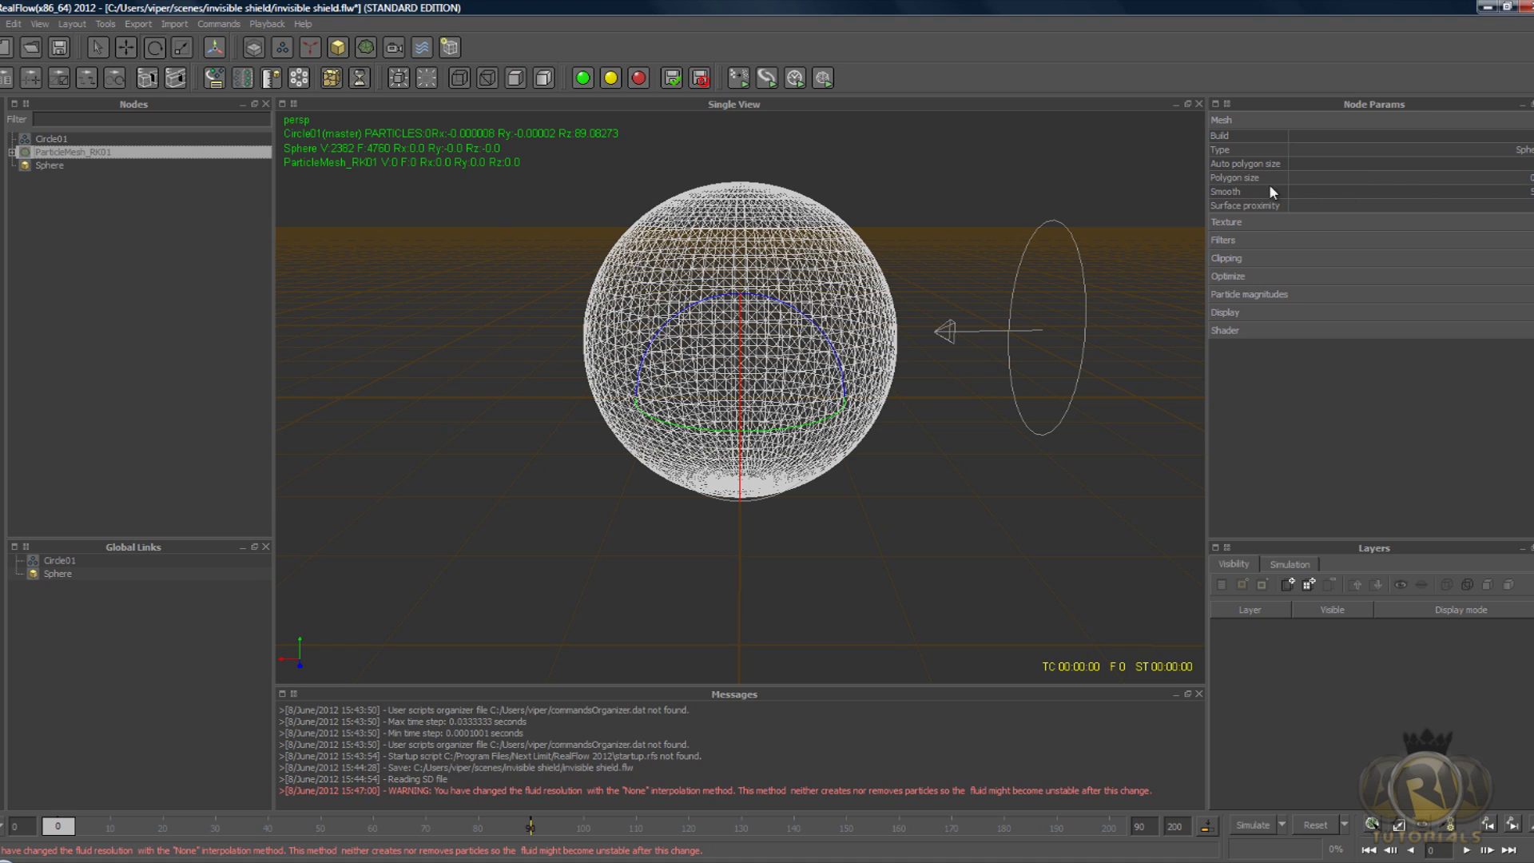
# - Open the particle mesh's polygon size, enable its mesh filter and open the filter's relaxation value
pyautogui.click(1225, 178)
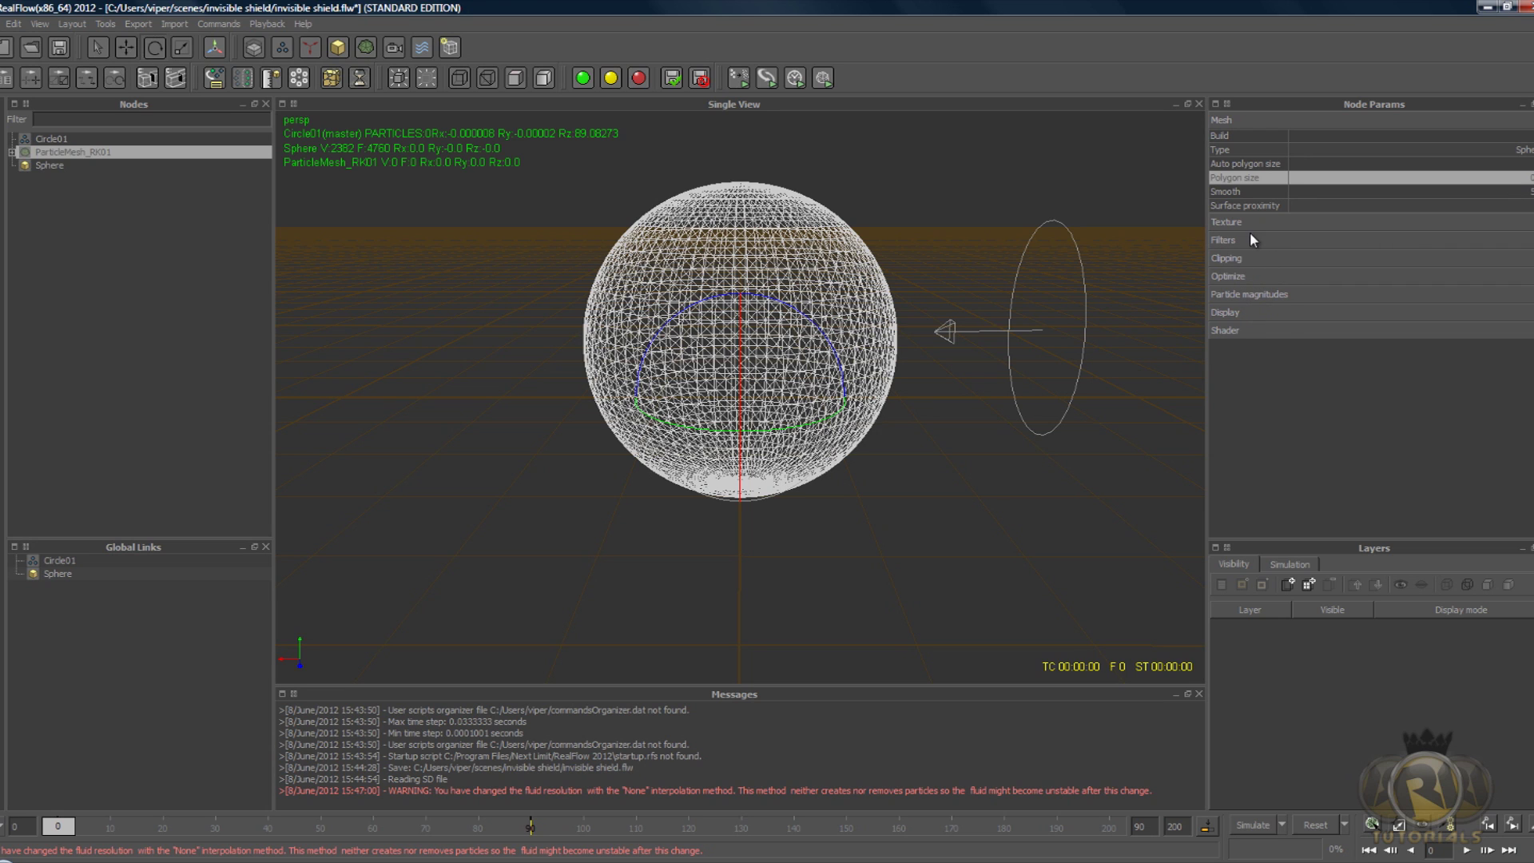
pyautogui.click(1225, 238)
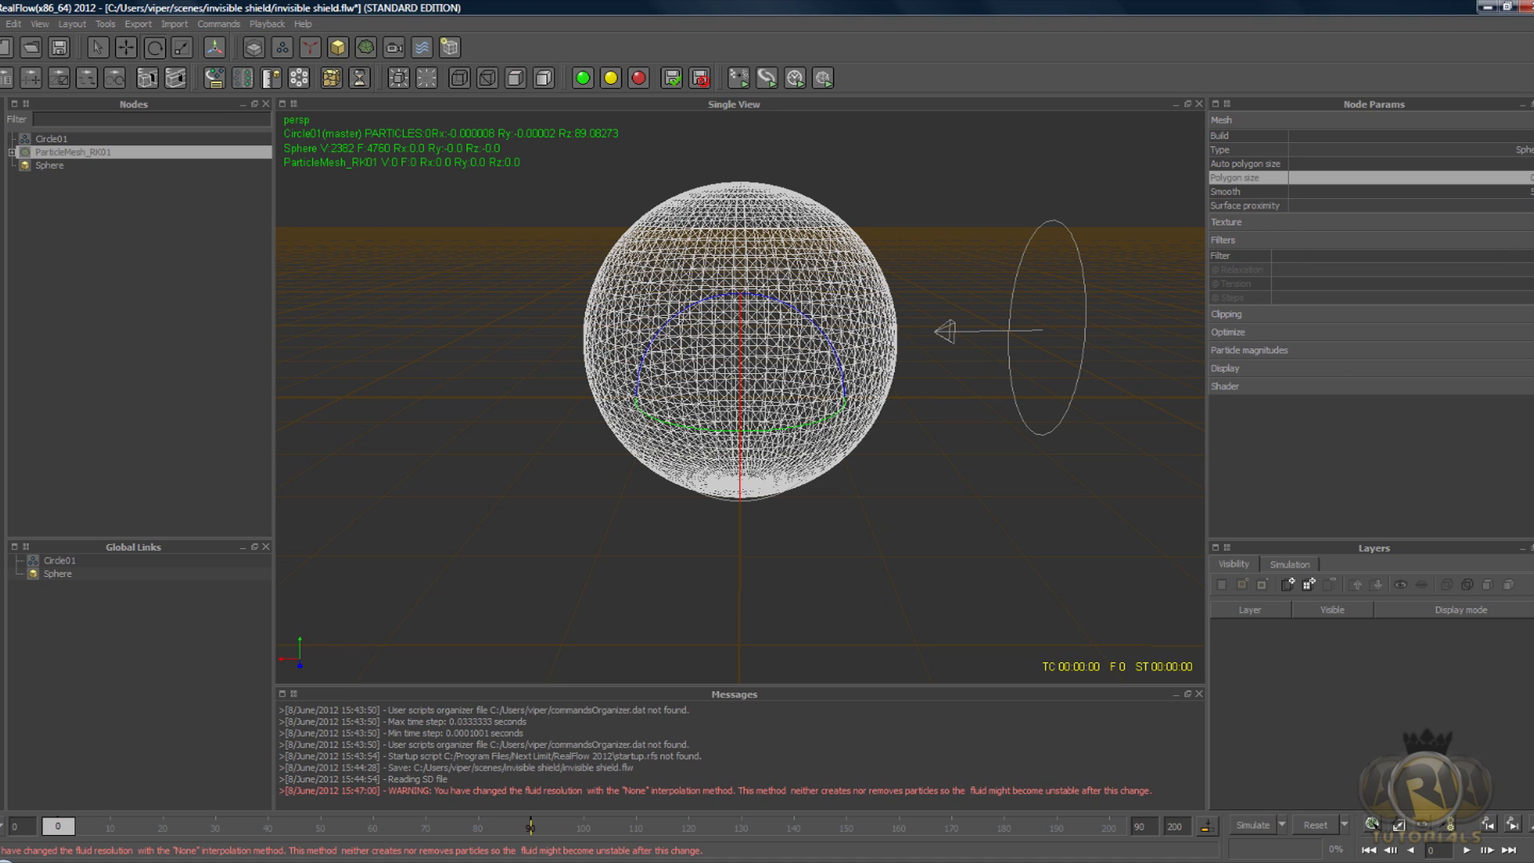
pyautogui.click(1432, 256)
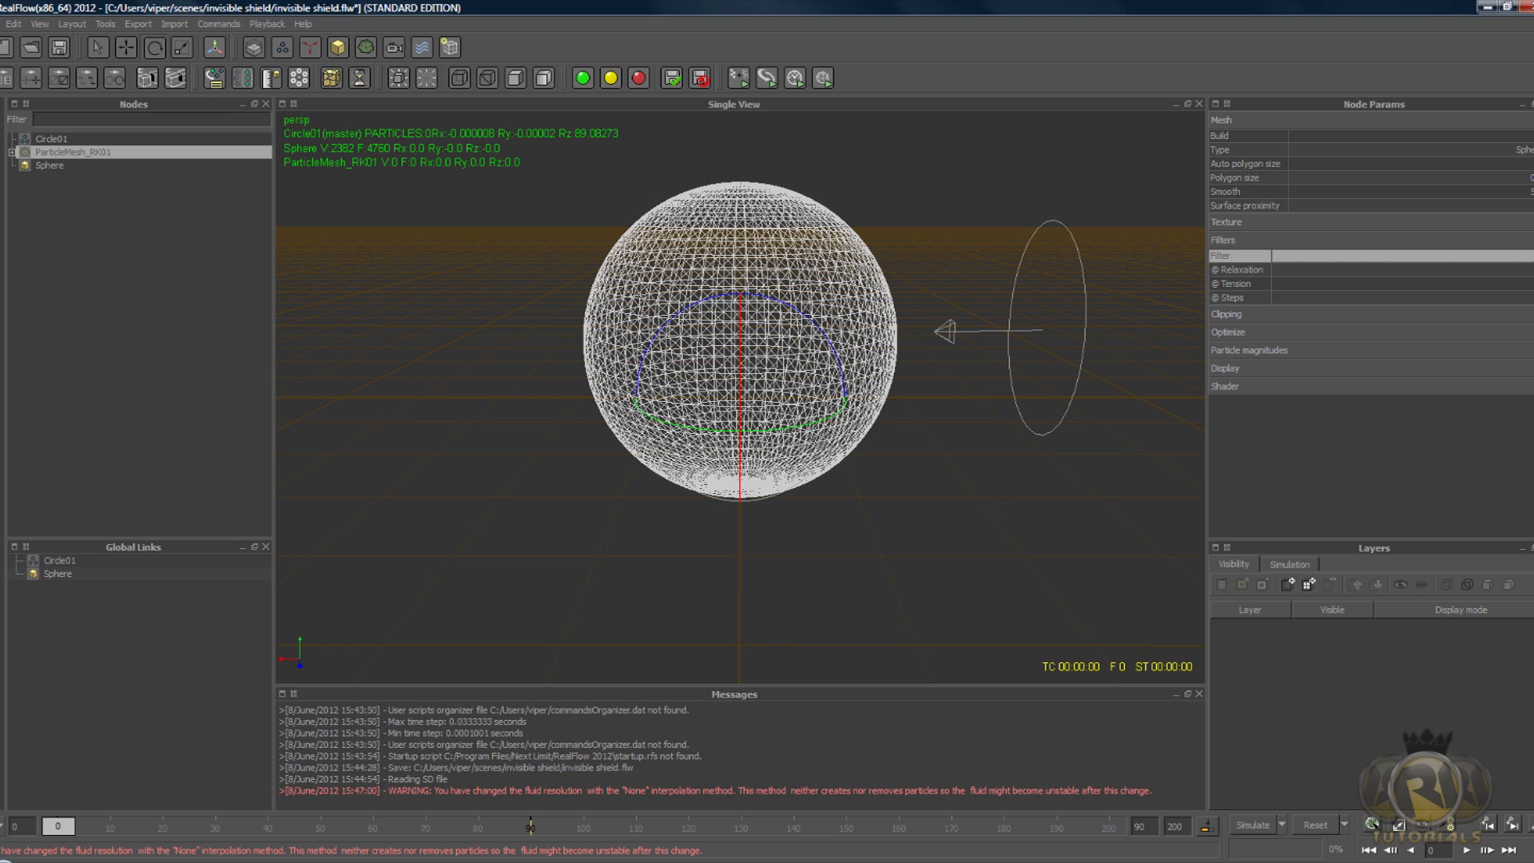
pyautogui.click(1518, 270)
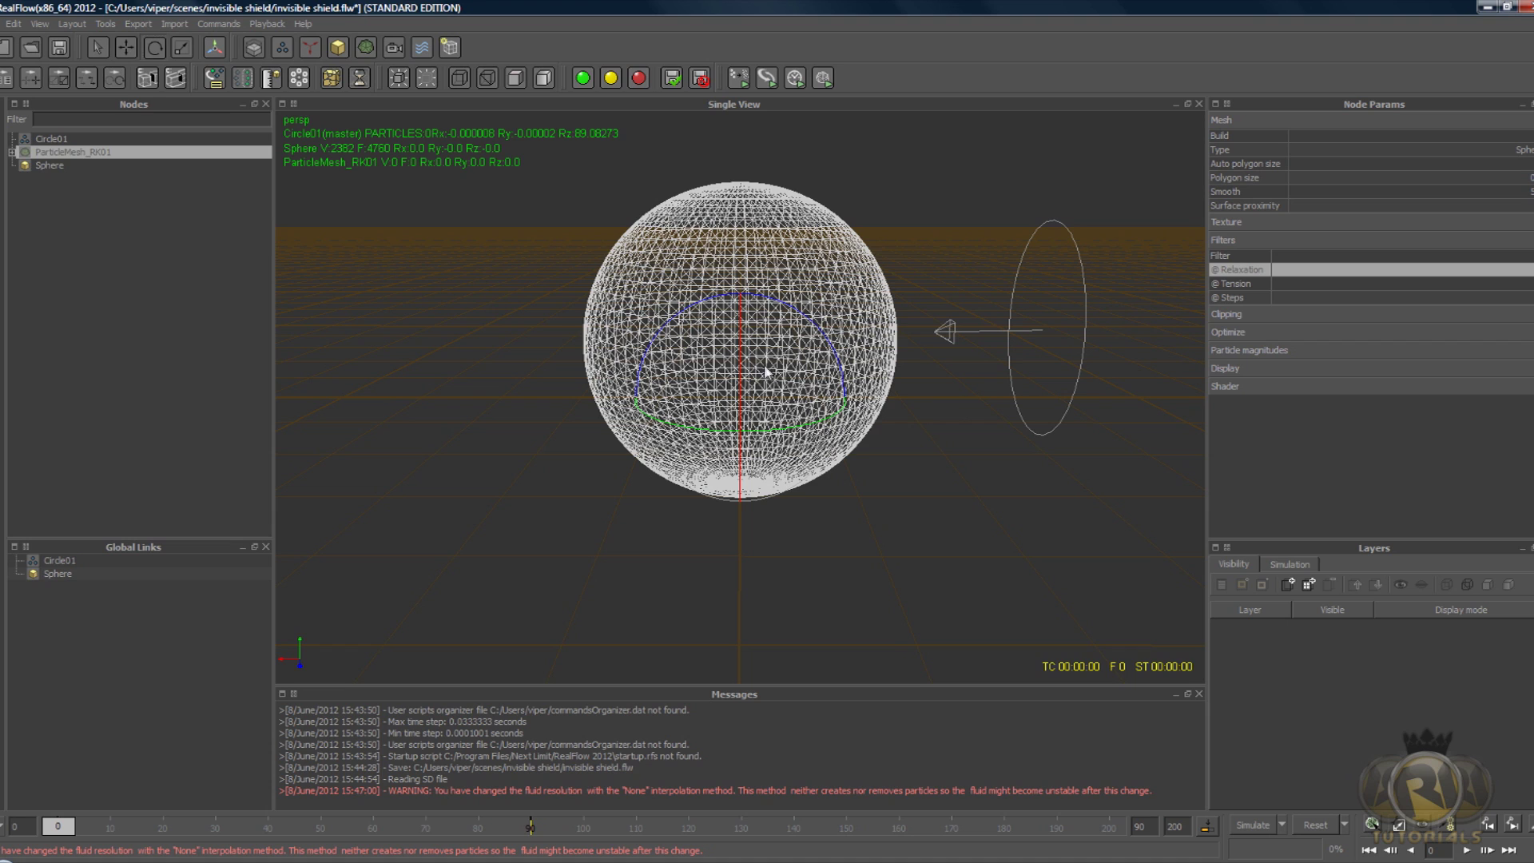
# - Simulate the fluid up to frame 47, inspect its flow around the sphere and save the project
pyautogui.click(1255, 826)
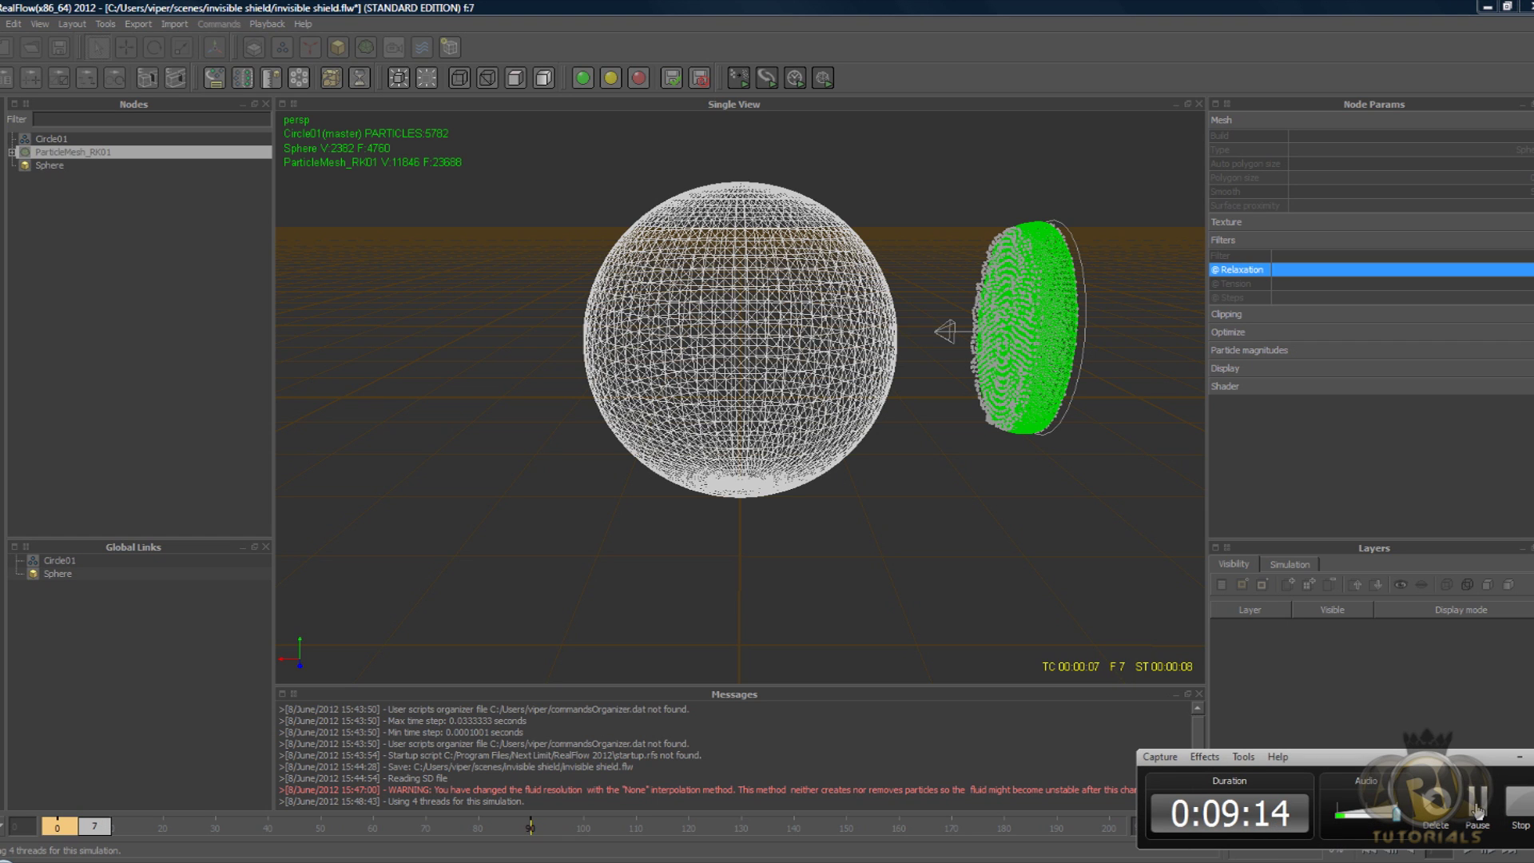
pyautogui.click(1477, 811)
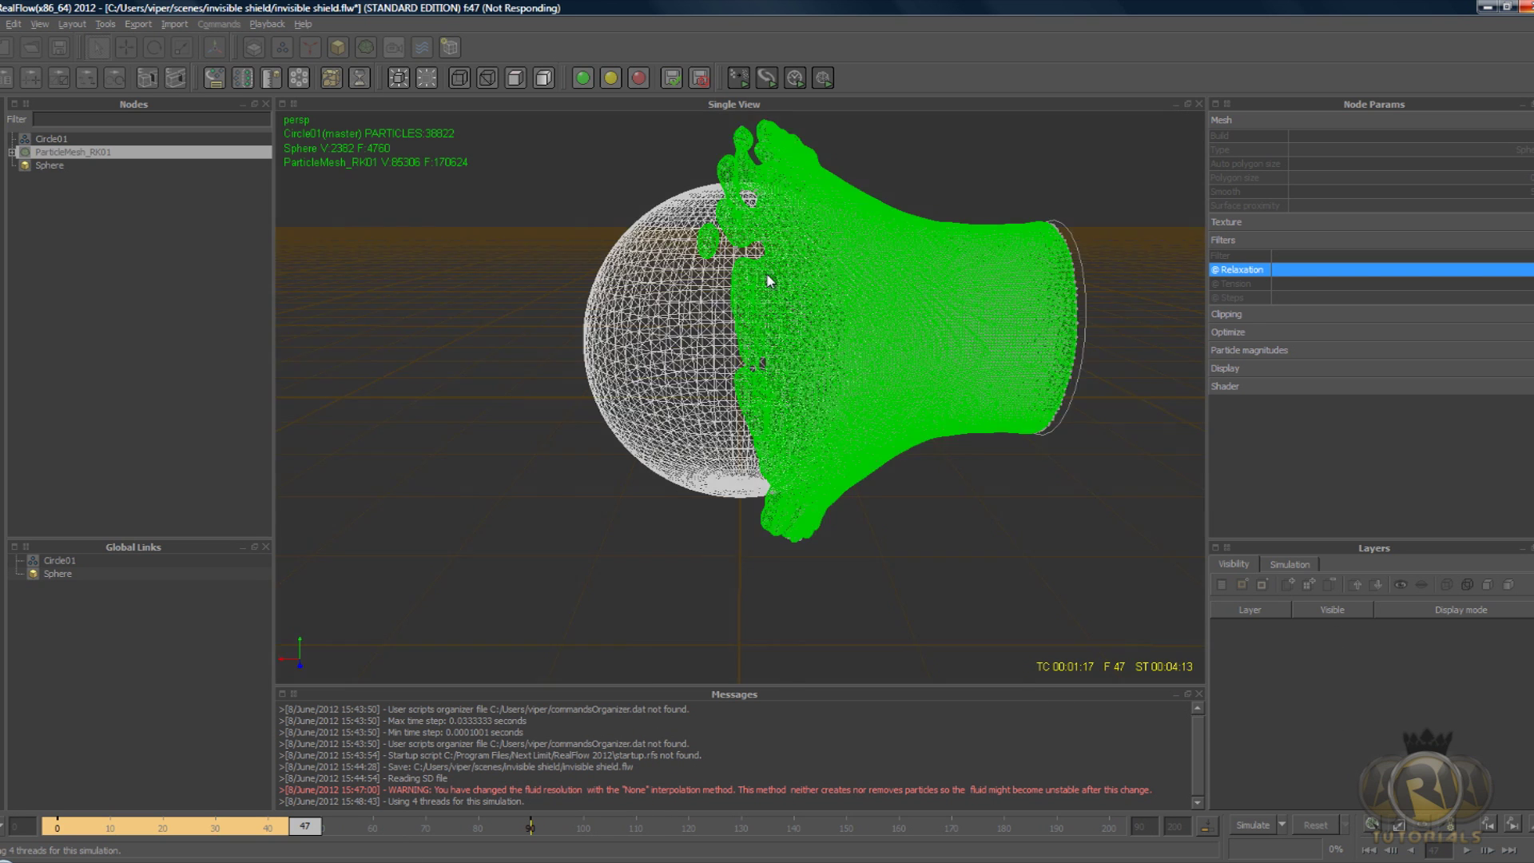
pyautogui.keyDown('alt'); pyautogui.moveTo(769, 280); pyautogui.dragTo(799, 318); pyautogui.keyUp('alt')
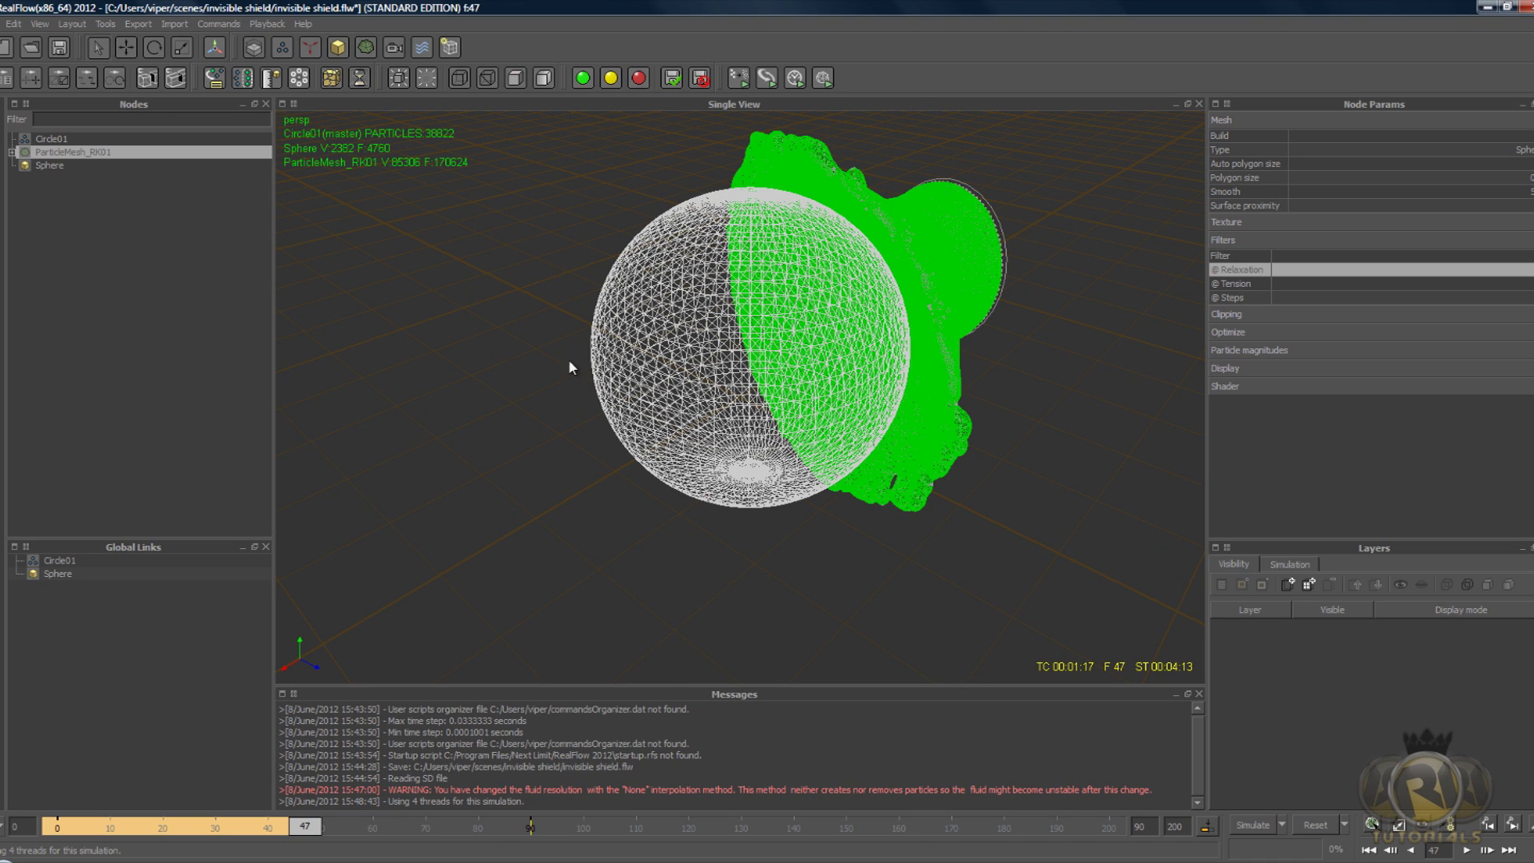
pyautogui.keyDown('alt'); pyautogui.moveTo(568, 367); pyautogui.dragTo(695, 319); pyautogui.keyUp('alt')
pyautogui.click(2, 24)
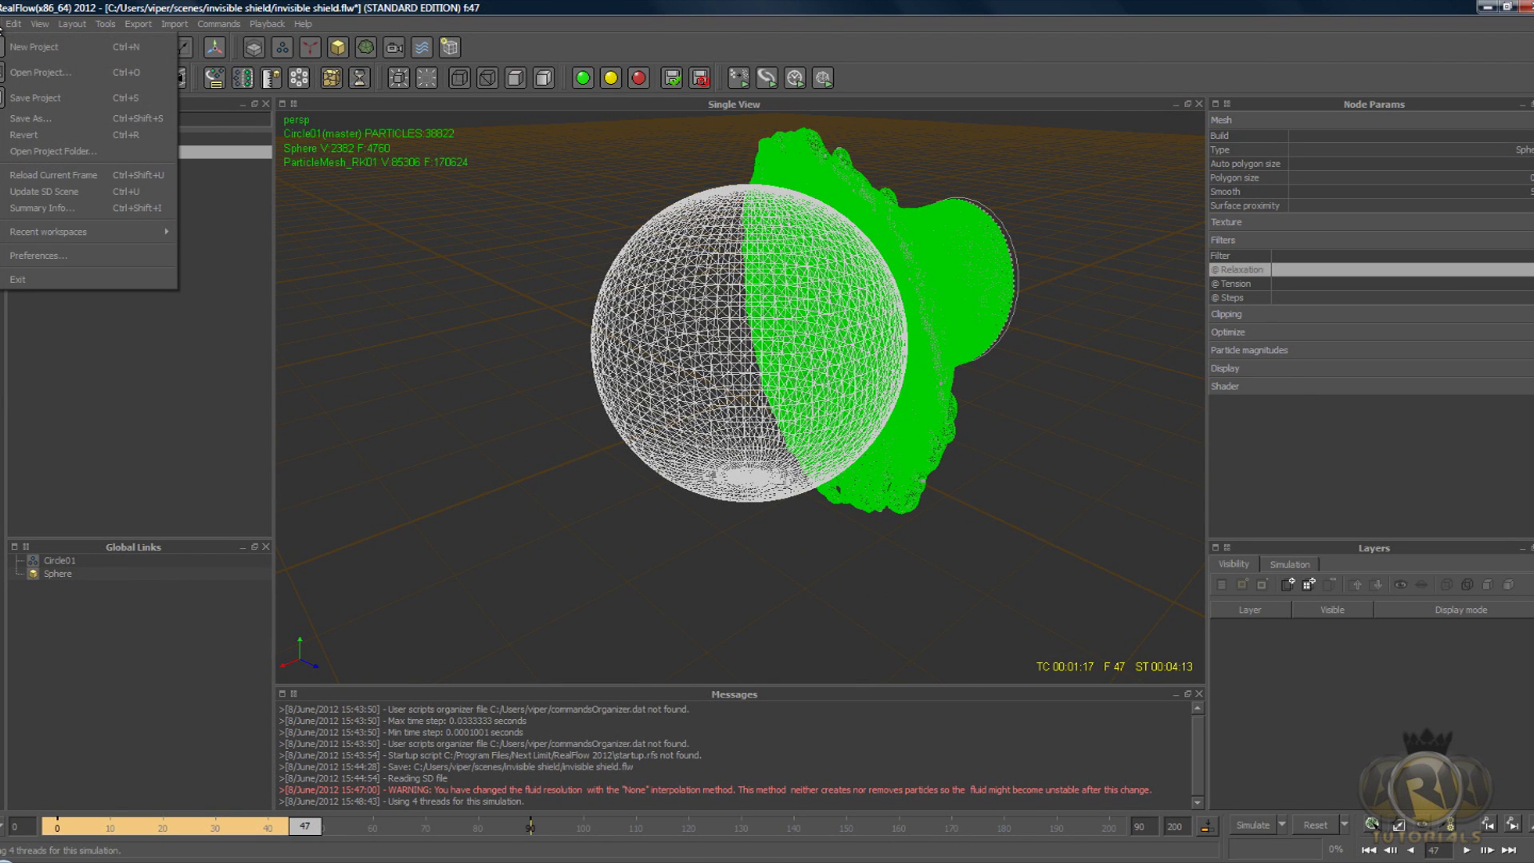
pyautogui.click(24, 99)
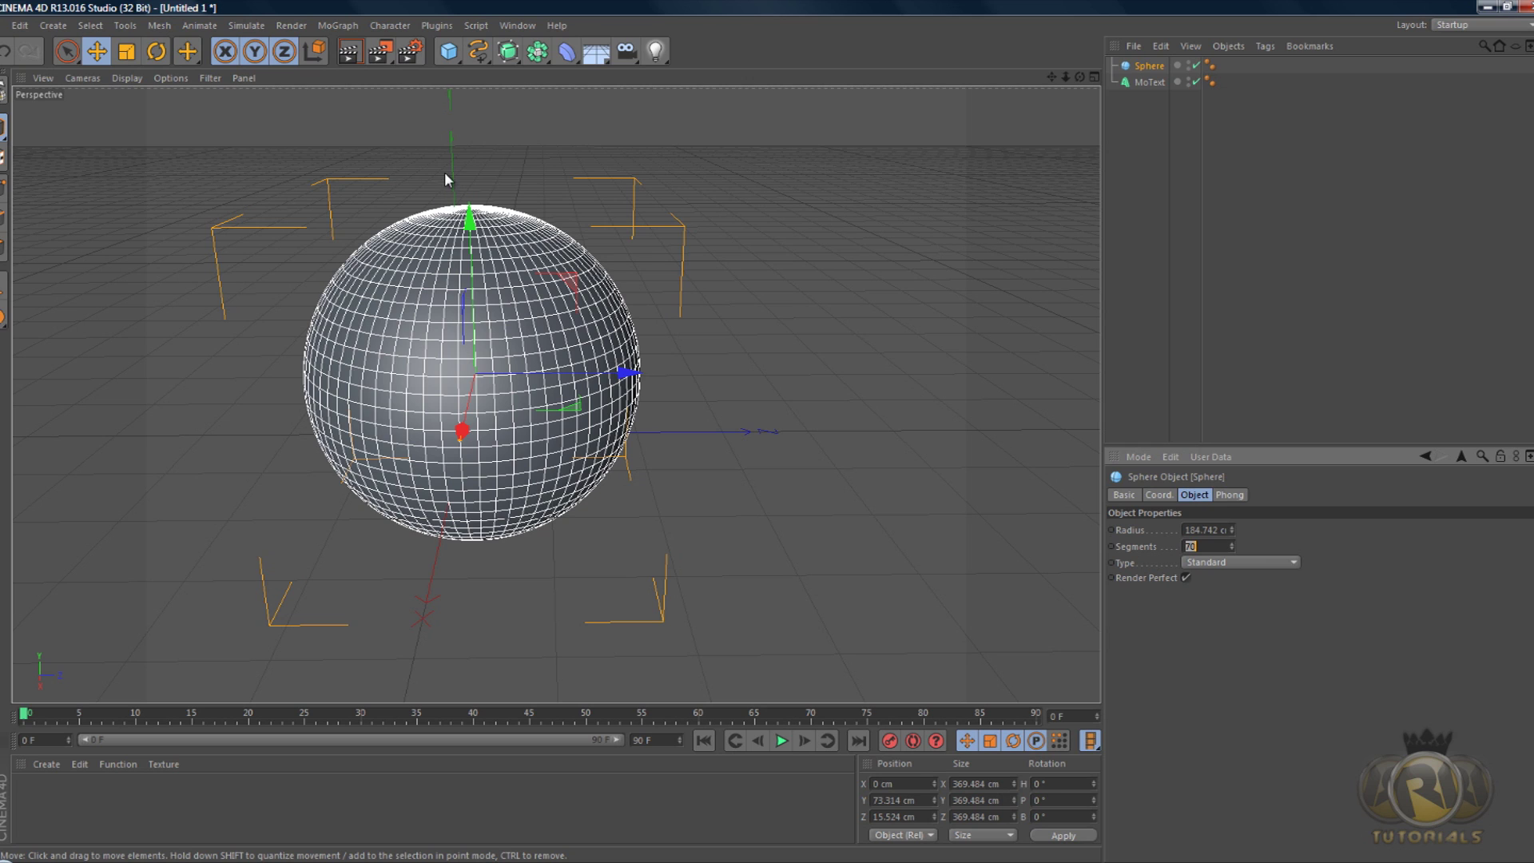
# - Switch to CINEMA 4D and add a RealFlow Mesh Importer object to the sphere scene
pyautogui.click(439, 25)
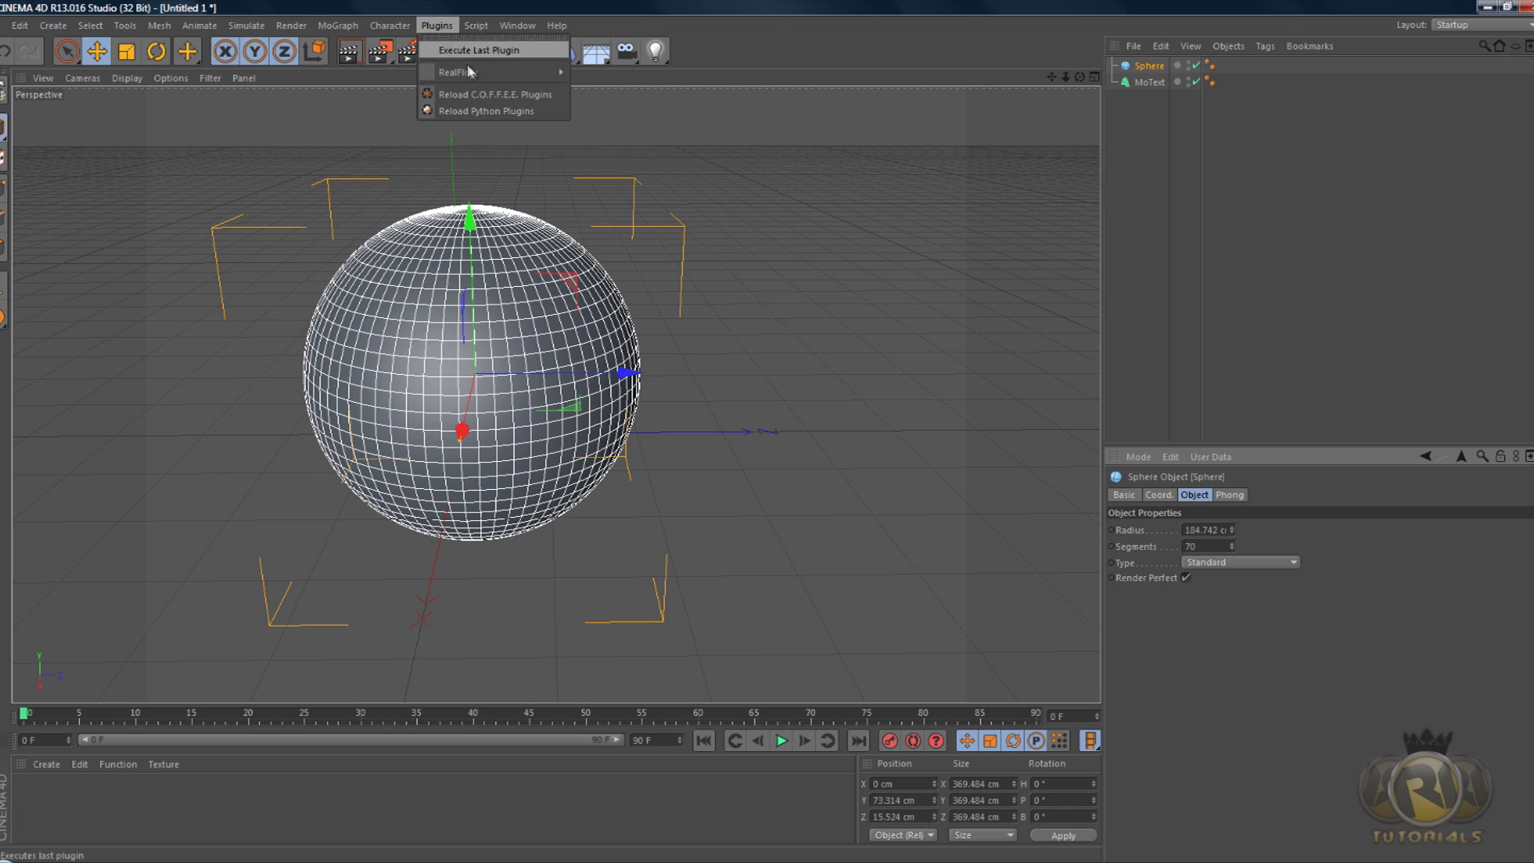
pyautogui.moveTo(479, 72)
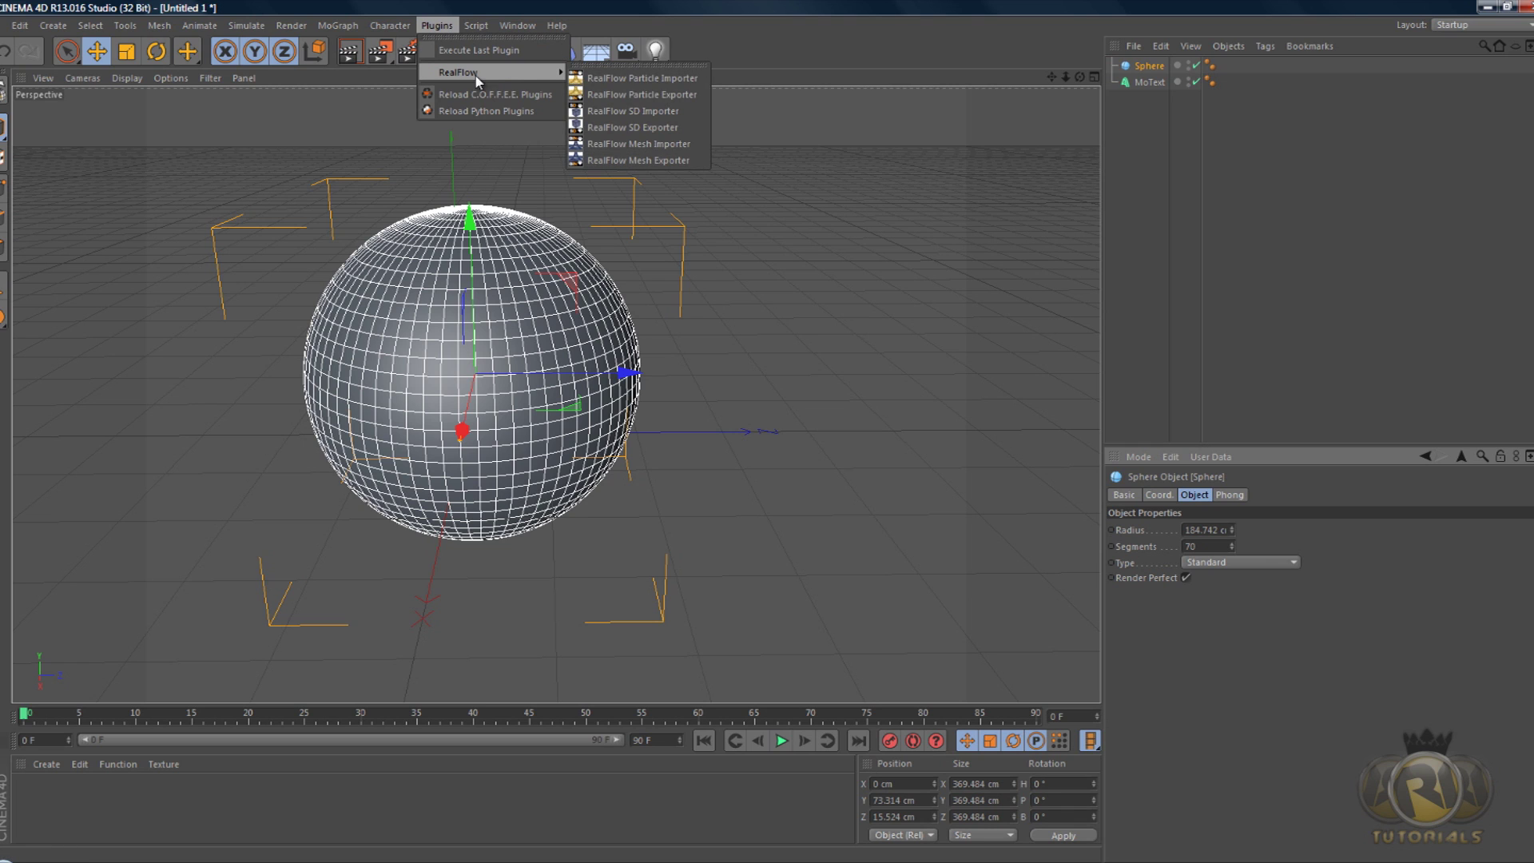
pyautogui.click(681, 144)
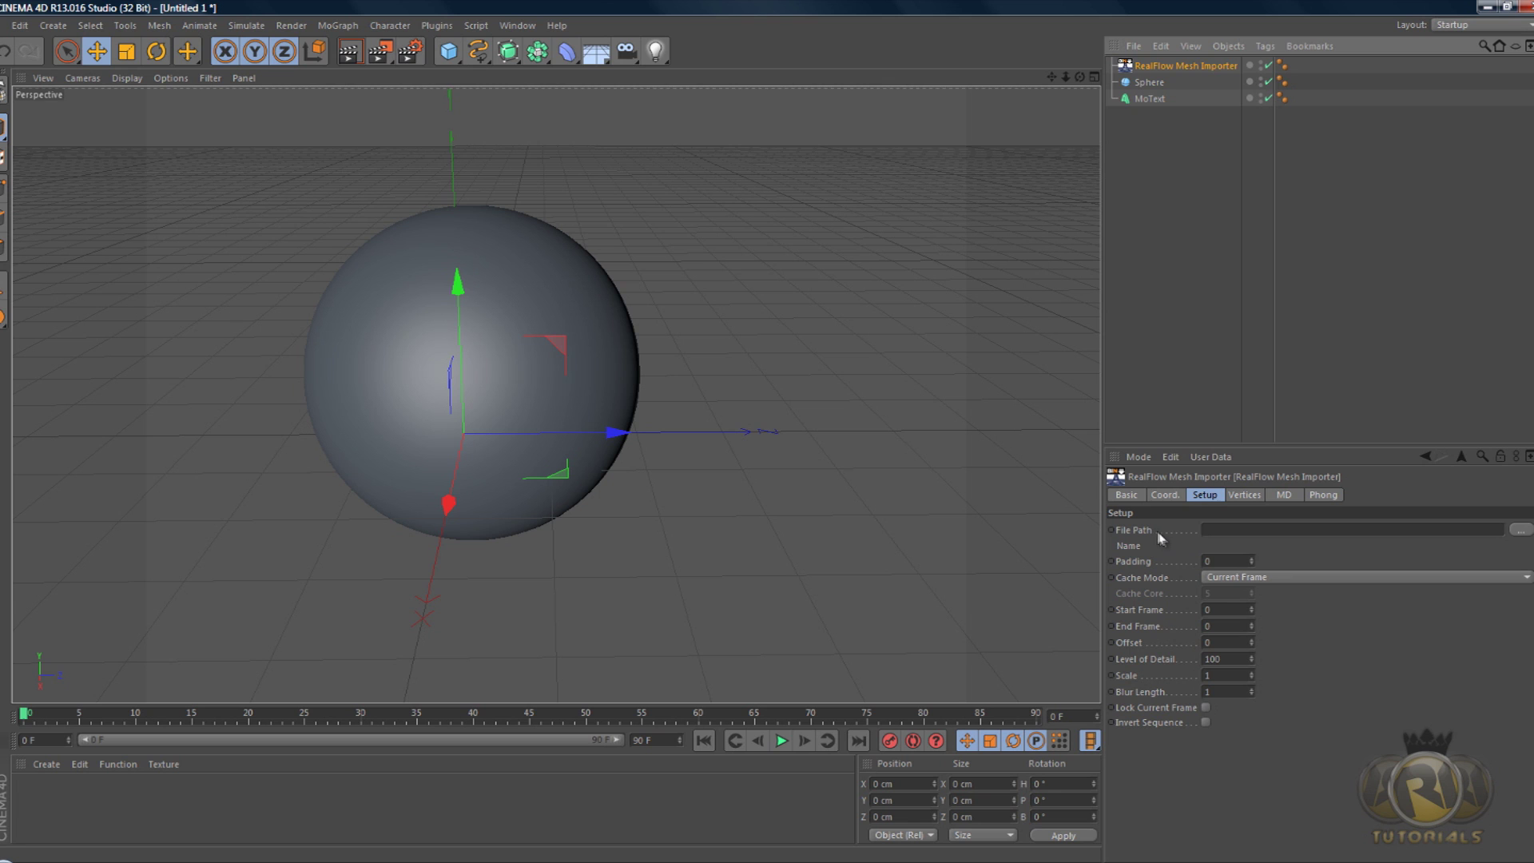
# - Load ParticleMesh_RK01_00002.bin from the meshes folder of the invisible shield project into the mesh importer
pyautogui.click(1521, 529)
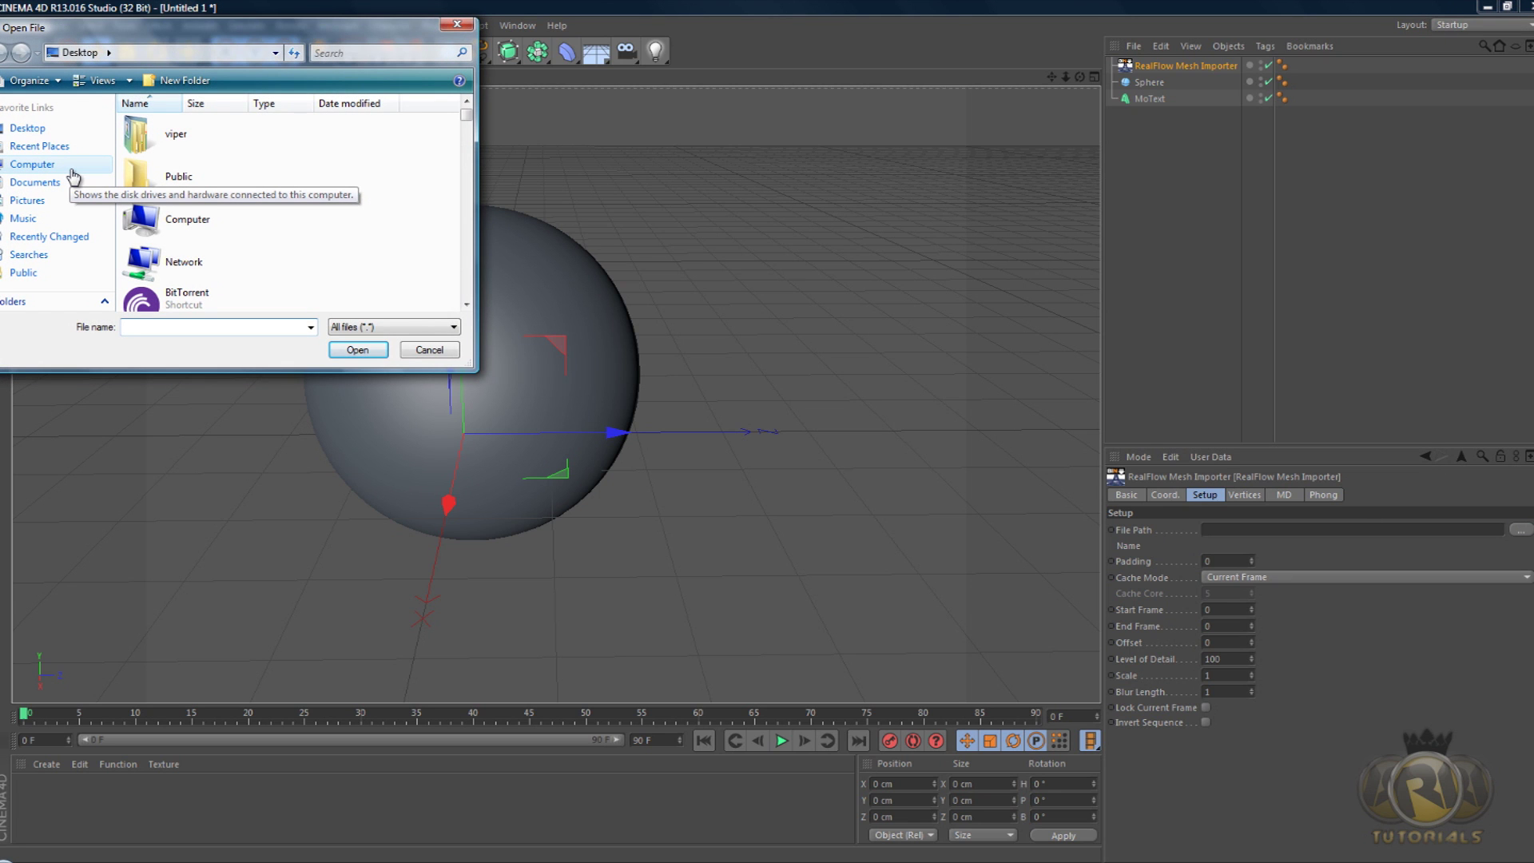
pyautogui.click(32, 164)
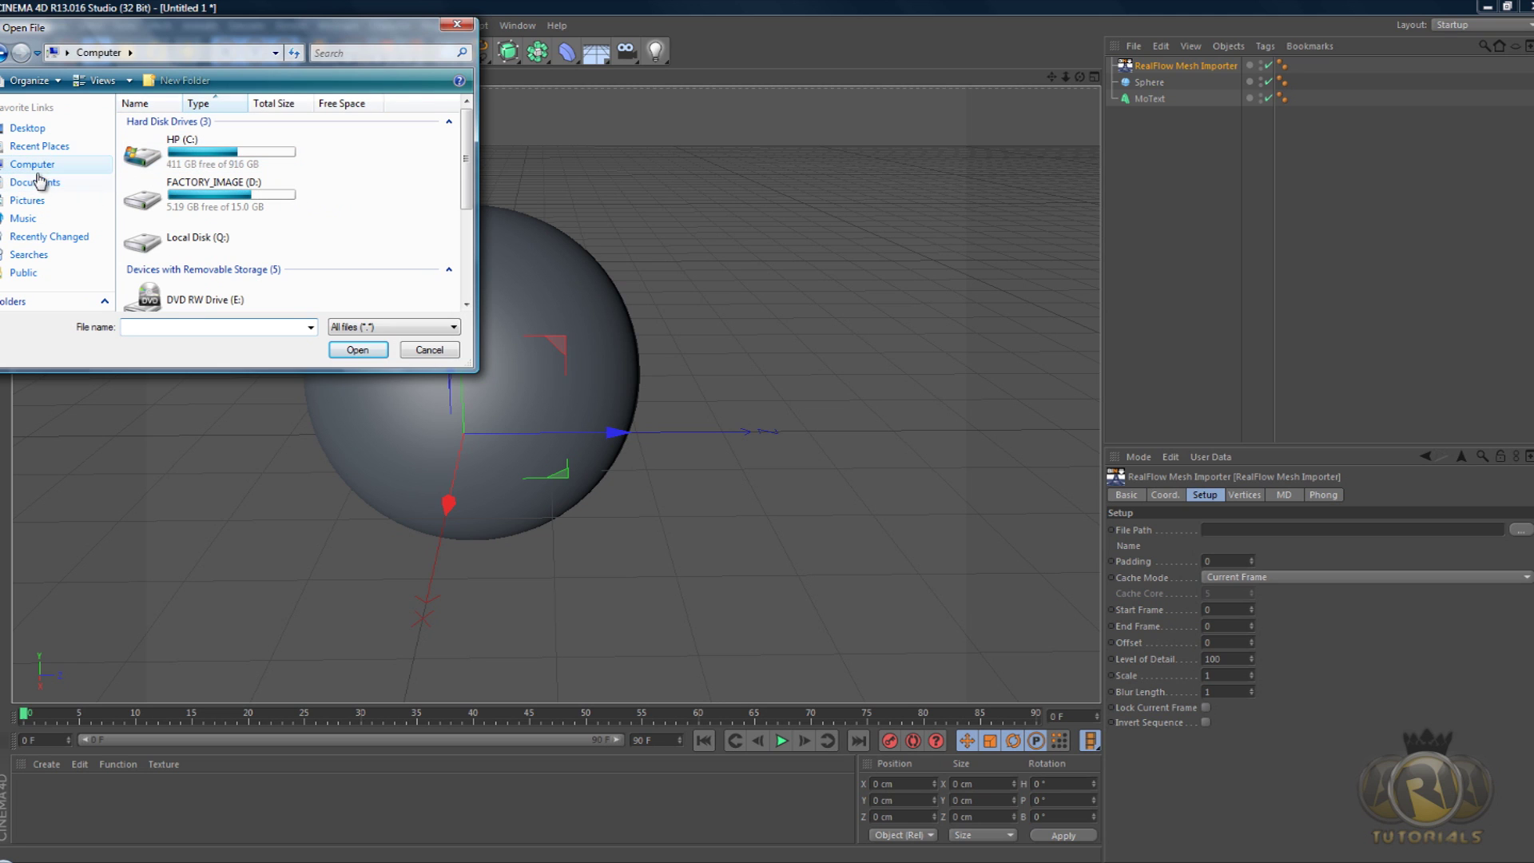
pyautogui.doubleClick(192, 152)
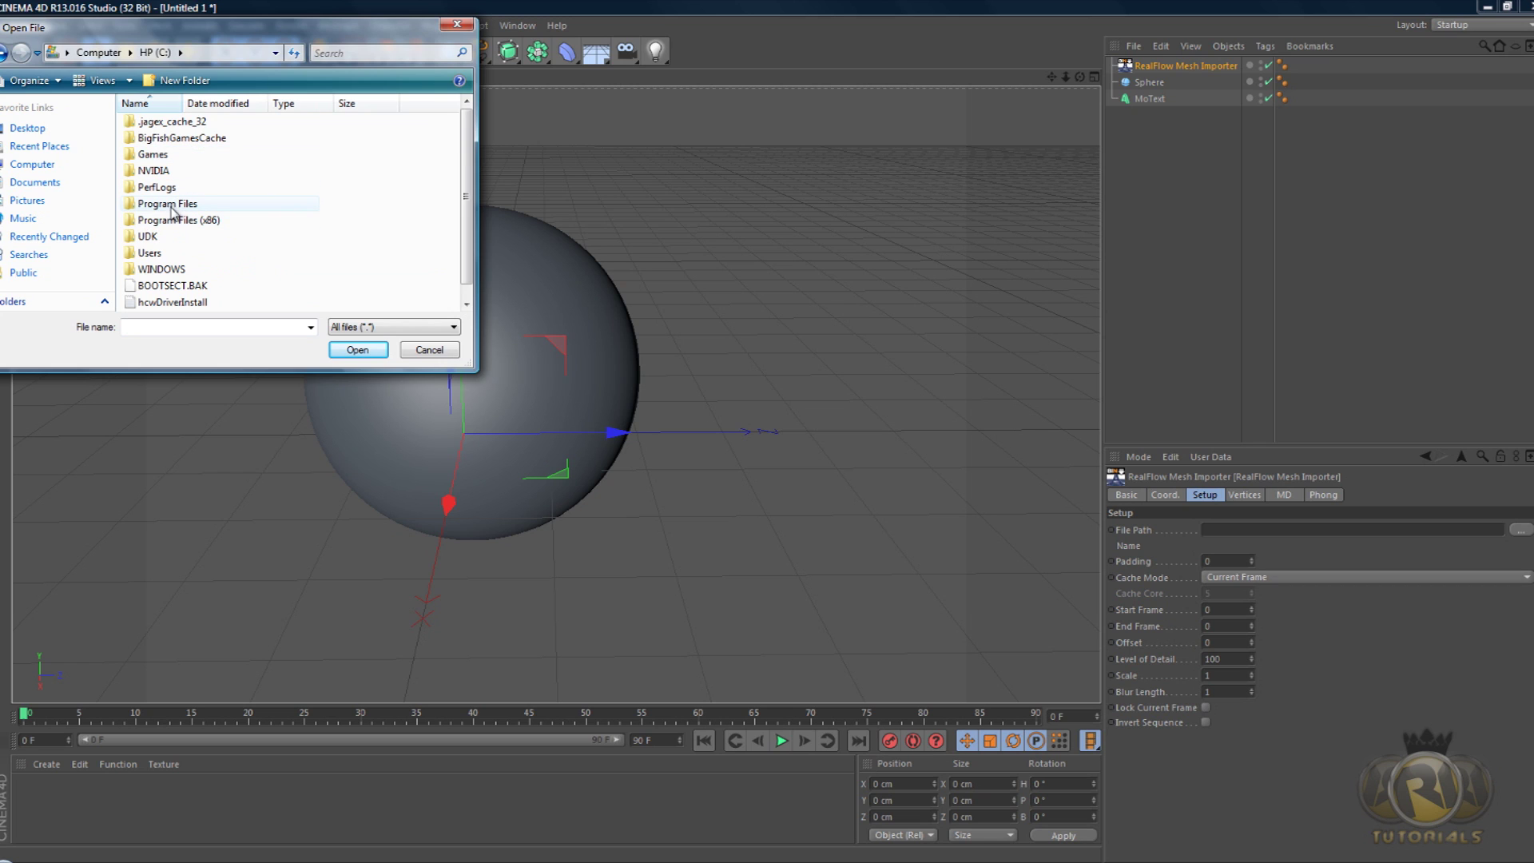
pyautogui.doubleClick(152, 254)
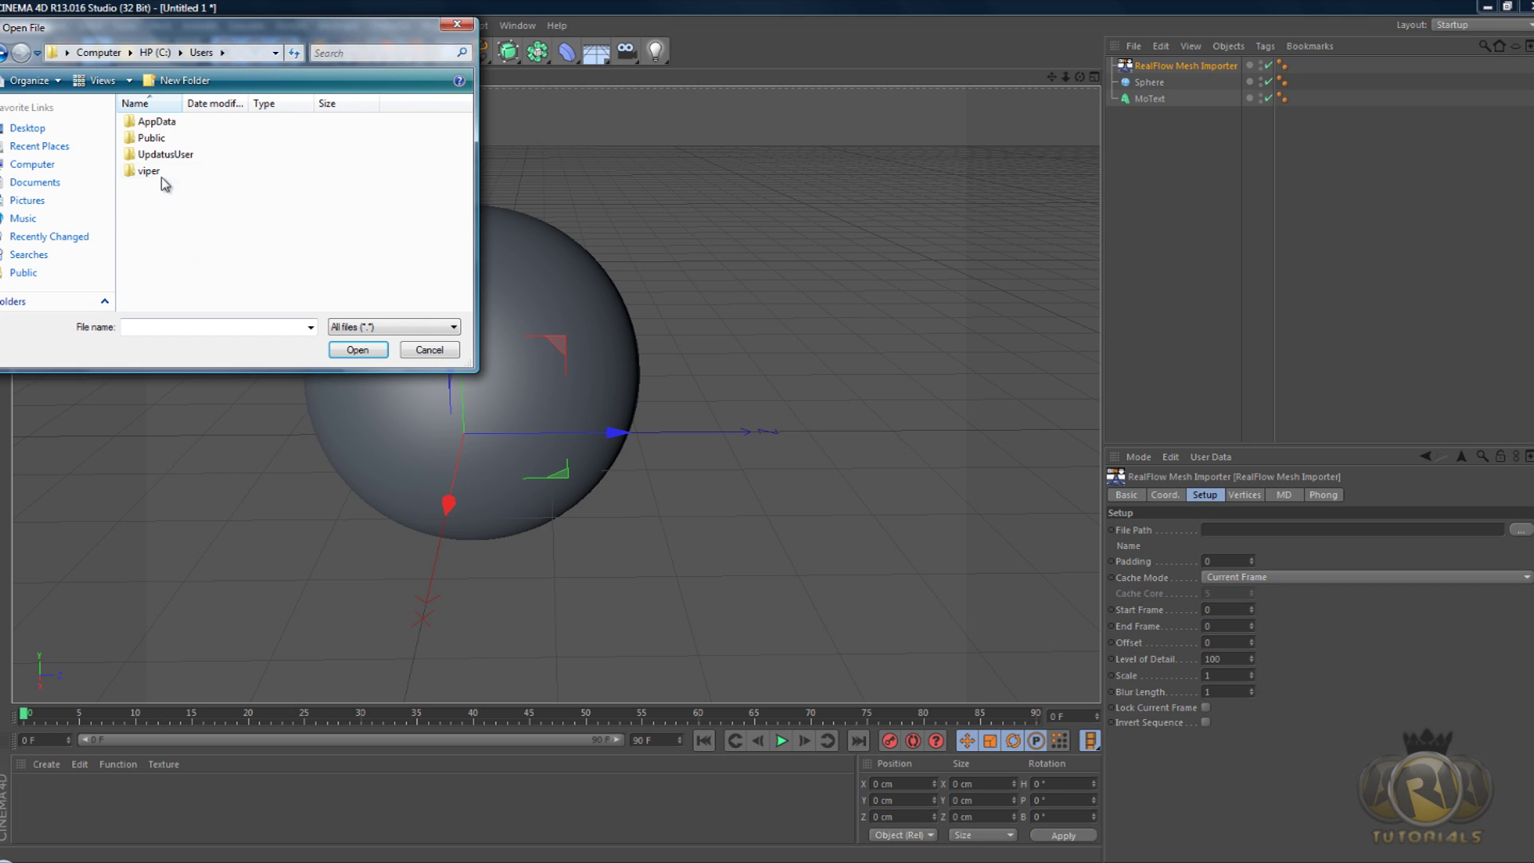
pyautogui.doubleClick(162, 173)
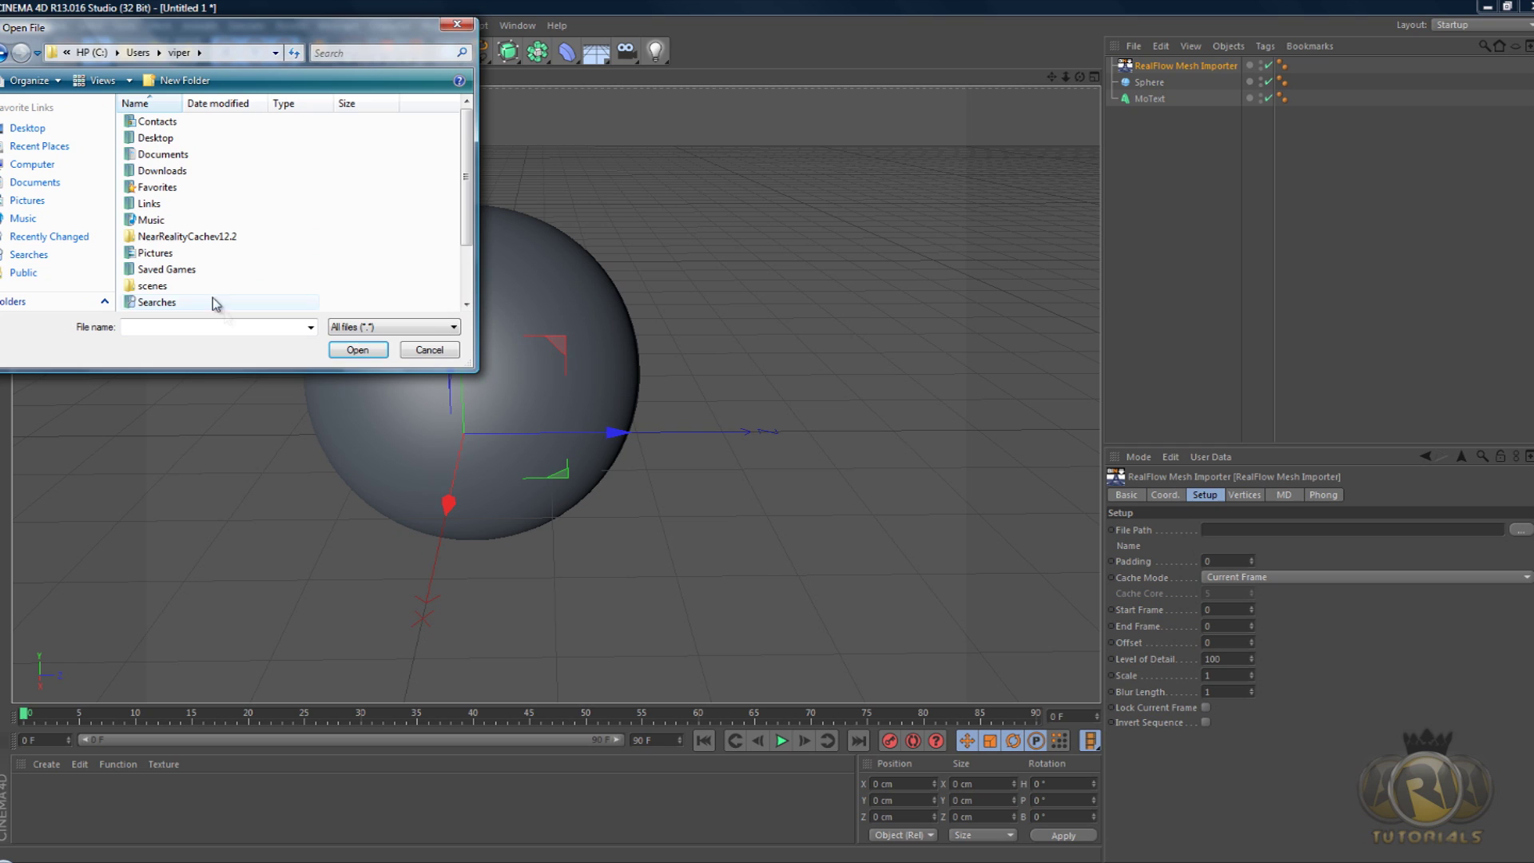
pyautogui.doubleClick(177, 288)
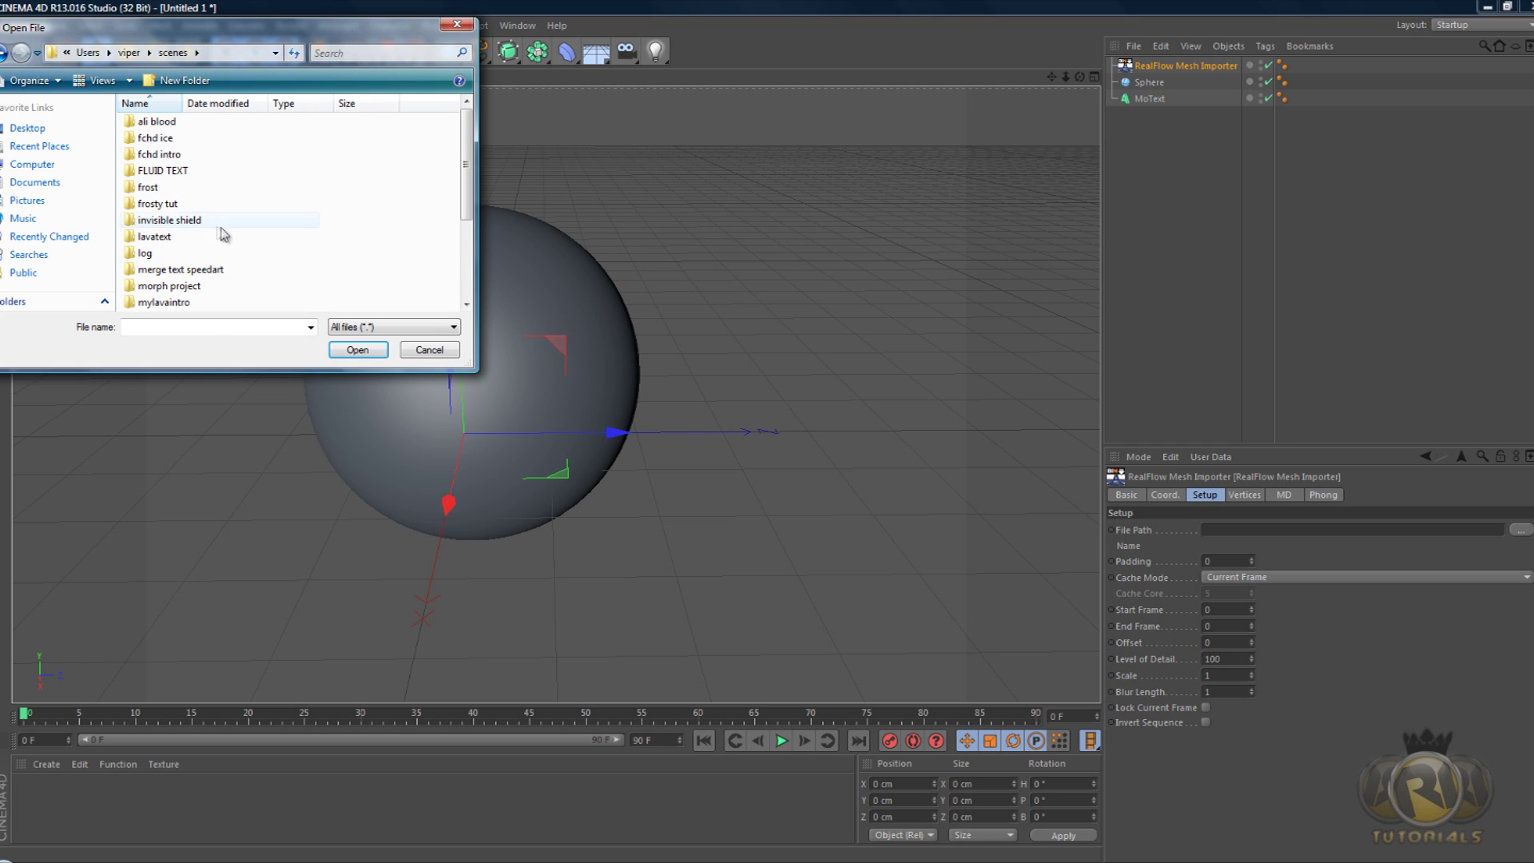
pyautogui.doubleClick(167, 222)
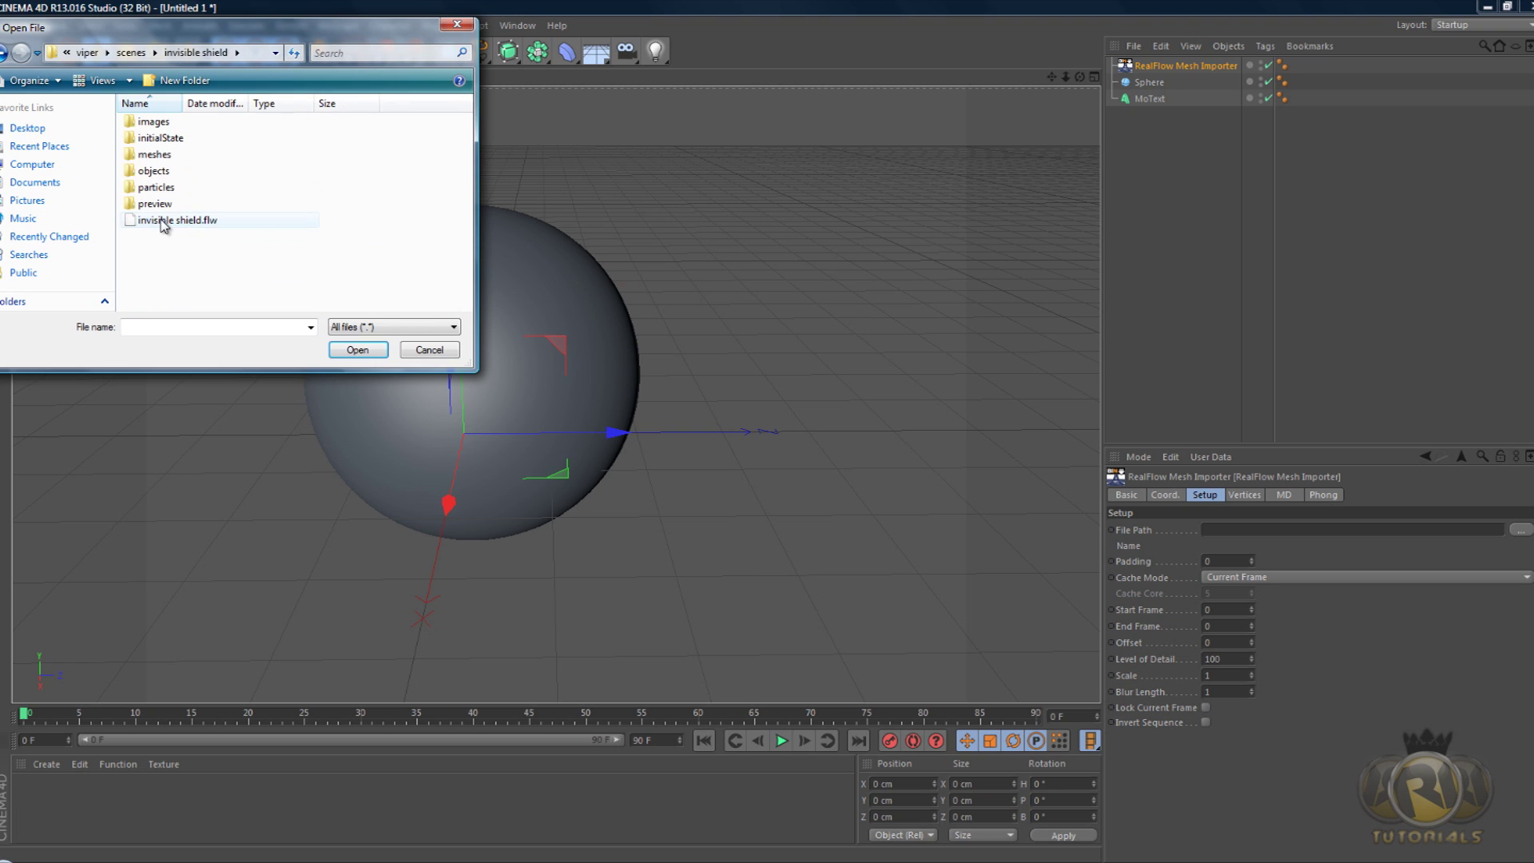
pyautogui.doubleClick(159, 157)
pyautogui.click(249, 139)
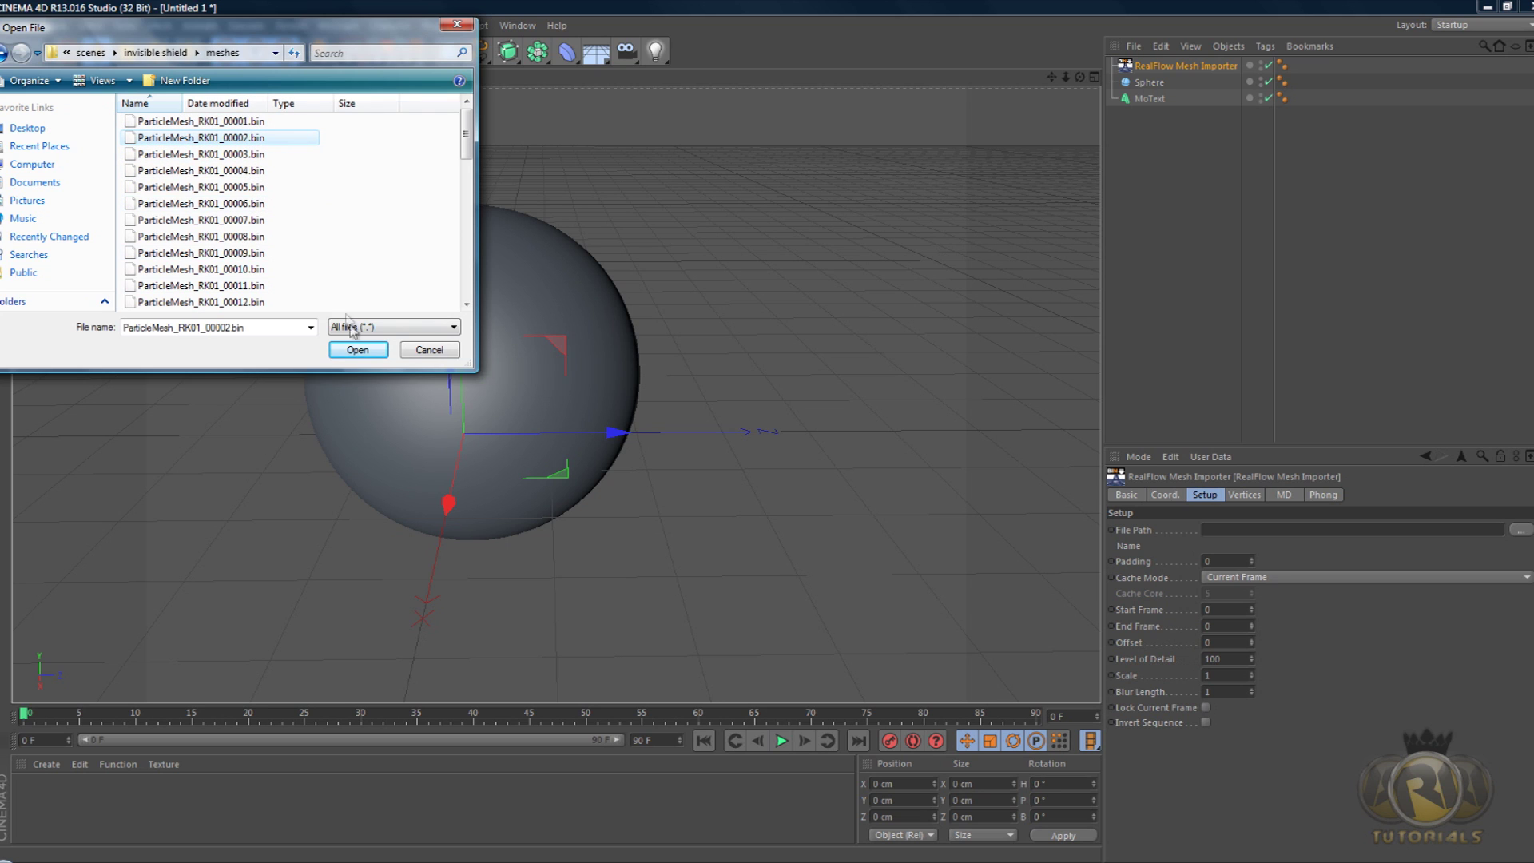
pyautogui.click(357, 351)
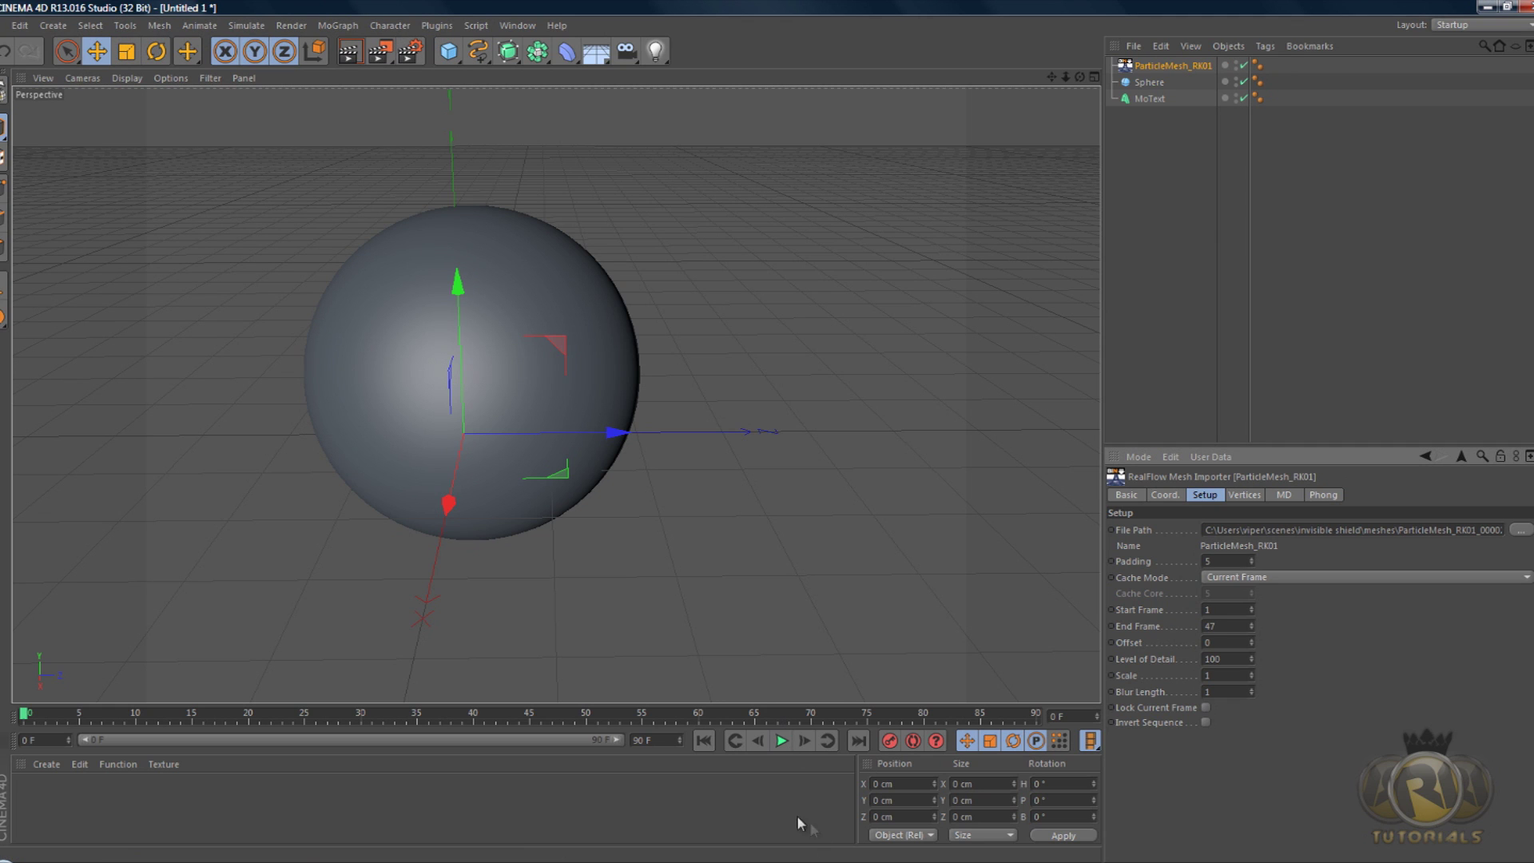
# - Play the animation of the imported fluid mesh and view it beside the sphere
pyautogui.click(782, 741)
pyautogui.click(781, 741)
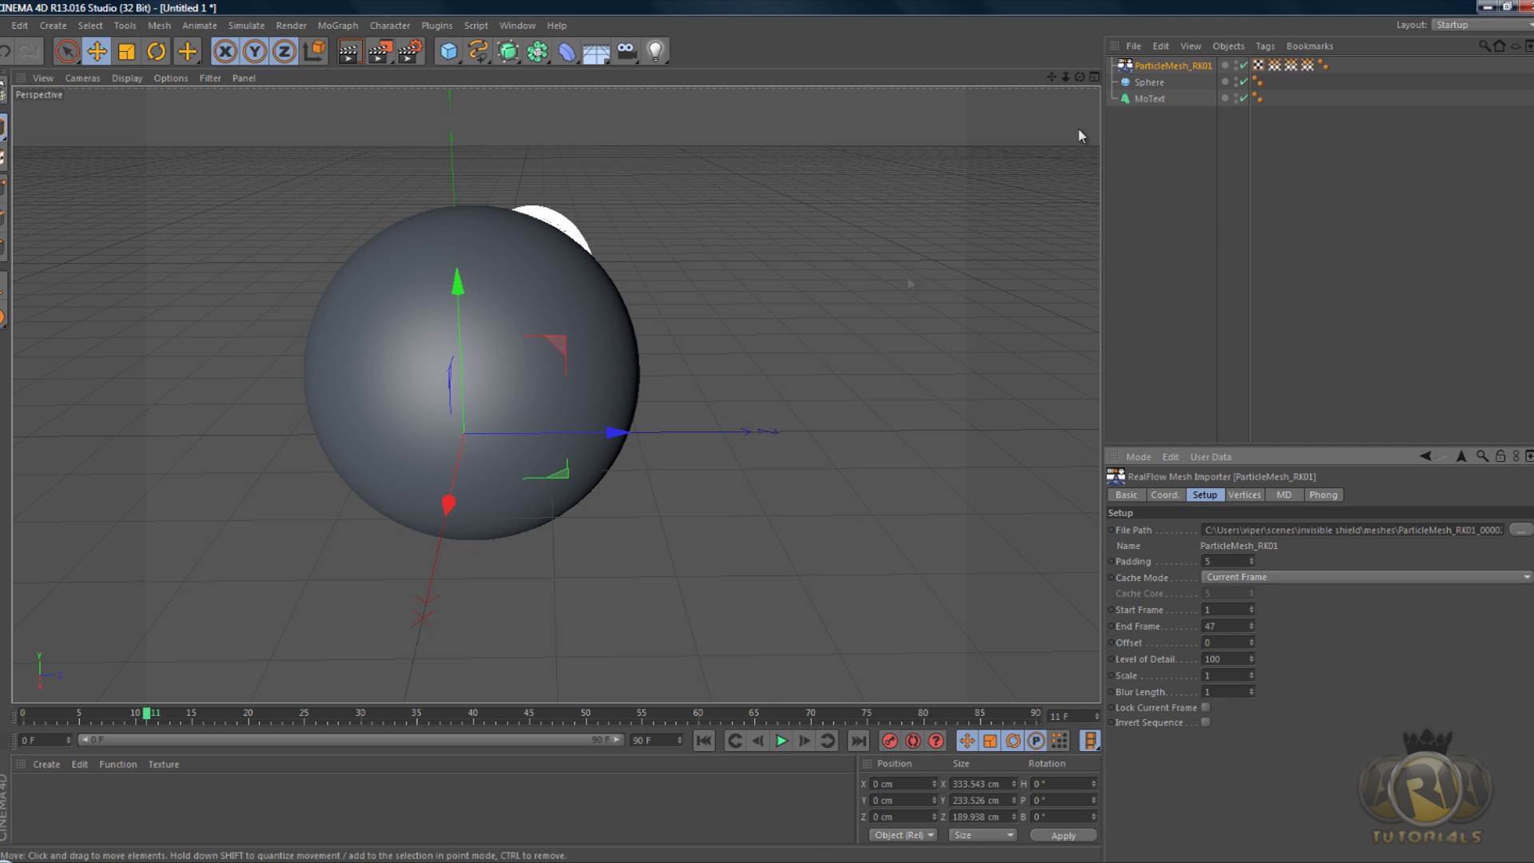
pyautogui.moveTo(1079, 78); pyautogui.dragTo(764, 438)
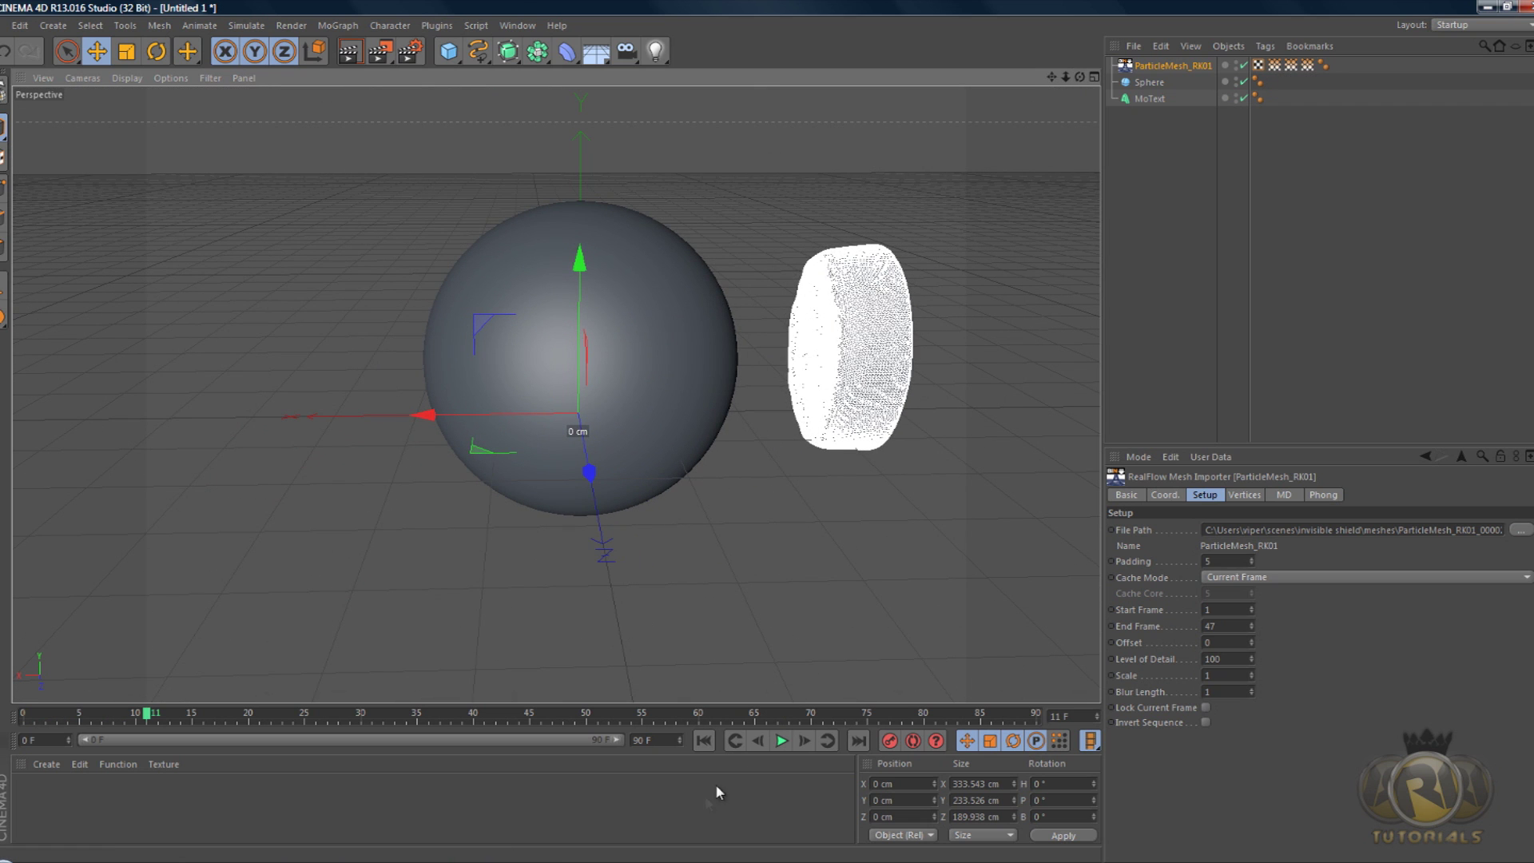
pyautogui.click(782, 741)
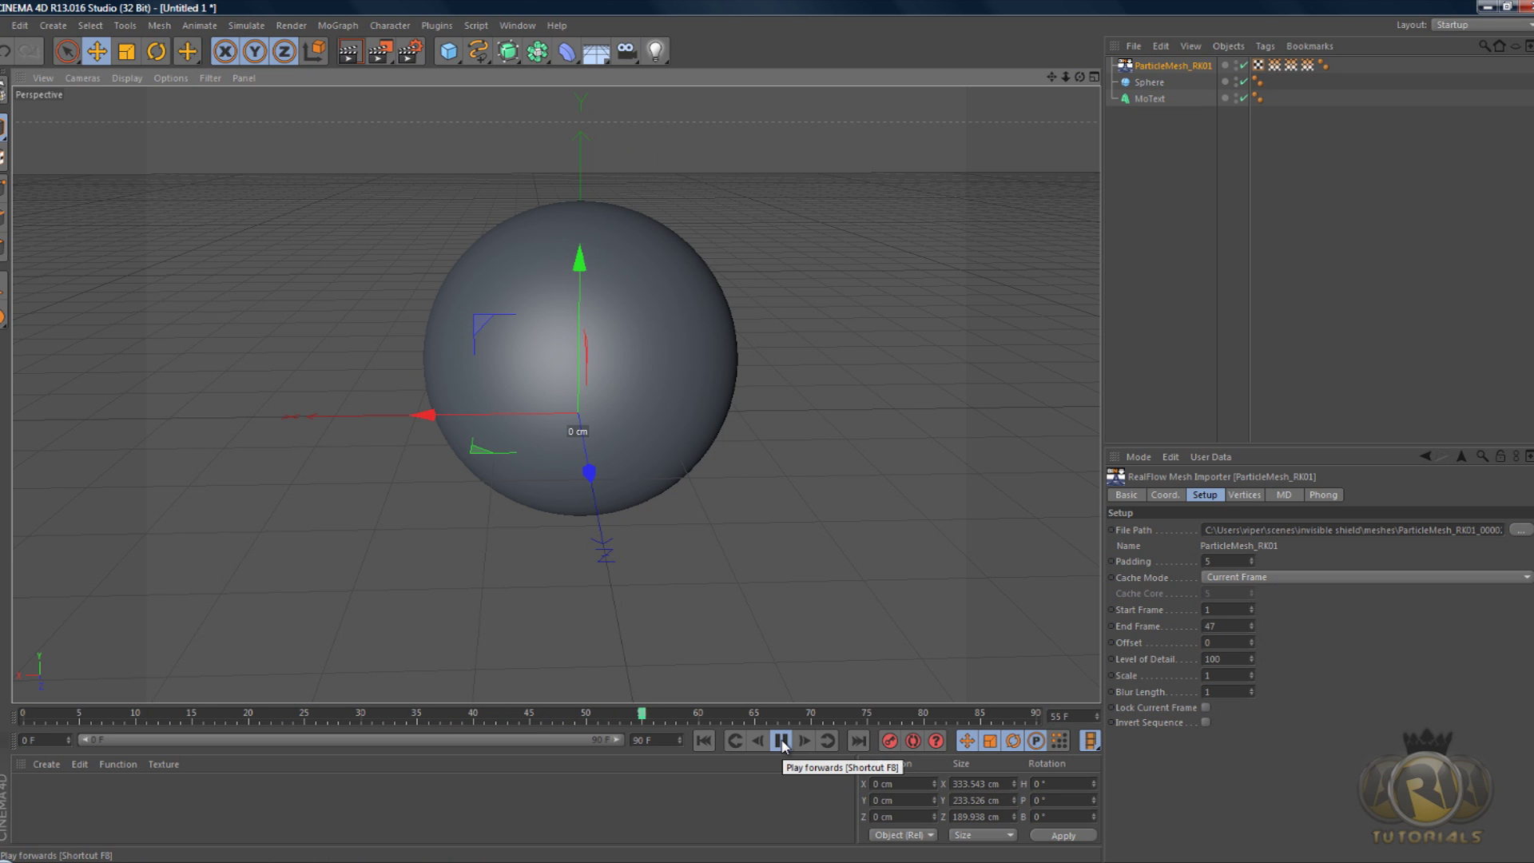
# - Stop the playback, move the timeline to frame 47 and deselect the fluid mesh
pyautogui.click(781, 741)
pyautogui.moveTo(698, 714); pyautogui.dragTo(555, 716)
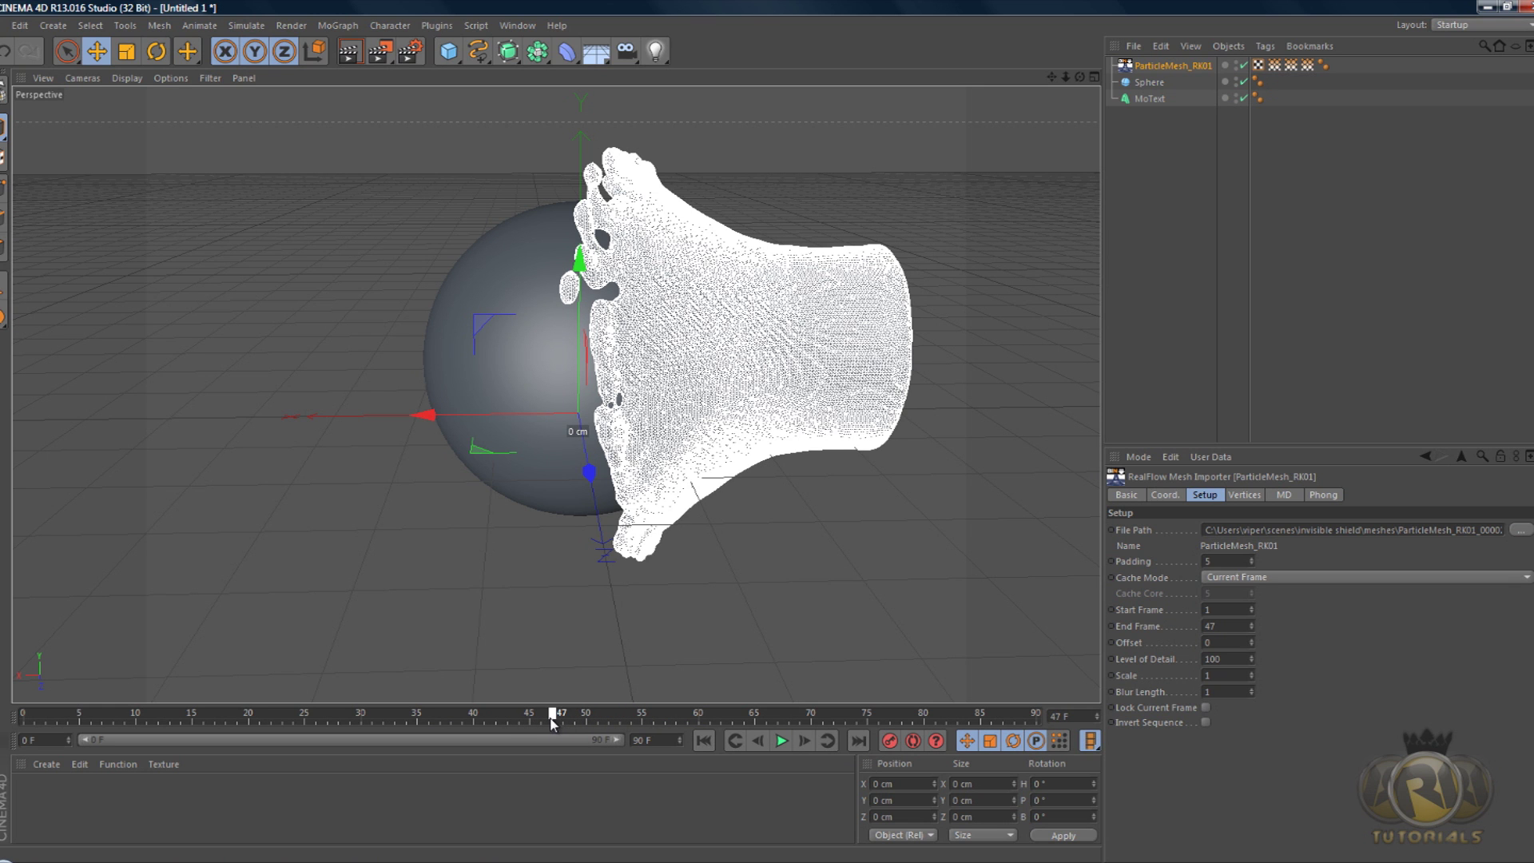
pyautogui.click(765, 556)
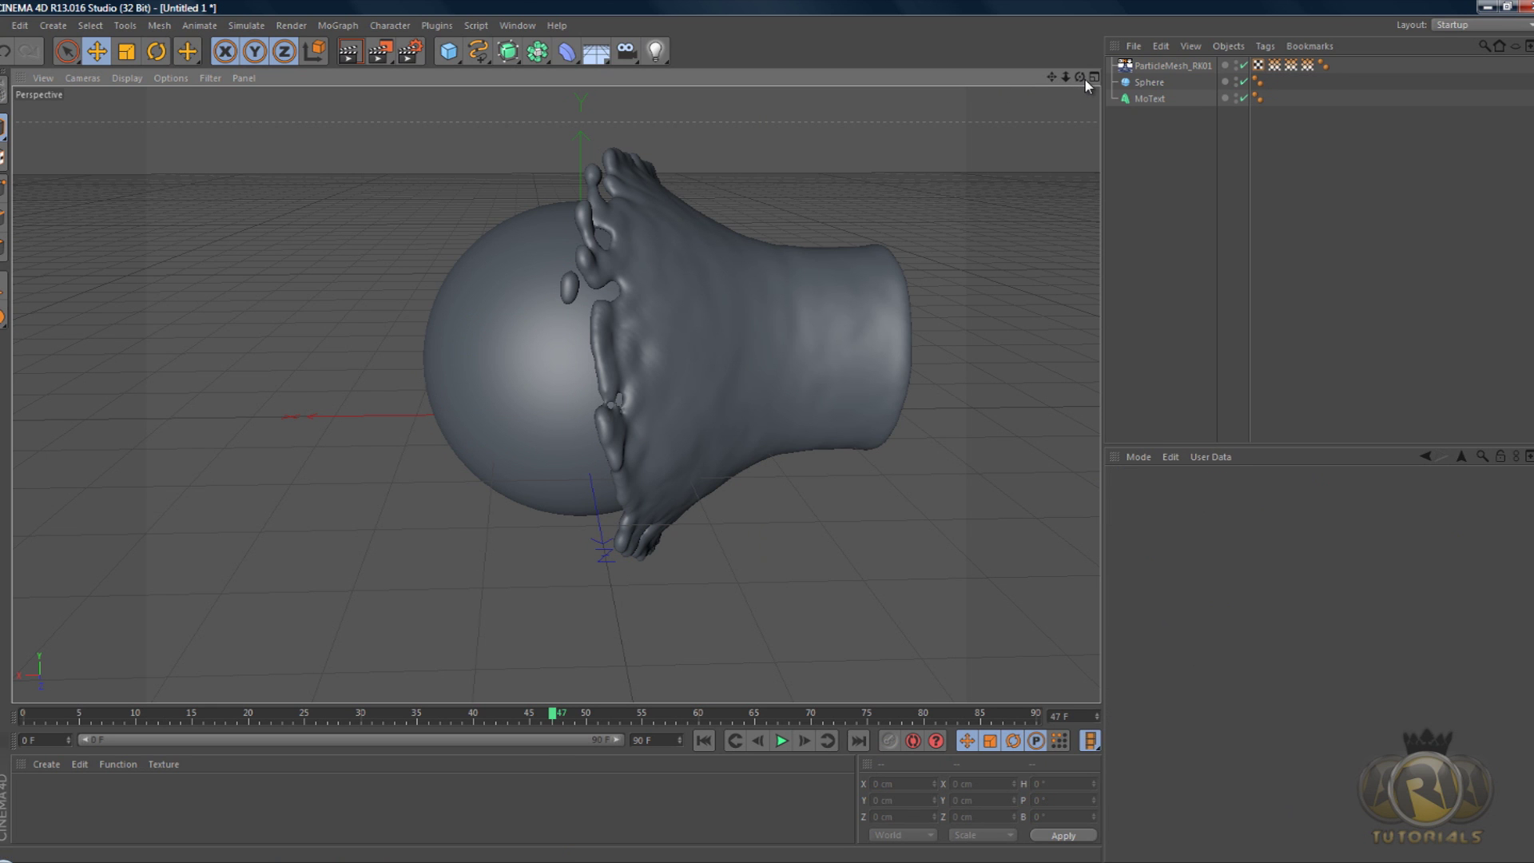
# - Delete the sphere from the scene and view the fluid mesh with the RI text from the front
pyautogui.moveTo(1082, 75); pyautogui.dragTo(519, 284)
pyautogui.click(507, 288)
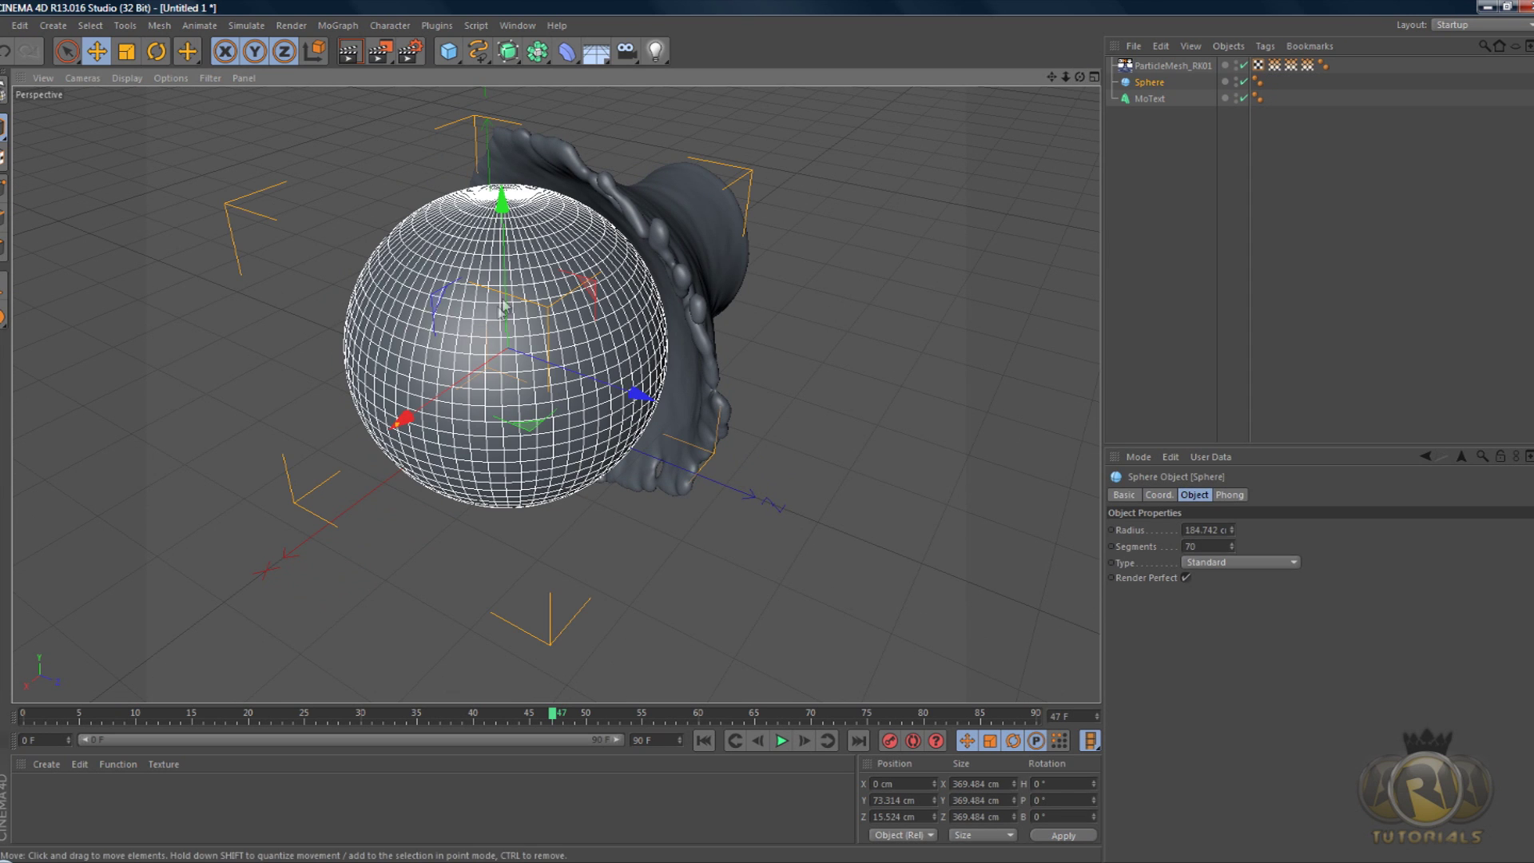
pyautogui.press('Delete')
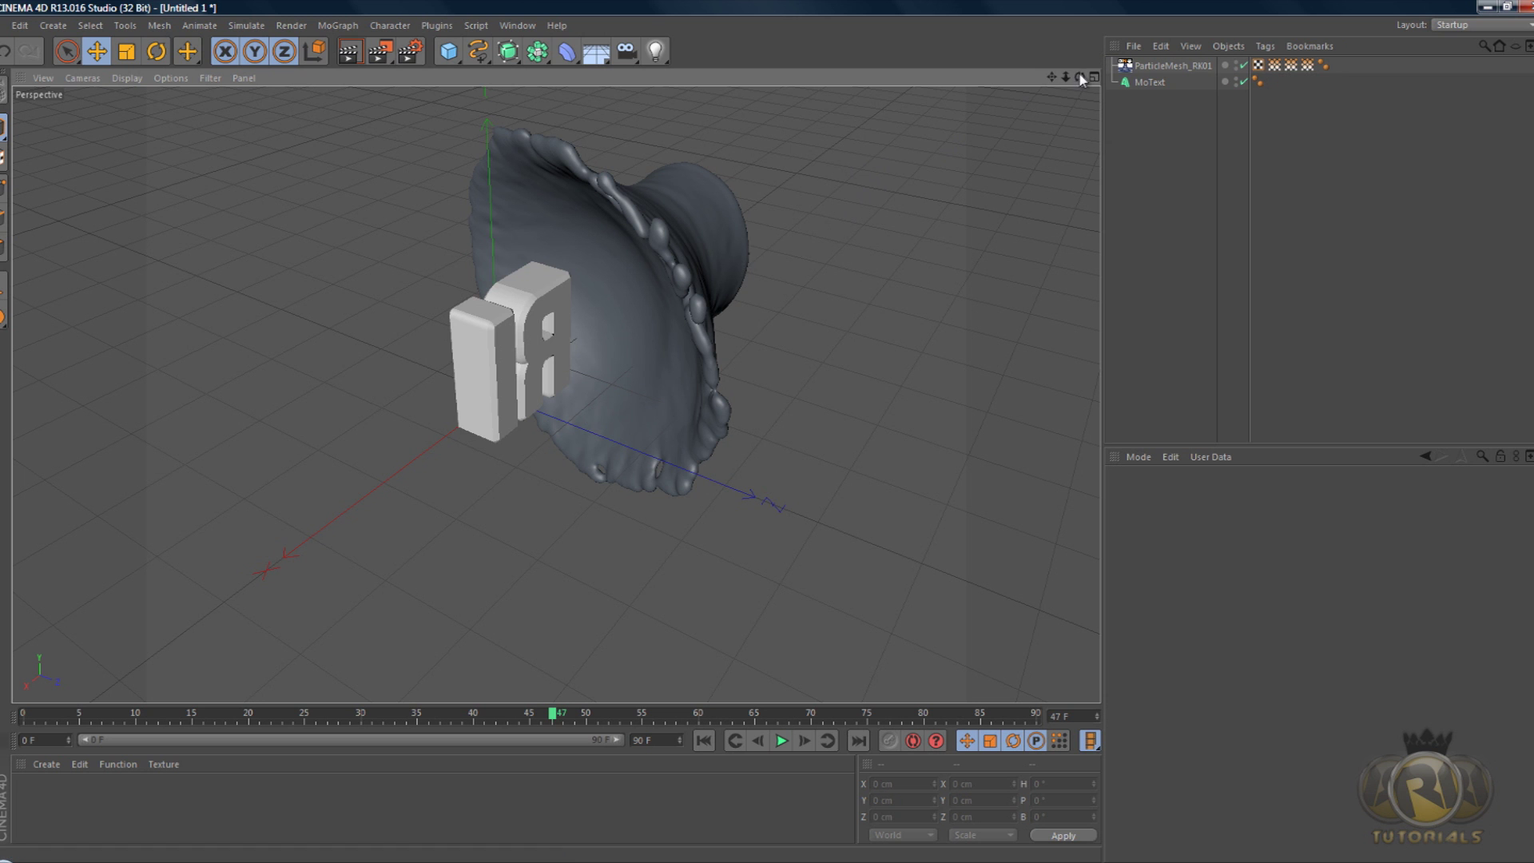
pyautogui.moveTo(1080, 76); pyautogui.dragTo(767, 432)
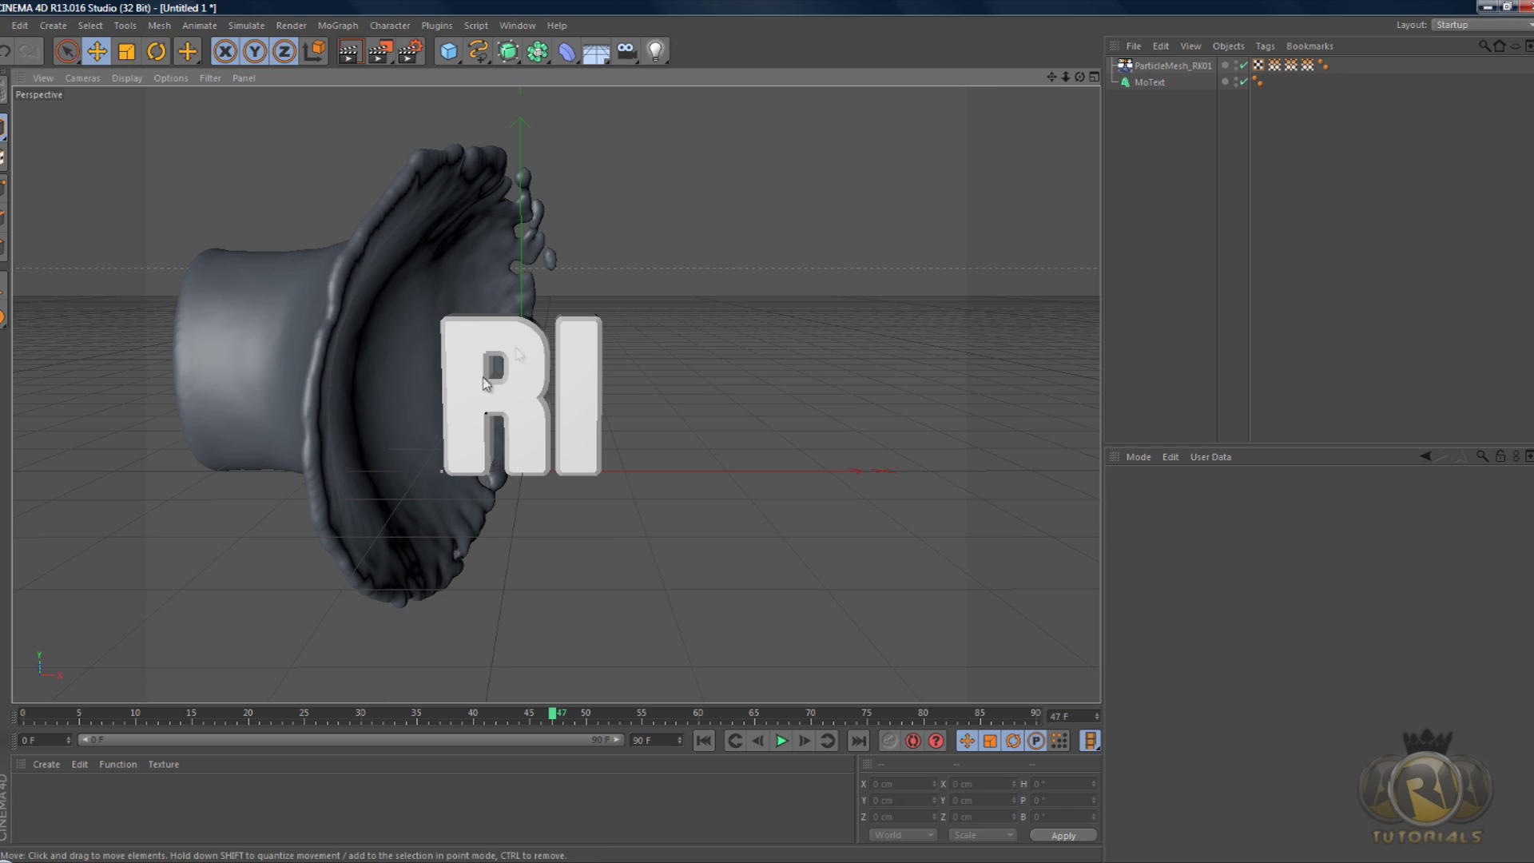
# - Create a new material and enable its Reflection channel with a Fresnel texture
pyautogui.doubleClick(99, 798)
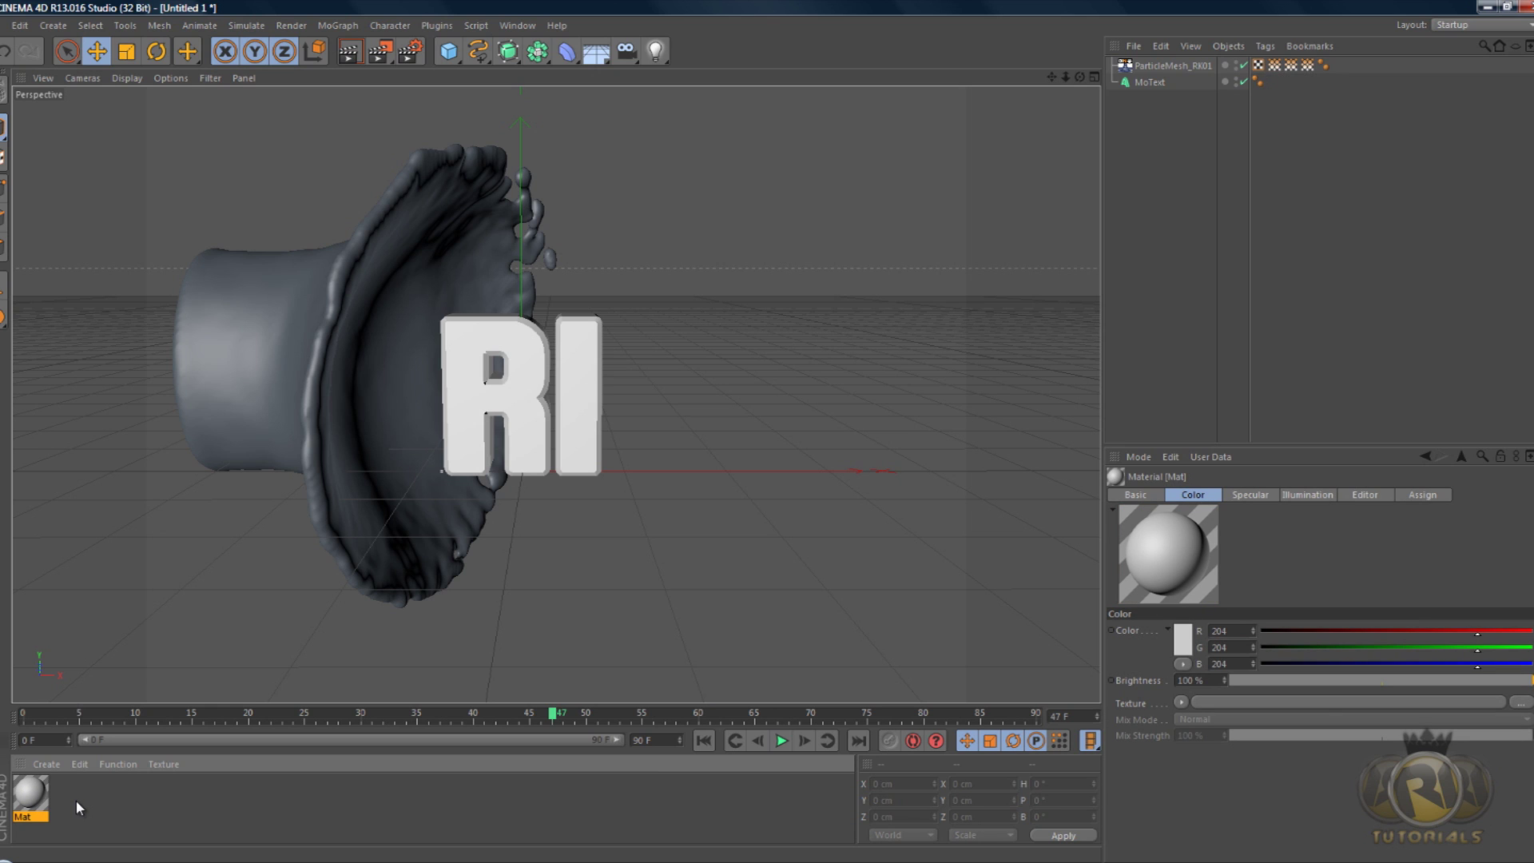
pyautogui.doubleClick(32, 801)
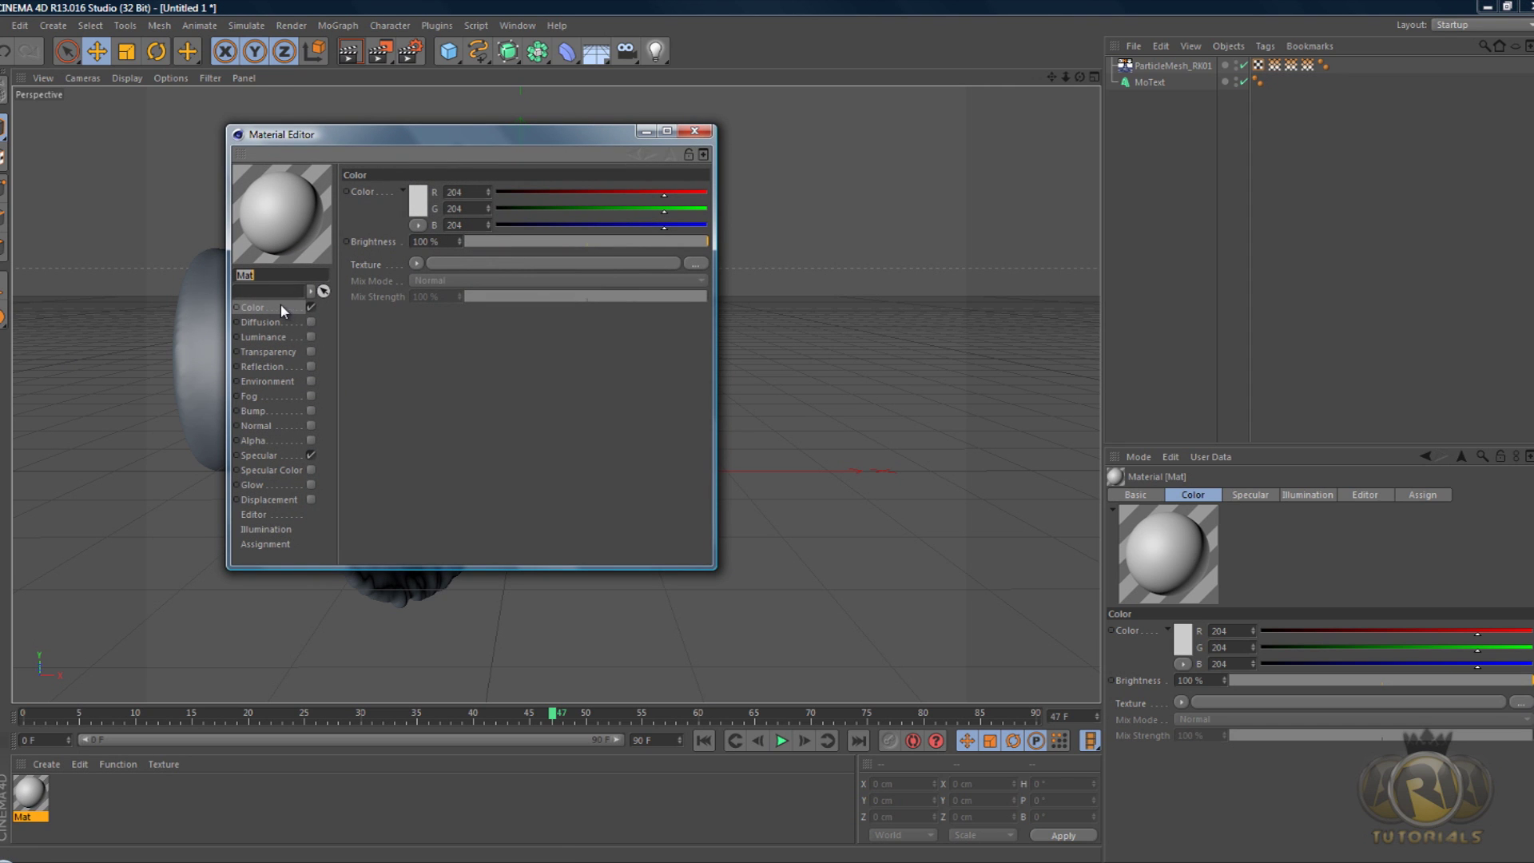
pyautogui.click(311, 367)
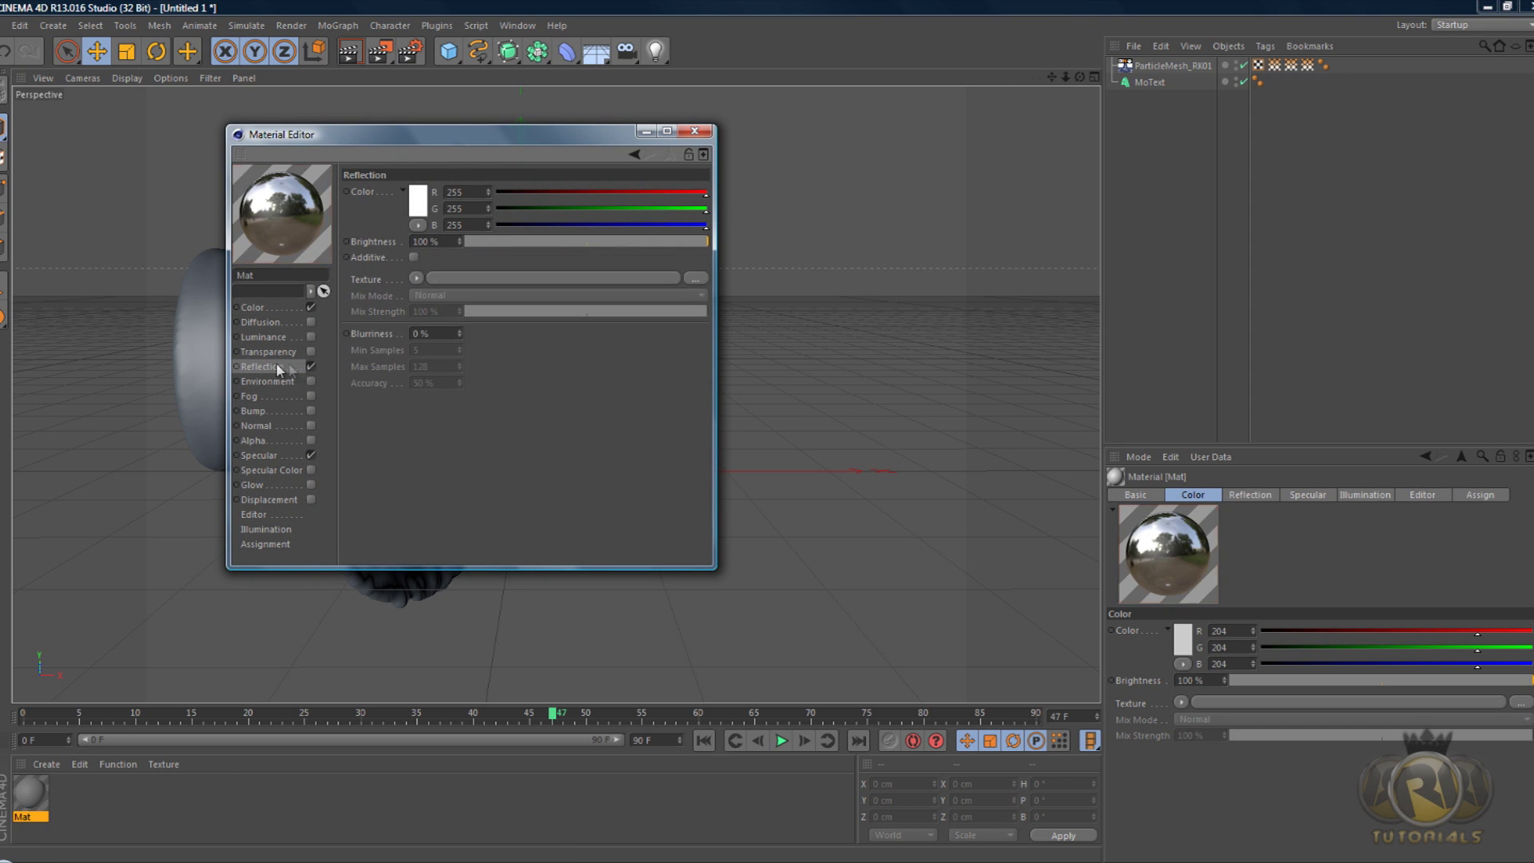
pyautogui.click(416, 278)
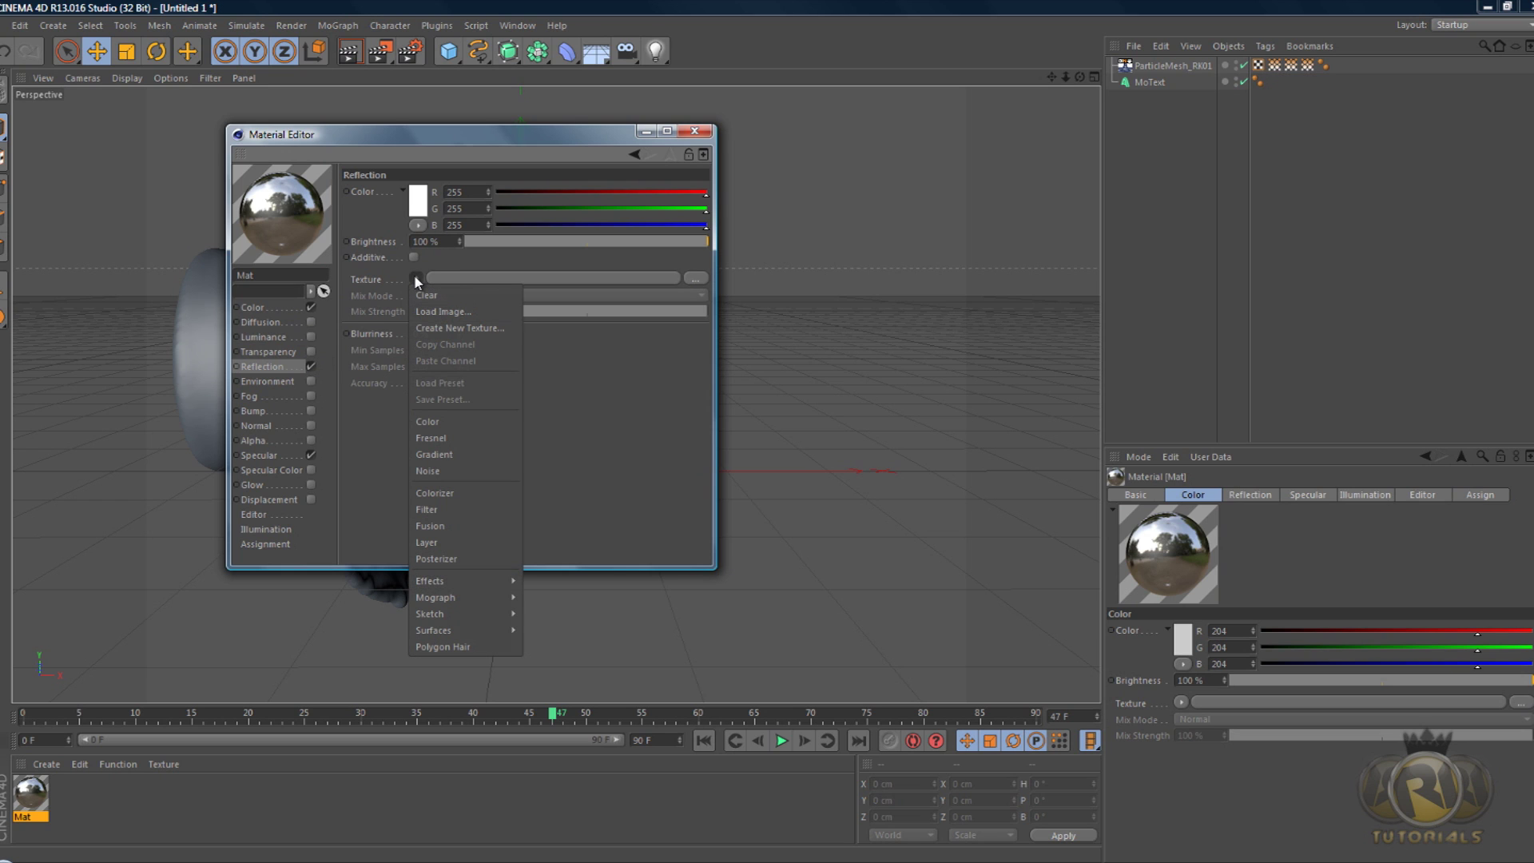
pyautogui.click(453, 442)
pyautogui.click(694, 130)
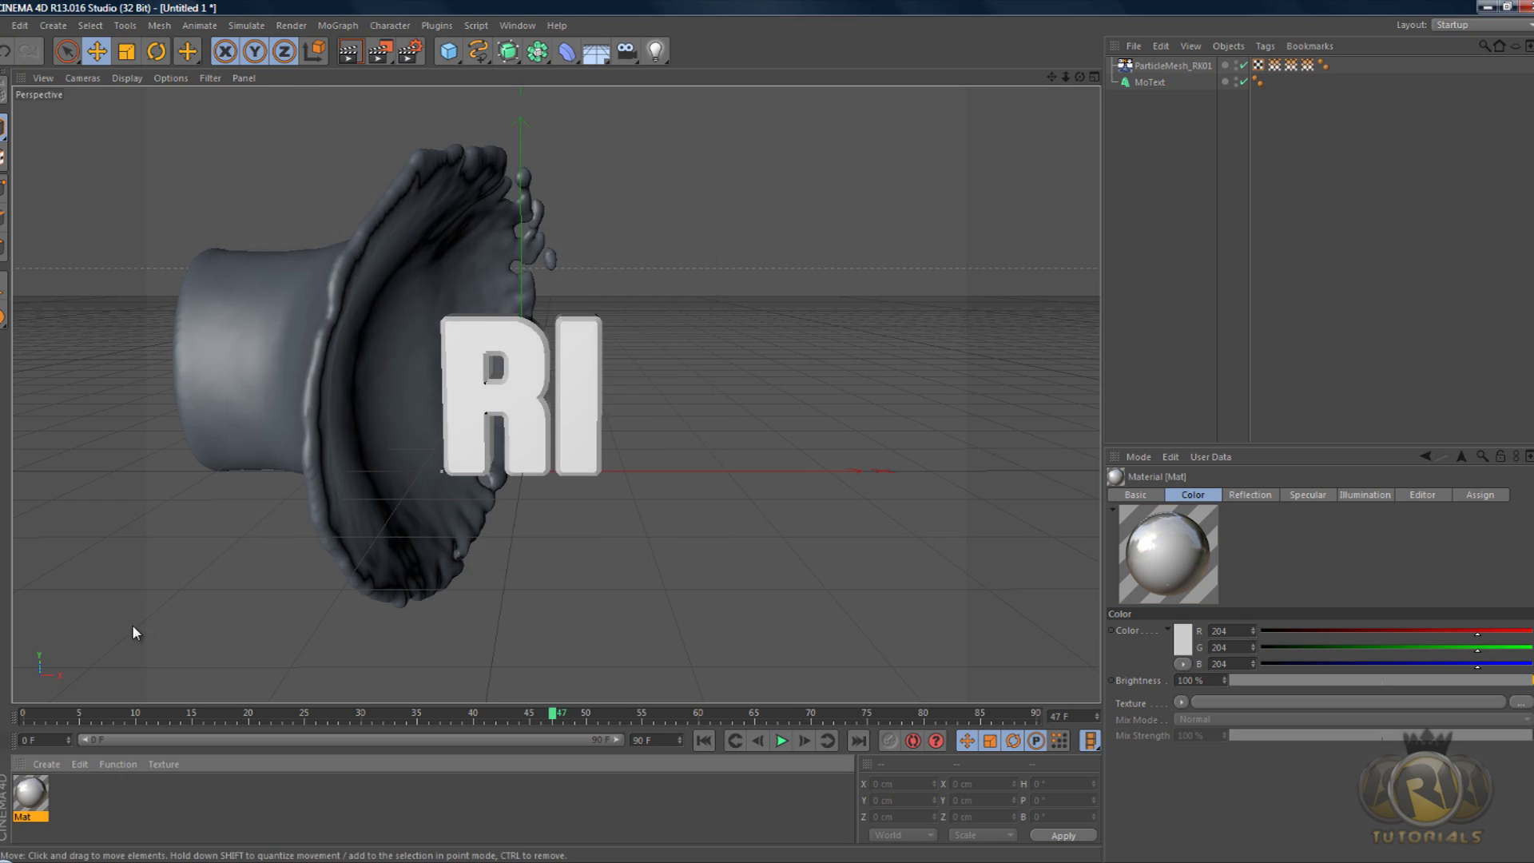
# - Apply the reflective material to the fluid mesh and render the perspective view as a preview
pyautogui.moveTo(48, 821); pyautogui.dragTo(262, 352)
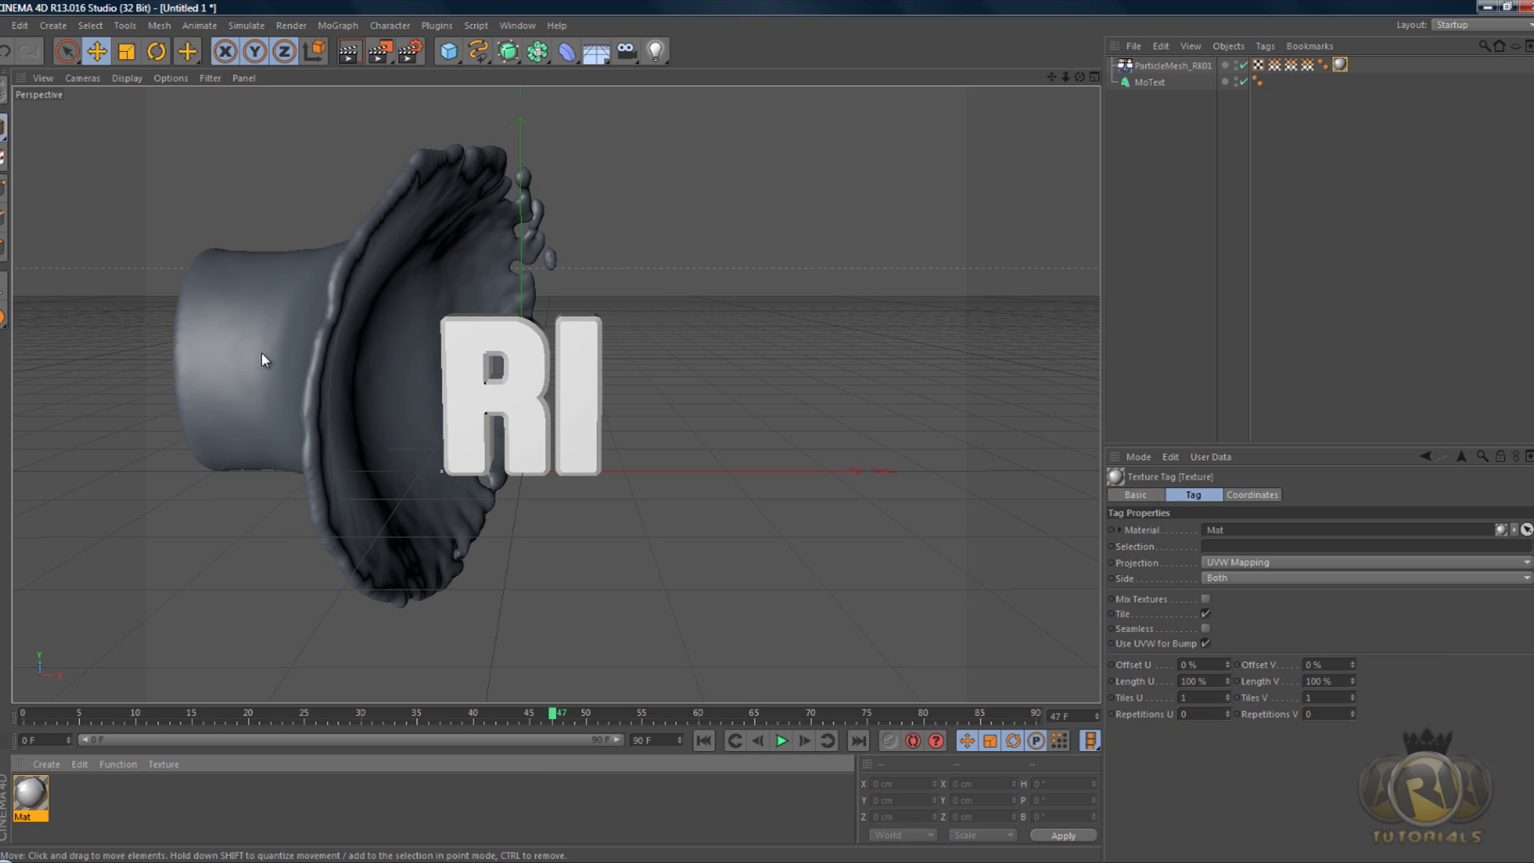
pyautogui.click(349, 51)
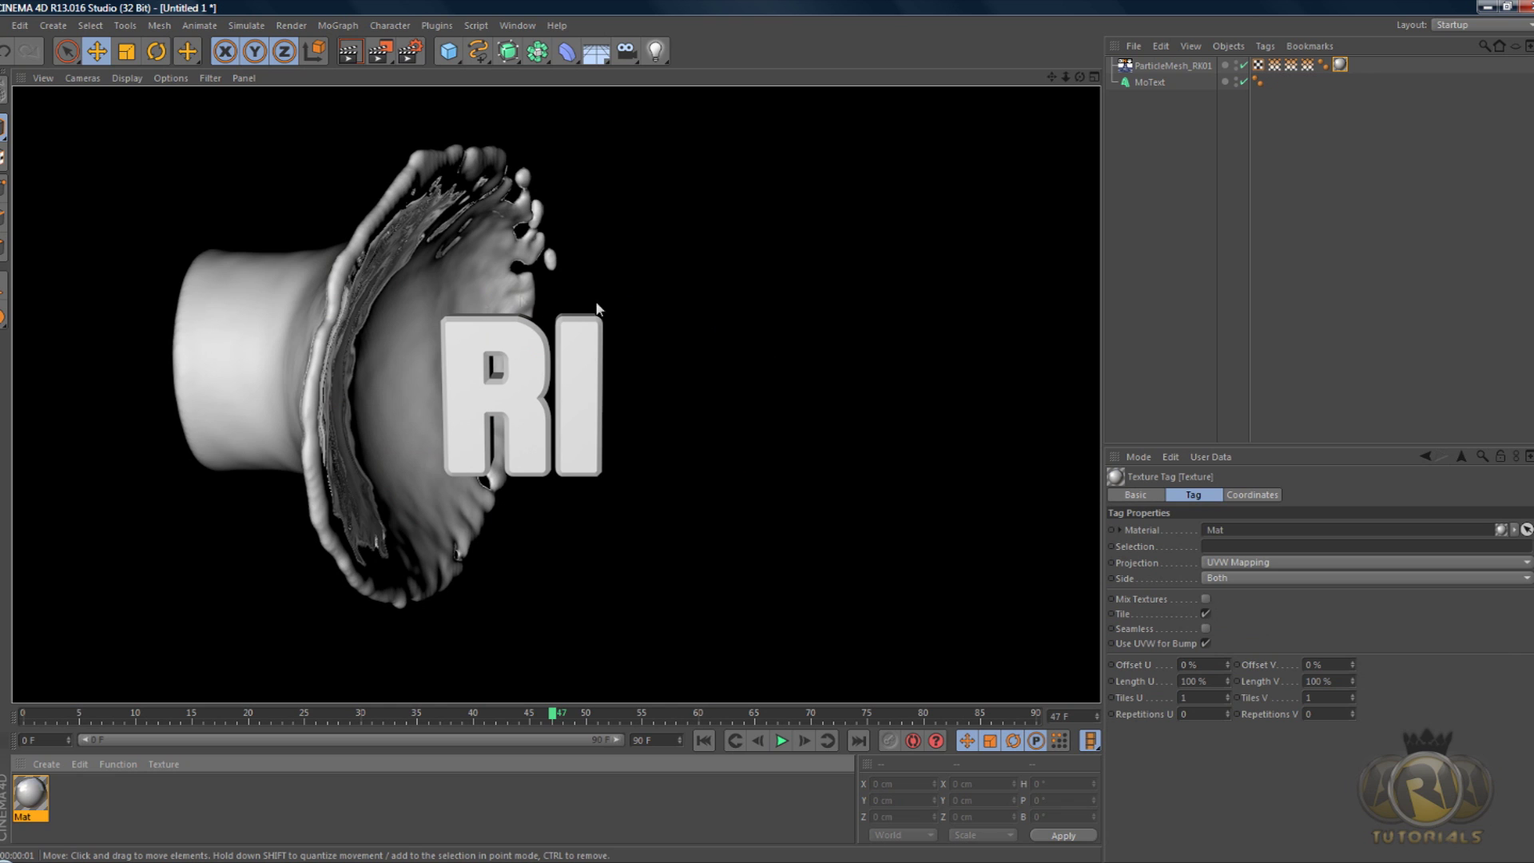
pyautogui.click(659, 391)
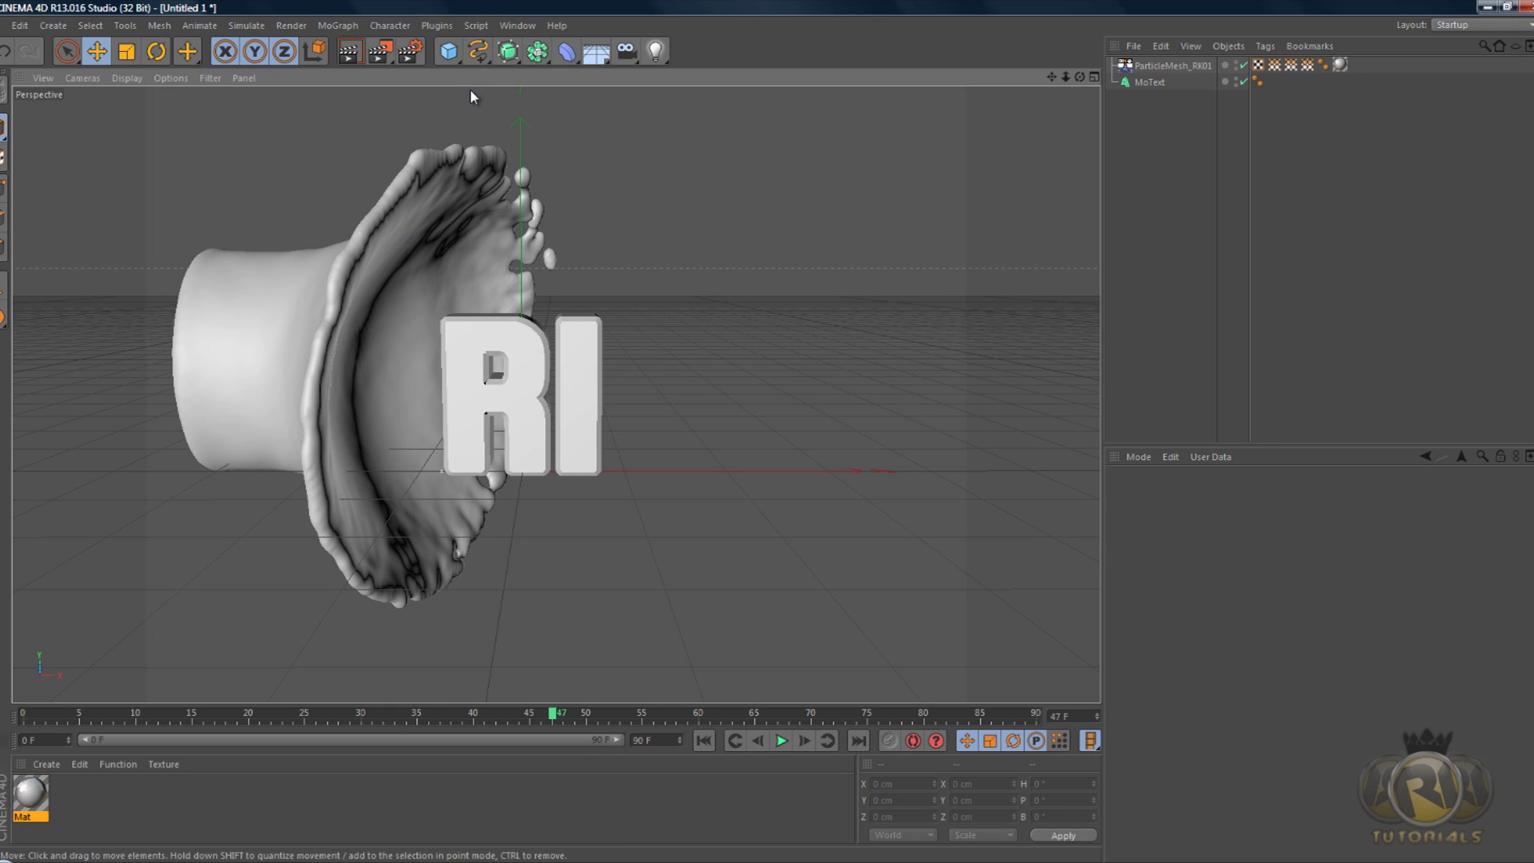
# - Add a plane and raise it above the fluid mesh to a Y position of about 382 cm
pyautogui.click(448, 51)
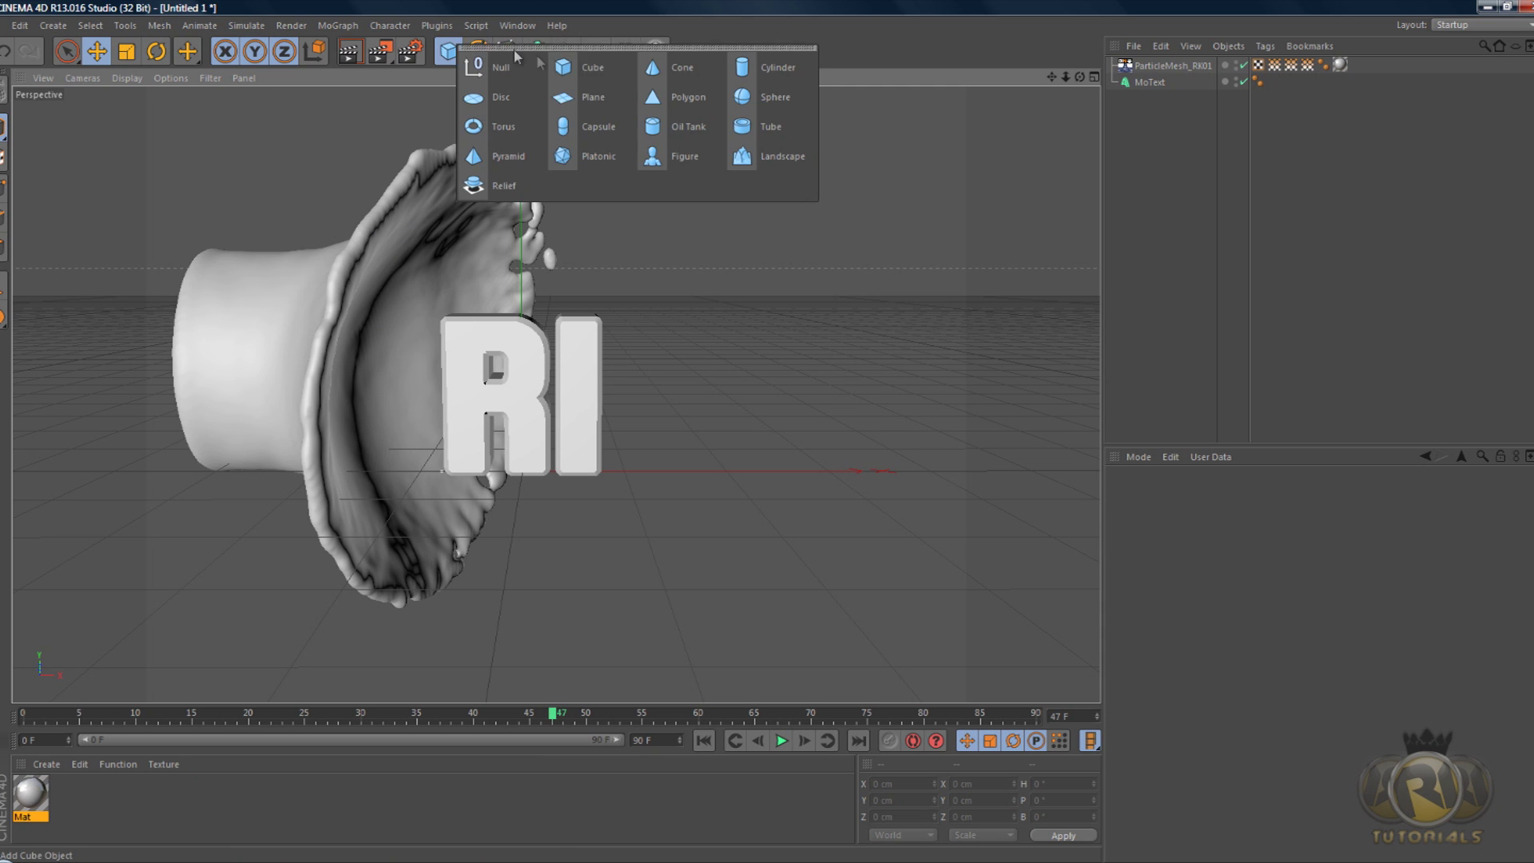
pyautogui.click(599, 96)
pyautogui.moveTo(520, 314); pyautogui.dragTo(767, 435)
pyautogui.scroll(-1, 602, 242)
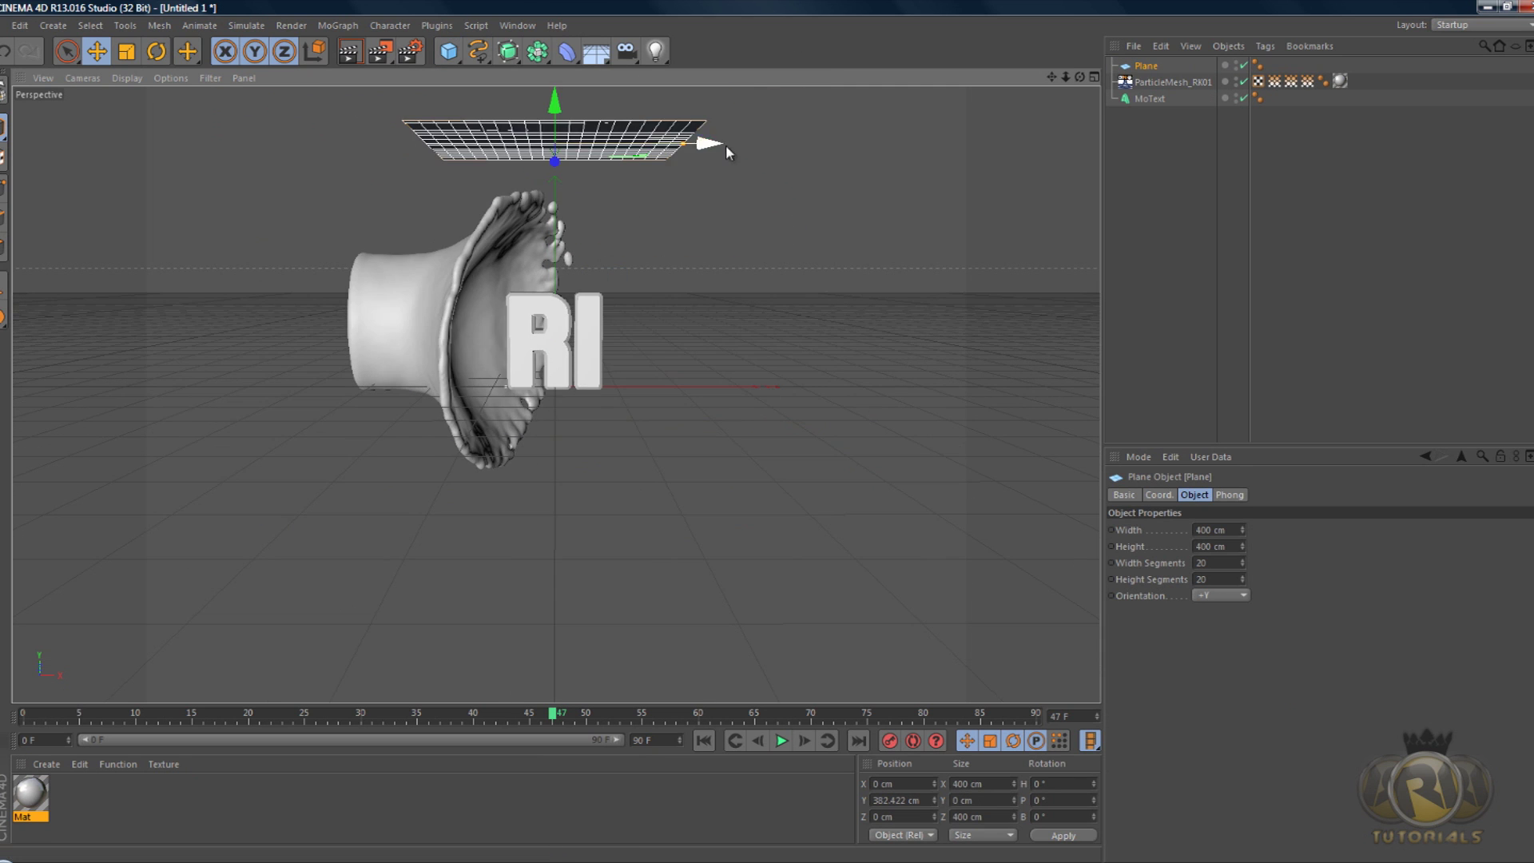
# - Enlarge the overhead plane to about 1222 cm wide and 1436 cm high
pyautogui.moveTo(704, 144); pyautogui.dragTo(635, 152)
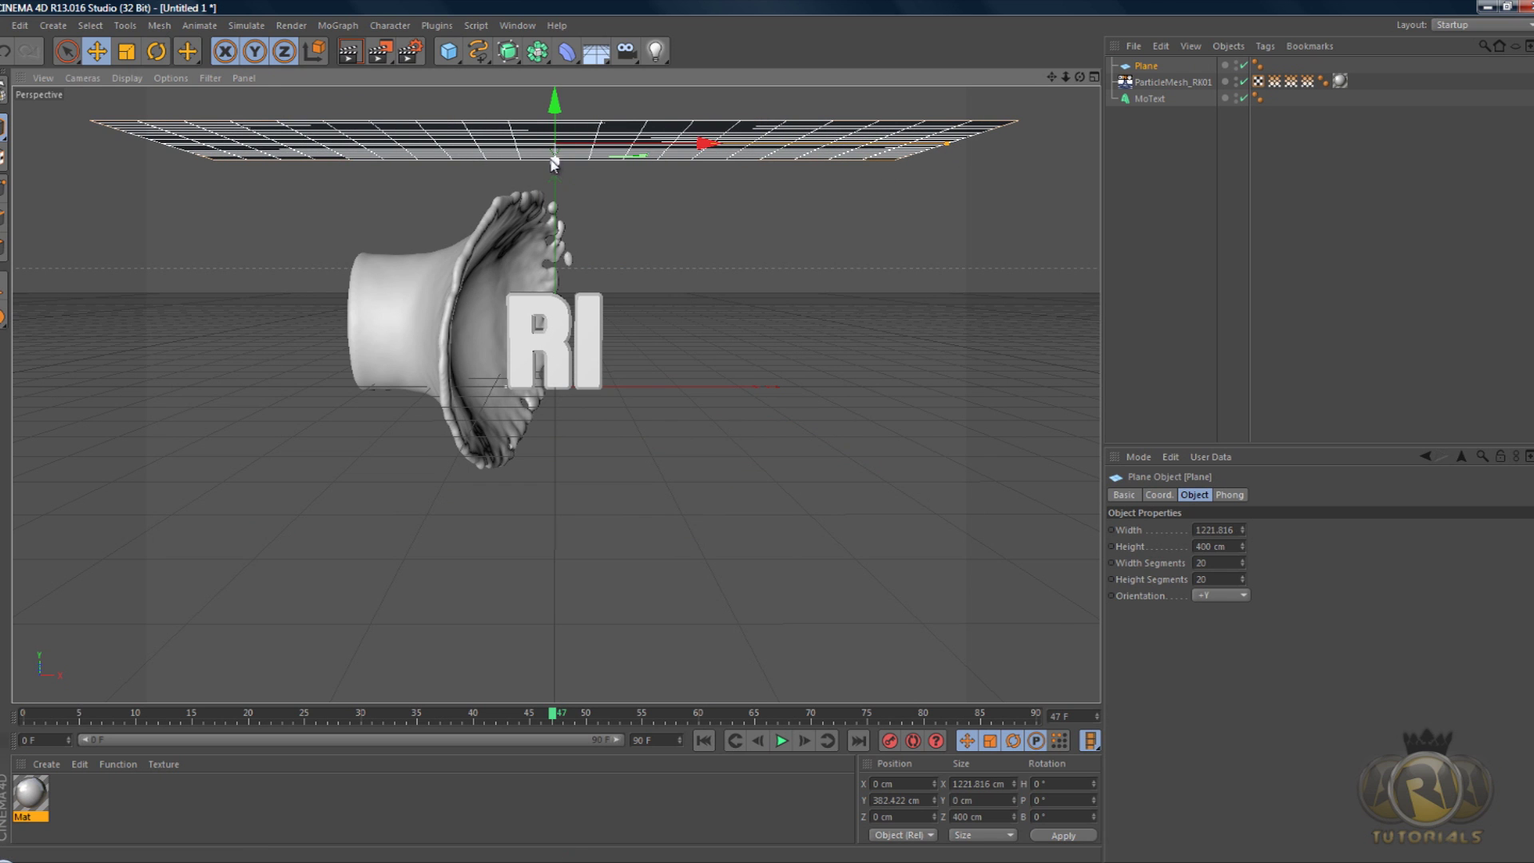
pyautogui.moveTo(1080, 77); pyautogui.dragTo(1083, 84)
pyautogui.moveTo(757, 439); pyautogui.dragTo(757, 459)
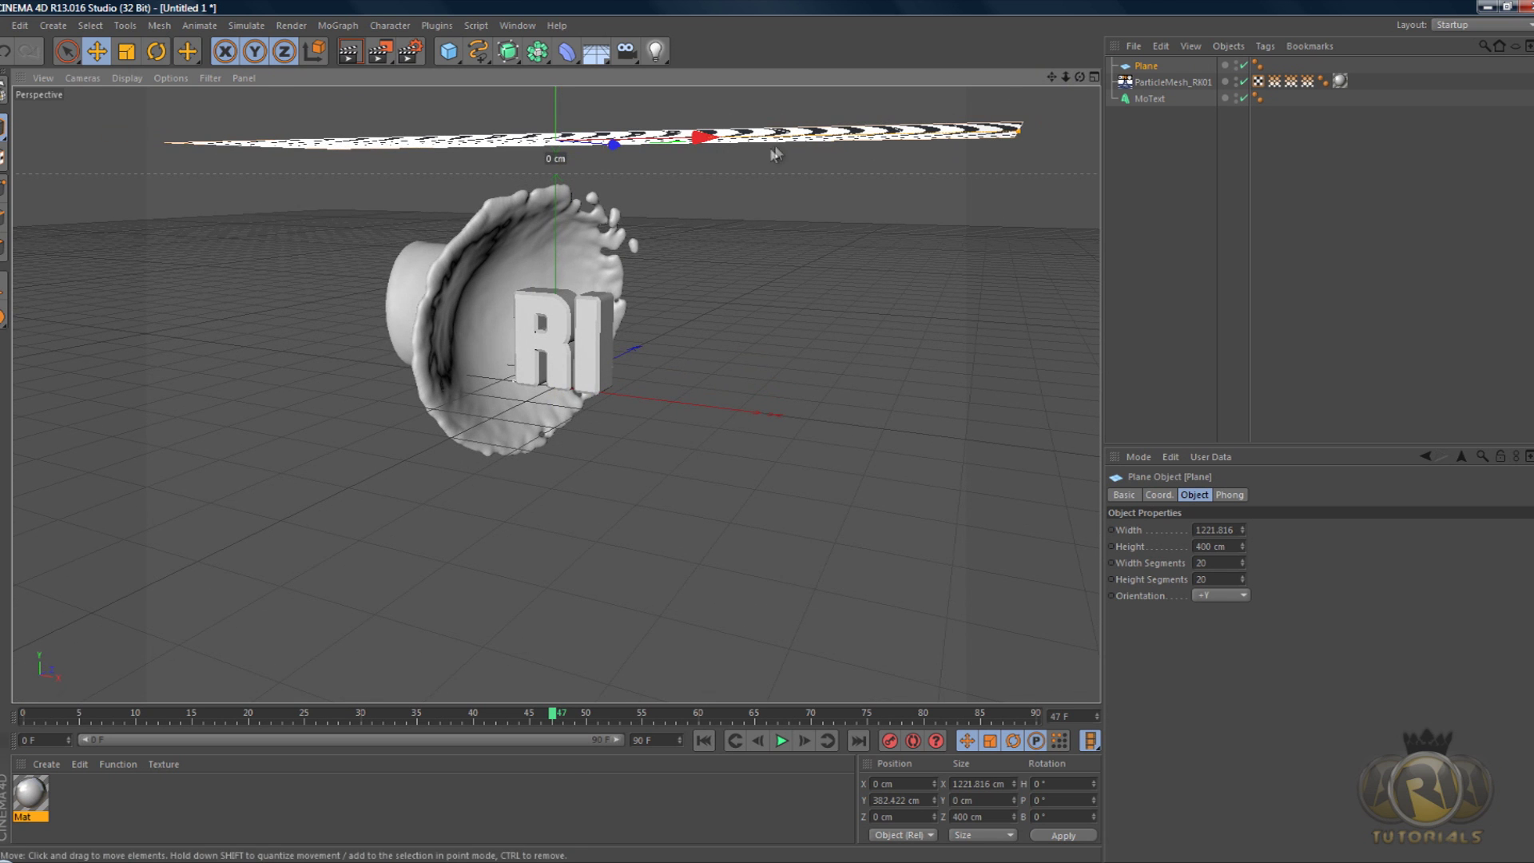
pyautogui.moveTo(611, 146); pyautogui.dragTo(701, 142)
pyautogui.scroll(-3, 702, 142)
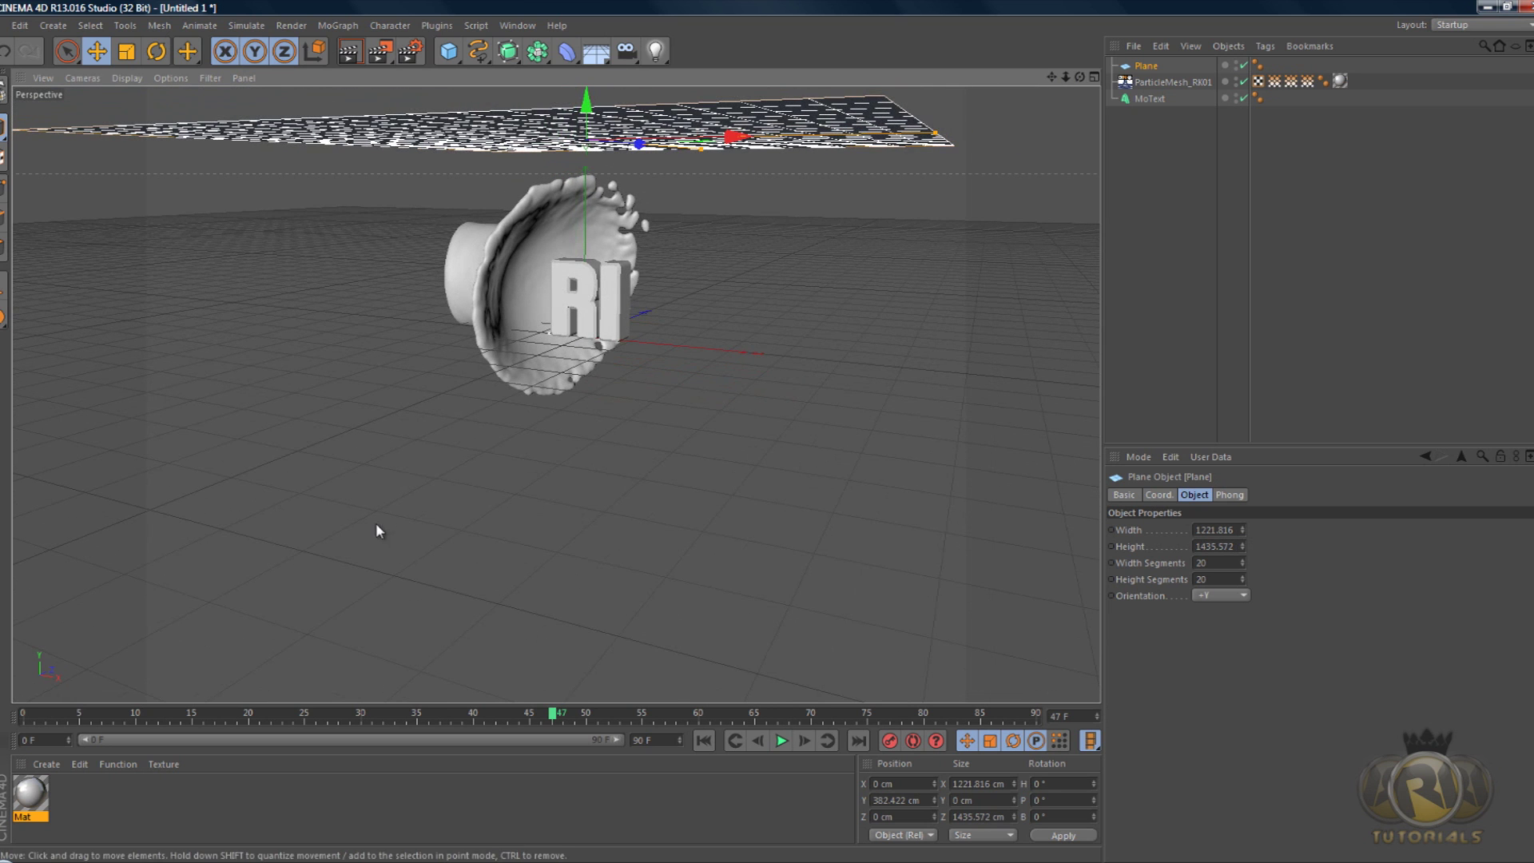
# - Create a second material with the Luminance channel enabled and apply it to the overhead plane
pyautogui.doubleClick(122, 789)
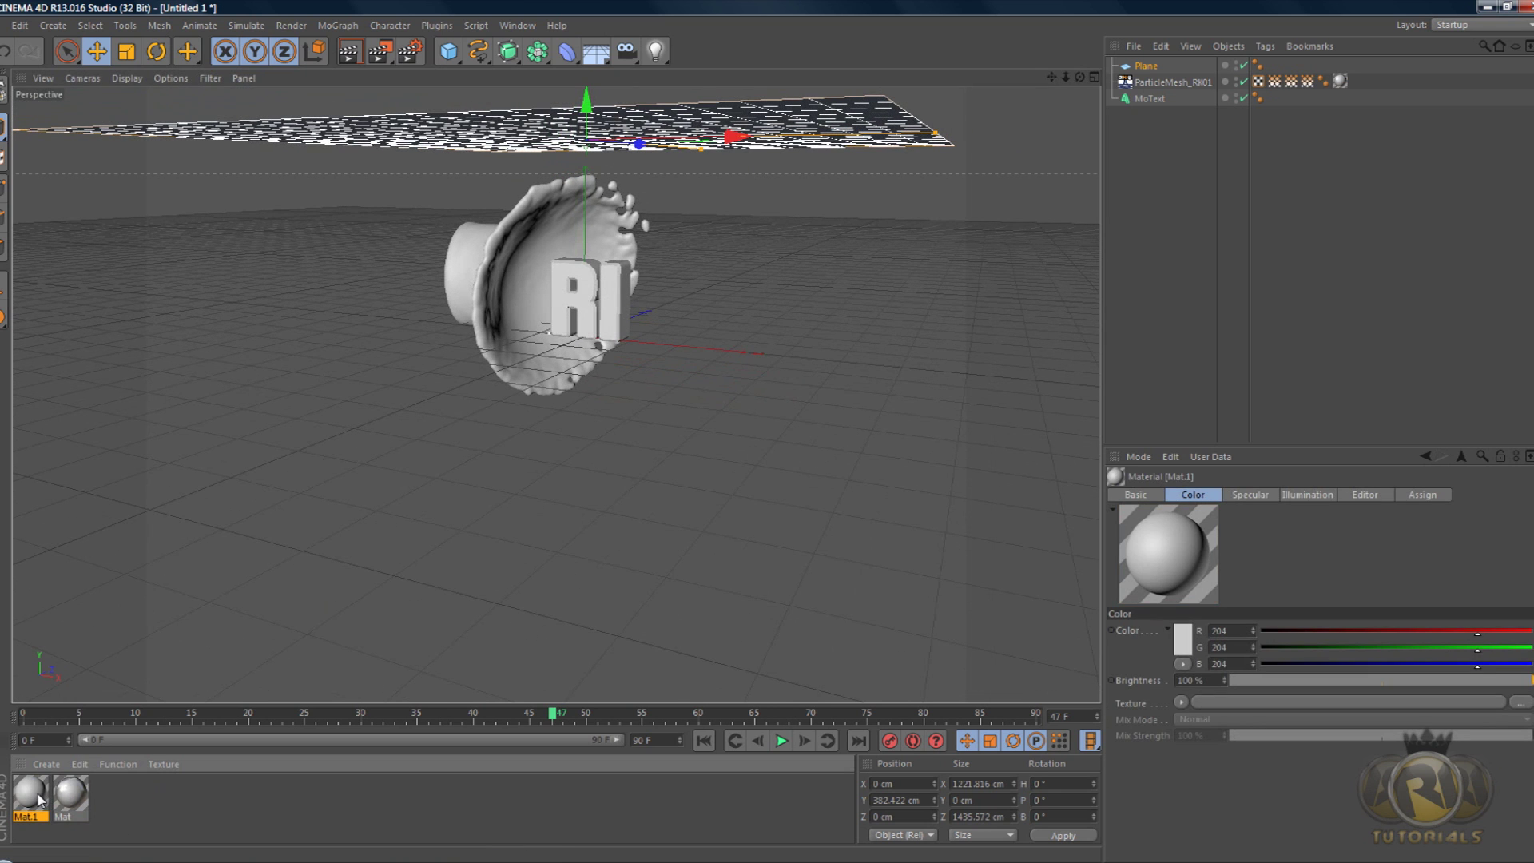
pyautogui.doubleClick(40, 799)
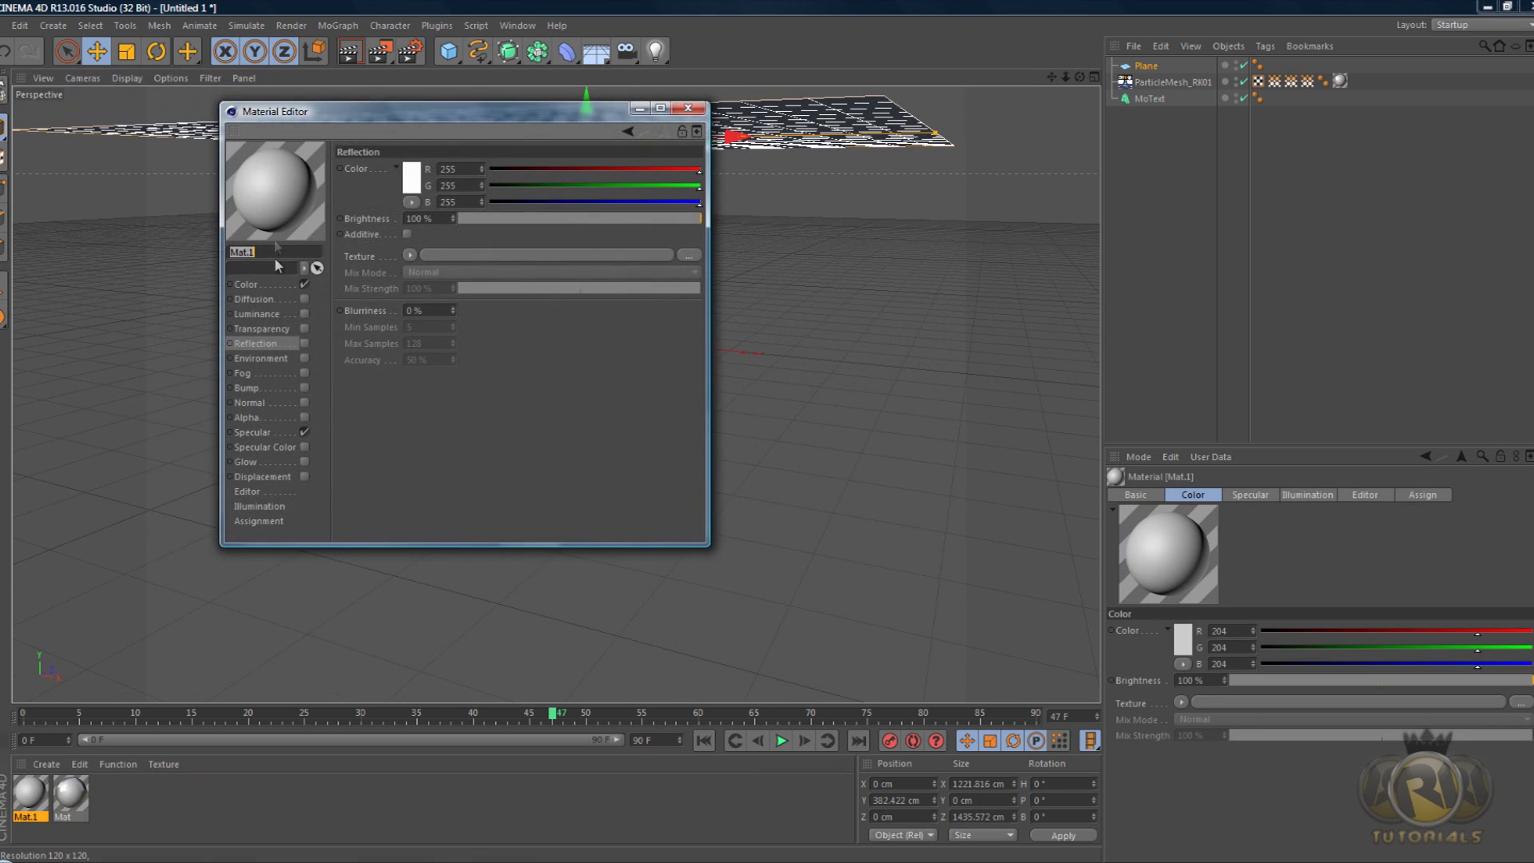
pyautogui.click(304, 313)
pyautogui.click(687, 108)
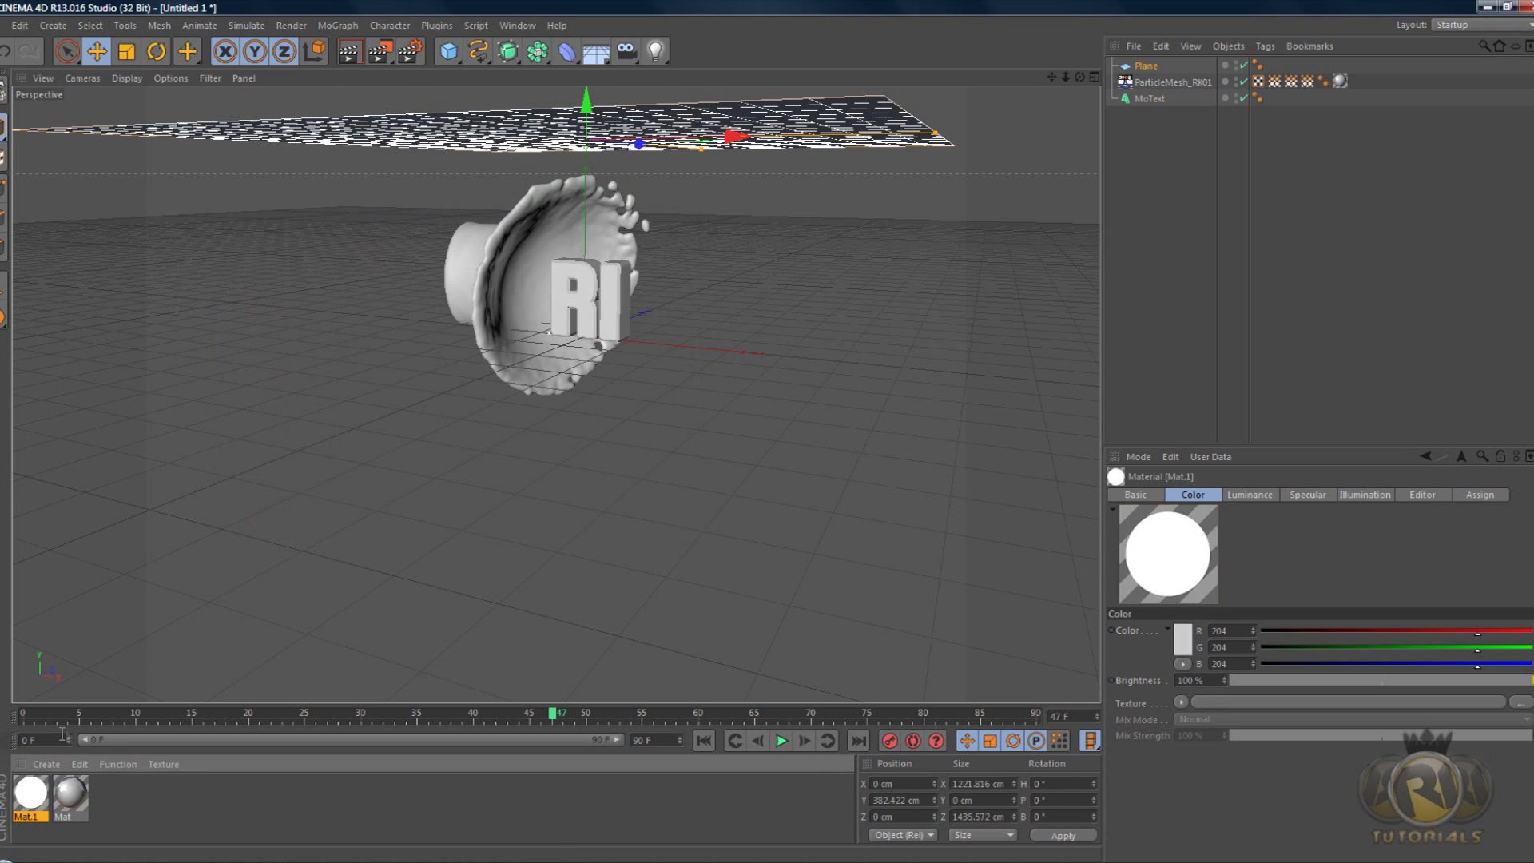
pyautogui.moveTo(36, 791); pyautogui.dragTo(688, 124)
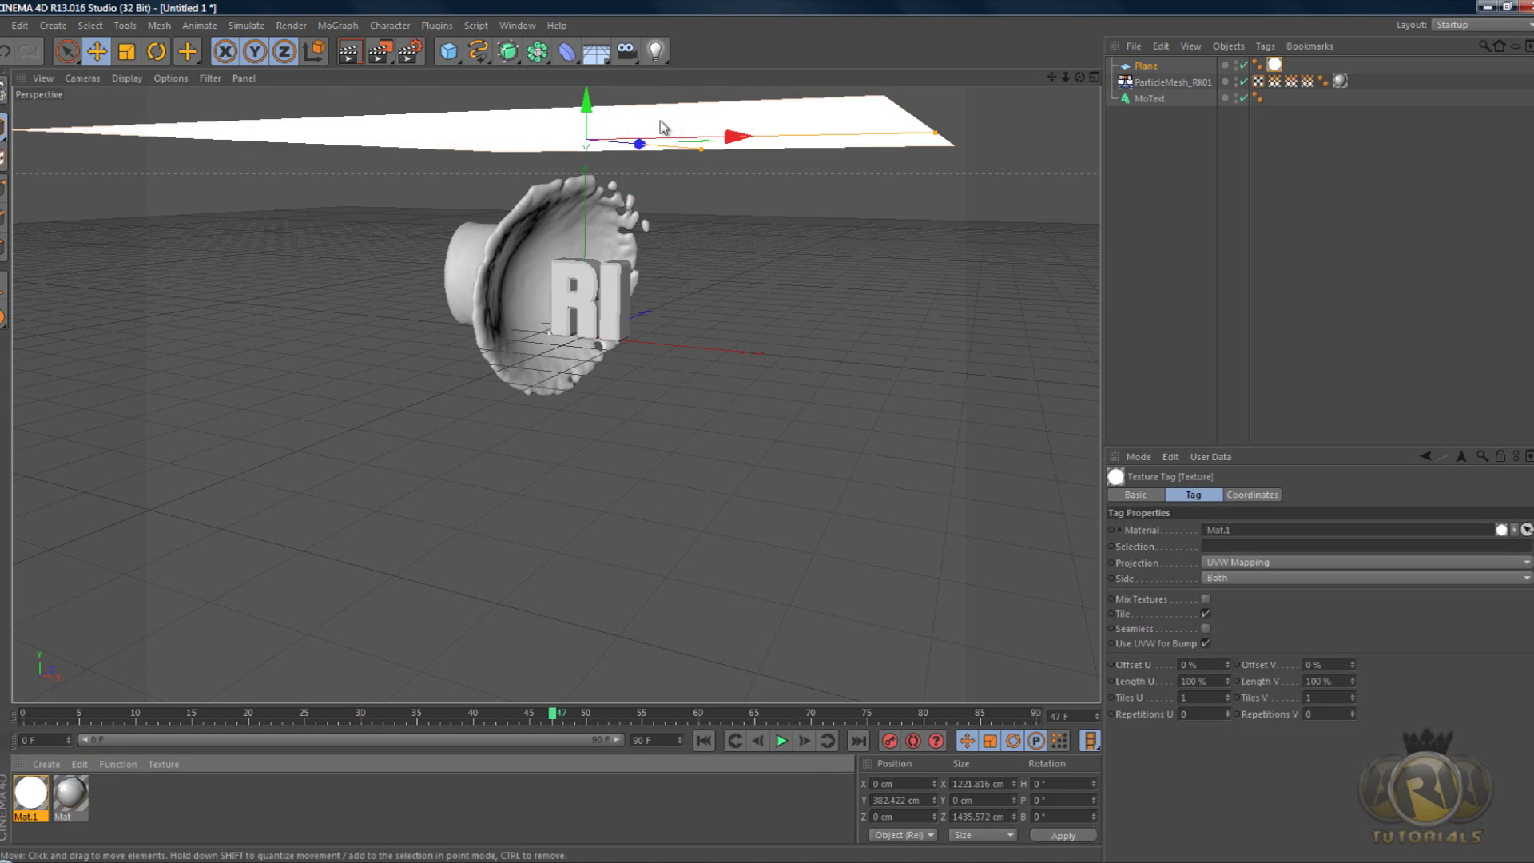
# - Add the Ambient Occlusion and Global Illumination effects to the render settings
pyautogui.scroll(2, 626, 149)
pyautogui.scroll(3, 548, 376)
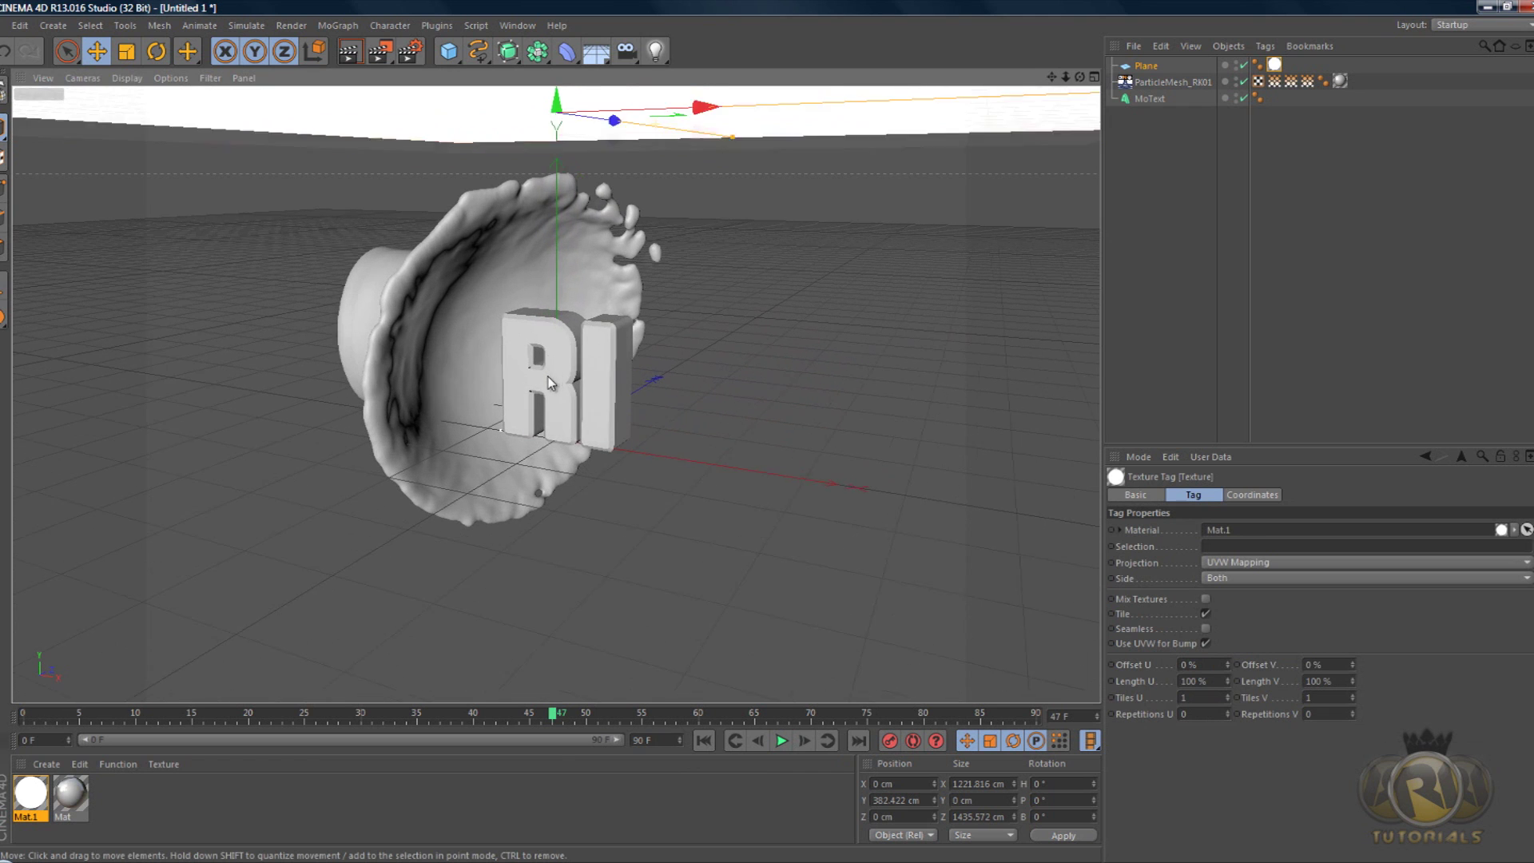
pyautogui.click(408, 53)
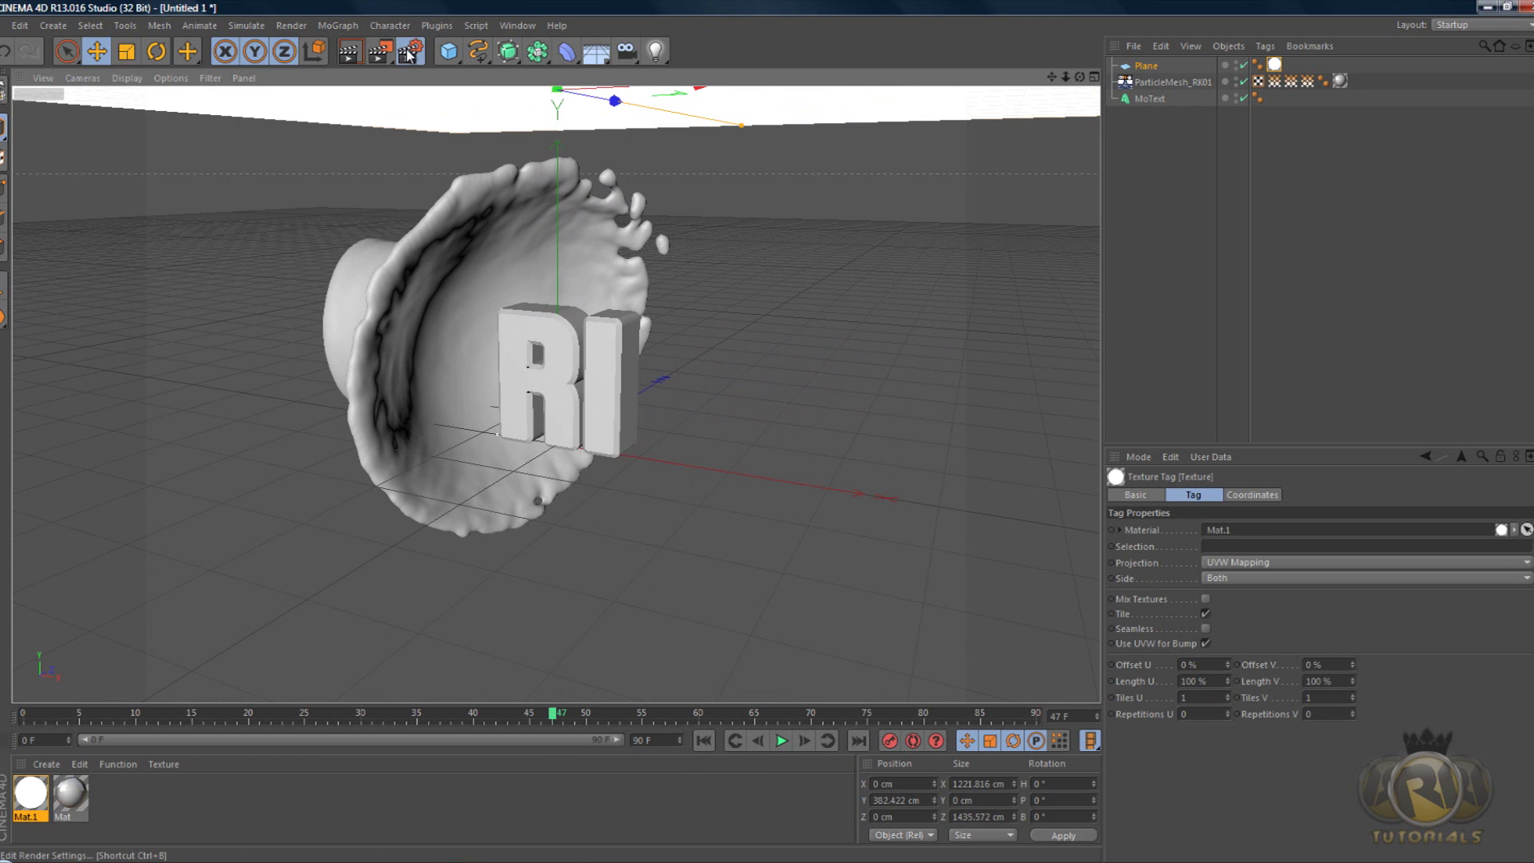
pyautogui.click(87, 301)
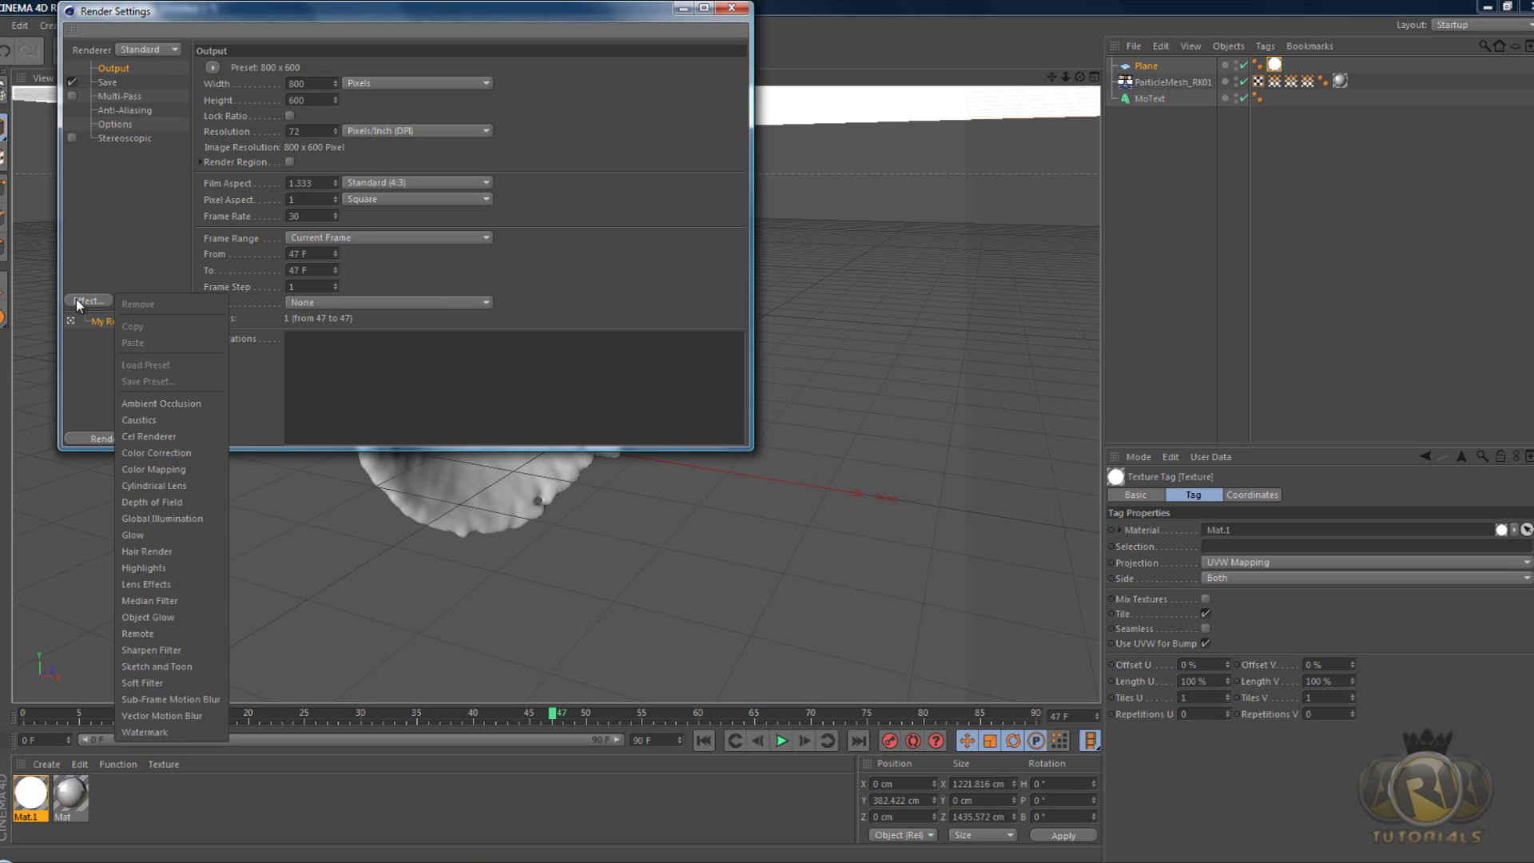
pyautogui.click(160, 400)
pyautogui.click(87, 300)
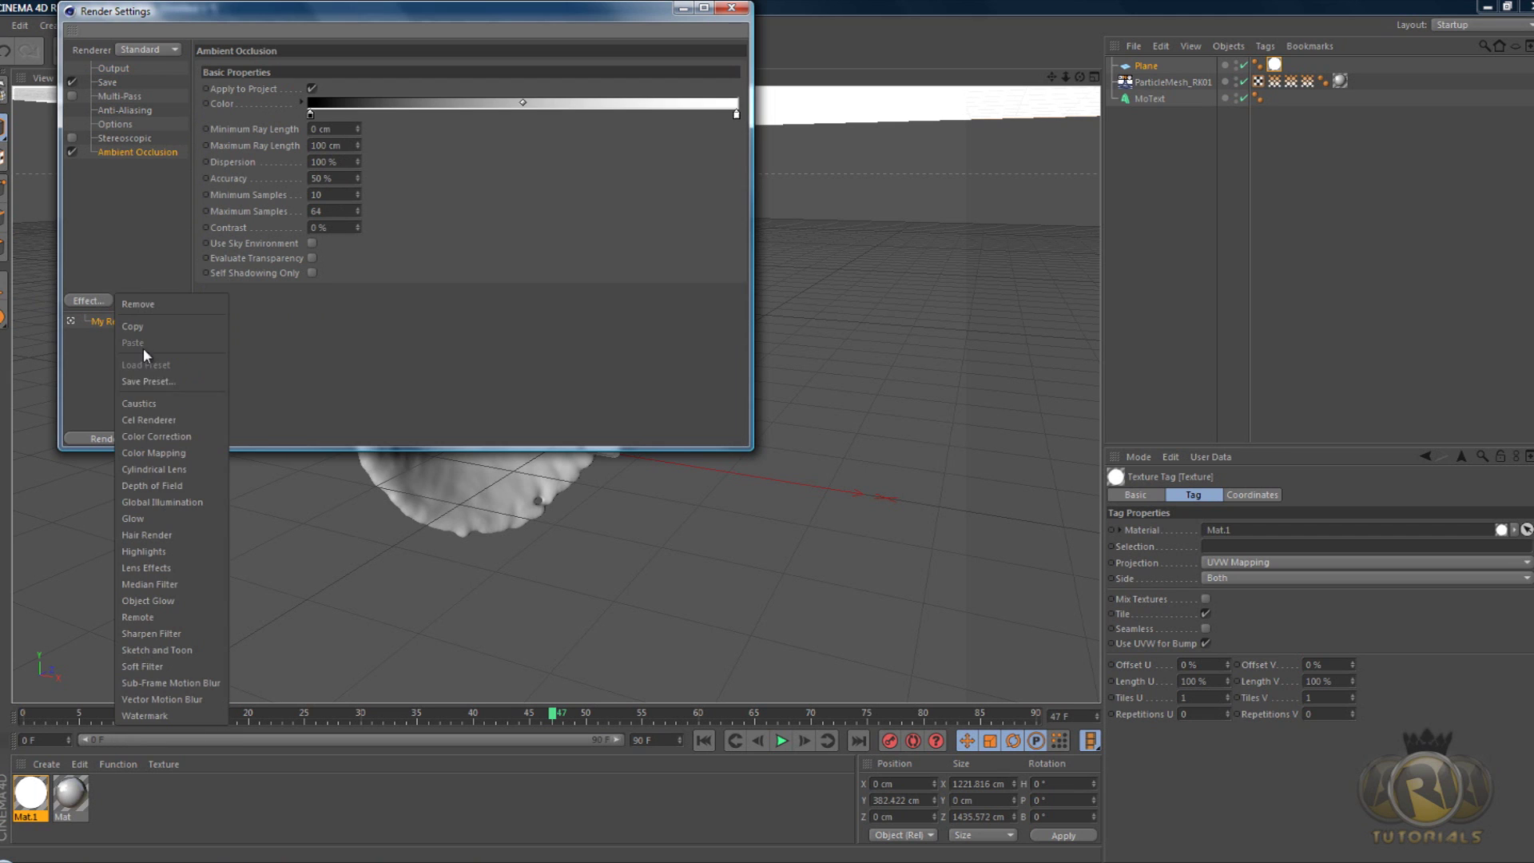
pyautogui.click(161, 491)
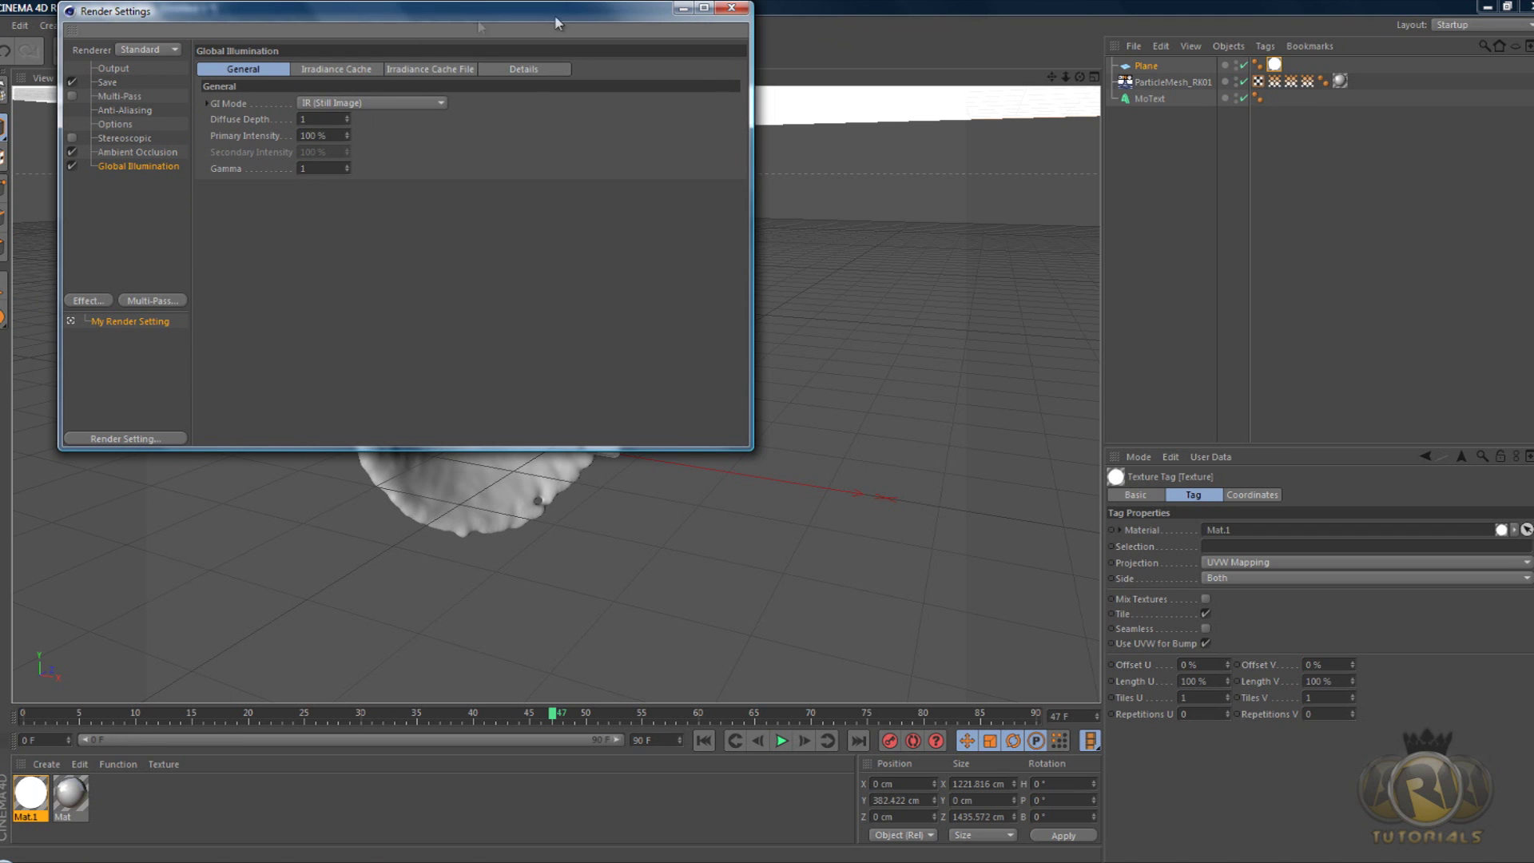
# - Set the Global Illumination irradiance cache's Stochastic Samples and Record Density to Low and close the render settings
pyautogui.click(338, 69)
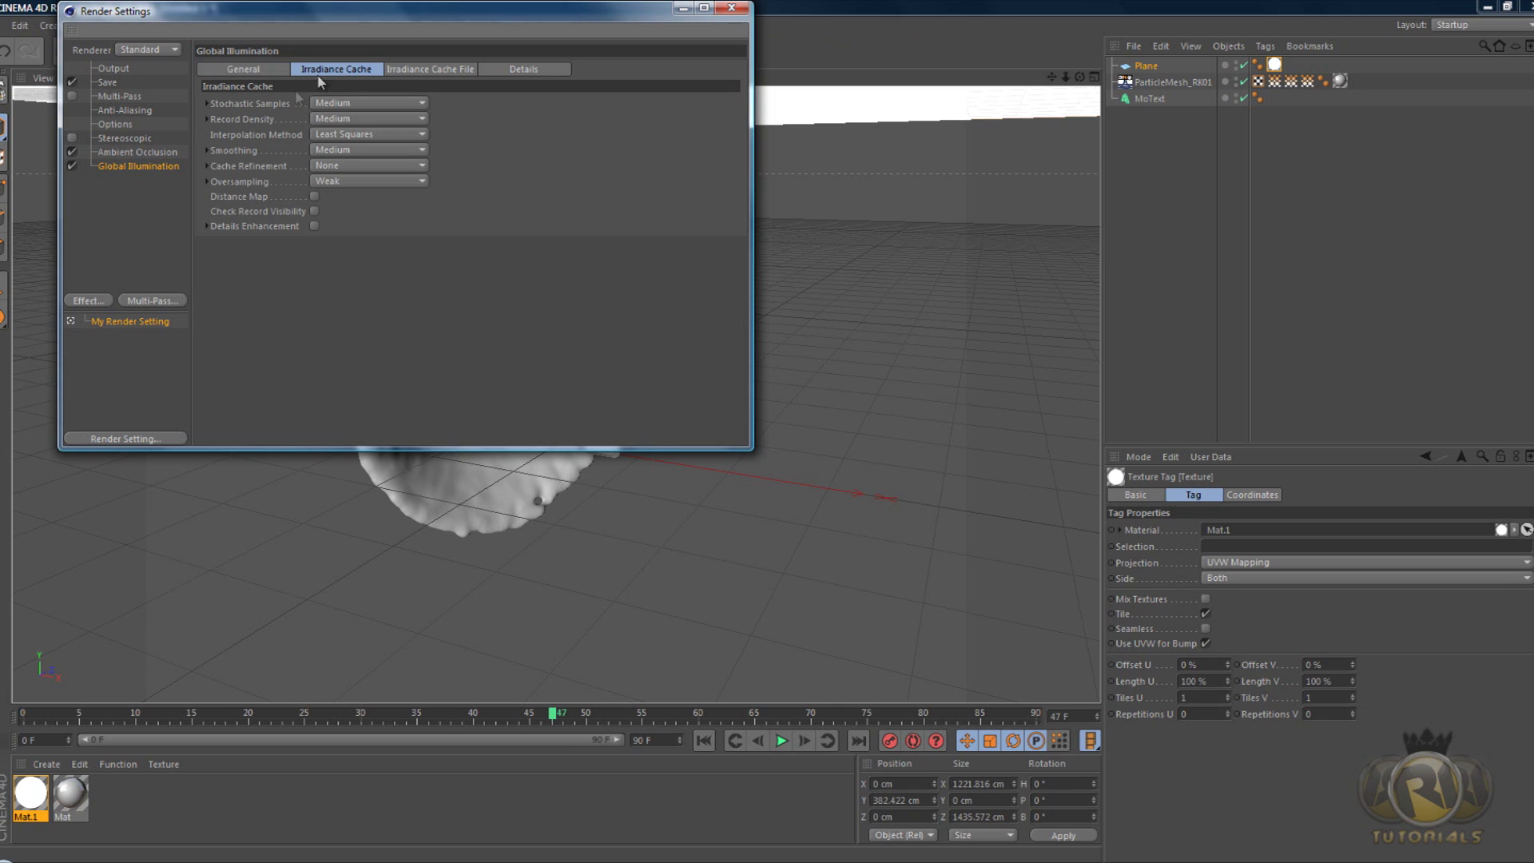
pyautogui.click(341, 104)
pyautogui.click(334, 154)
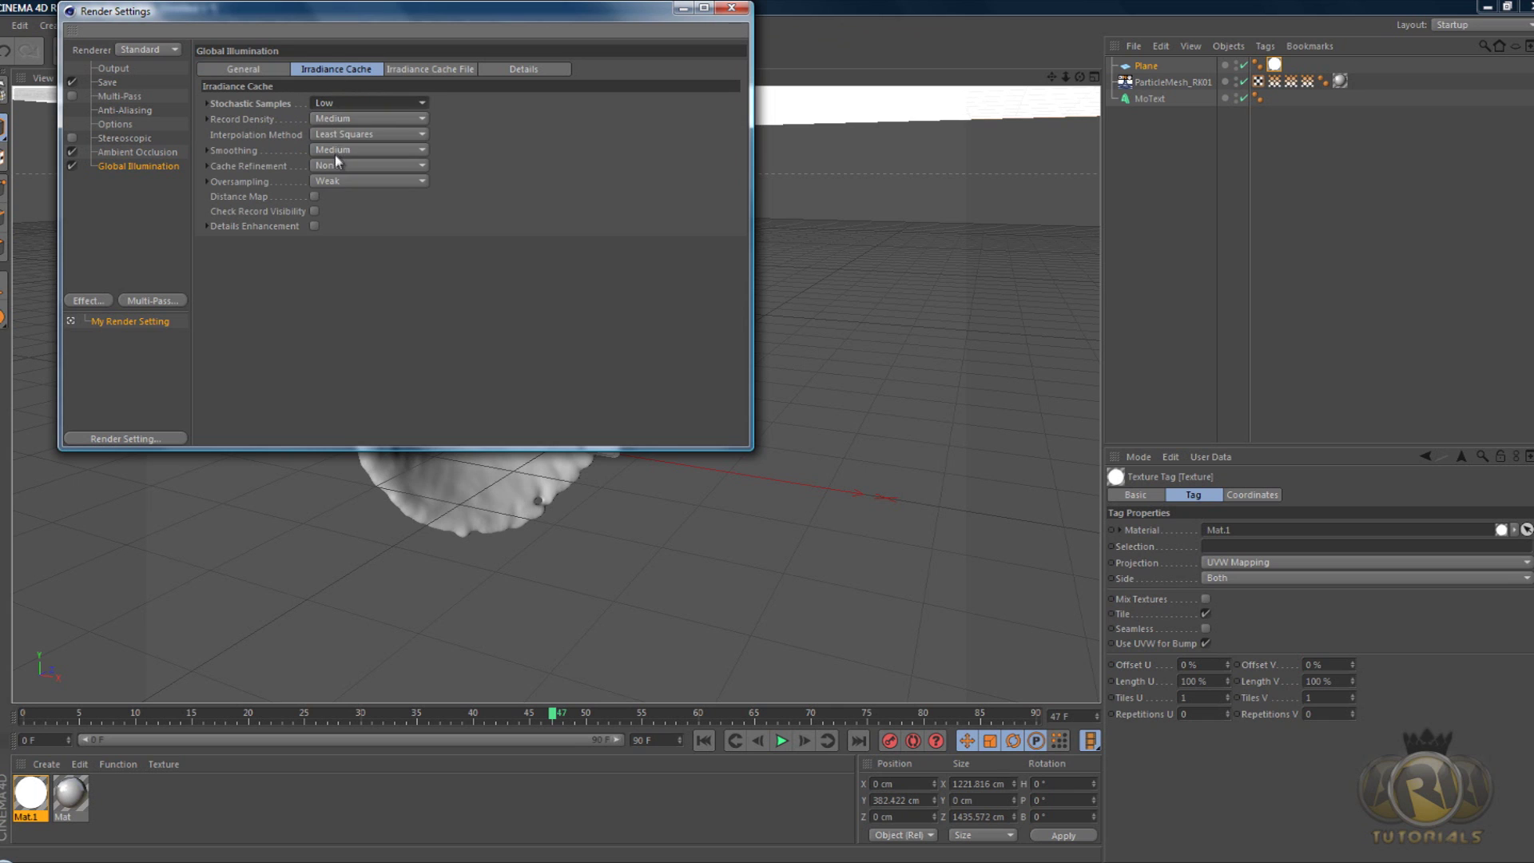
pyautogui.click(339, 118)
pyautogui.click(336, 201)
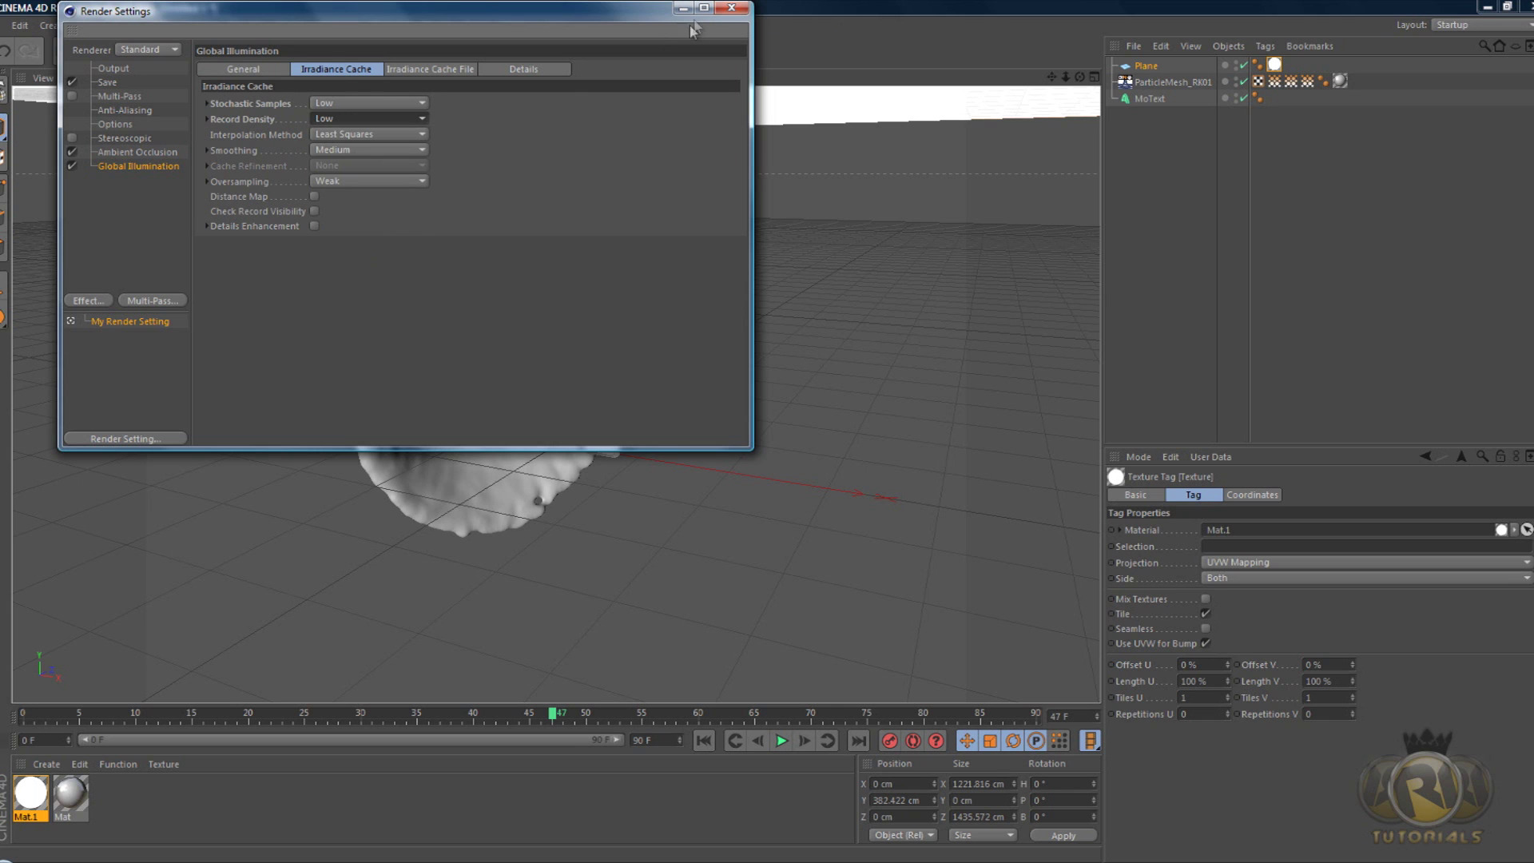
pyautogui.click(731, 8)
# - Render the perspective view to check the lighting and reflections on the fluid and text
pyautogui.click(357, 53)
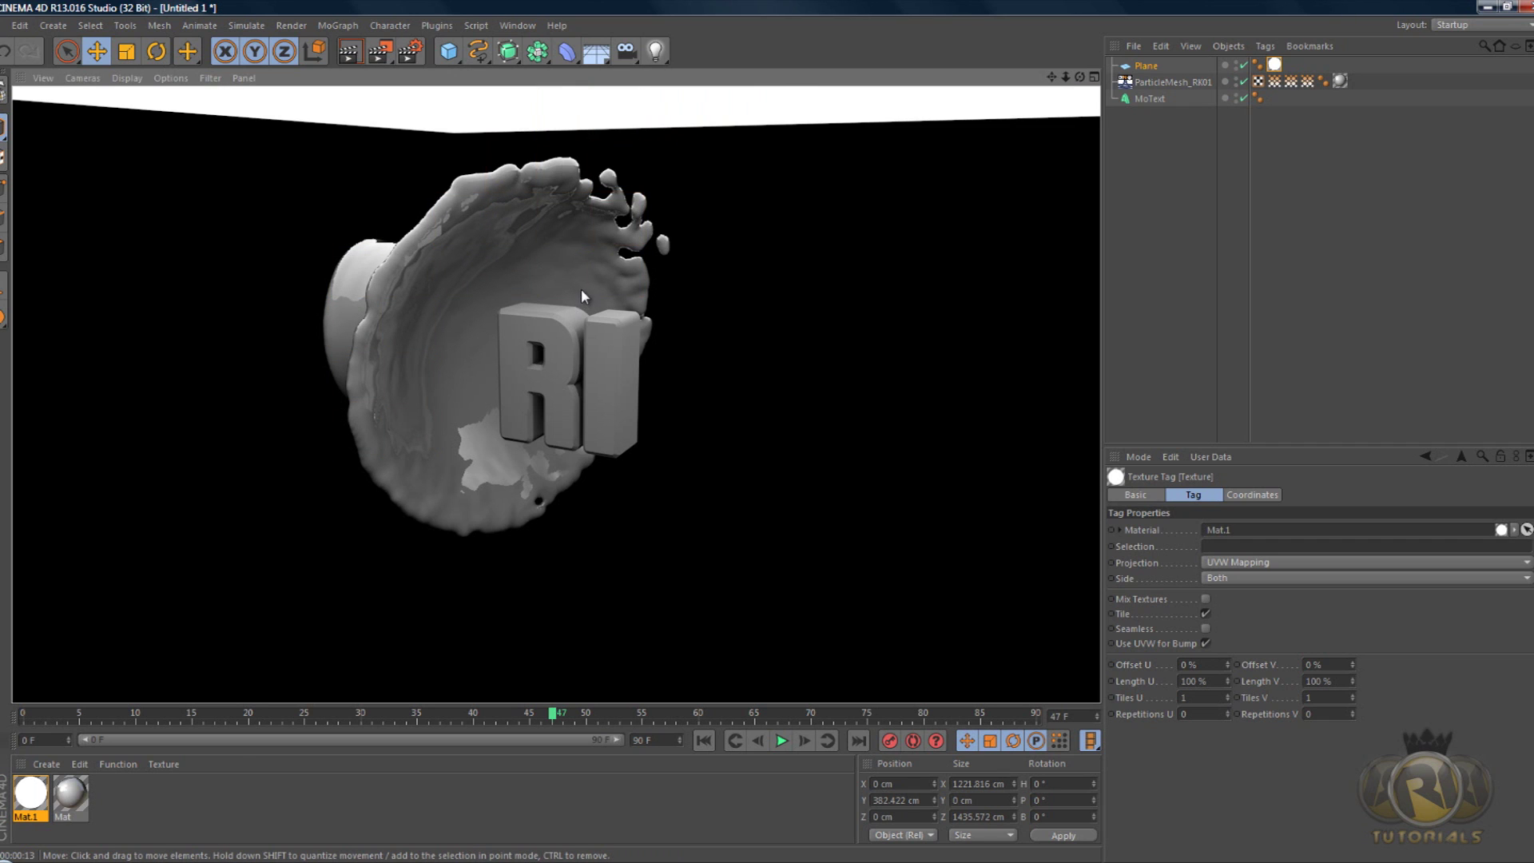
pyautogui.moveTo(1079, 77); pyautogui.dragTo(768, 429)
pyautogui.click(803, 285)
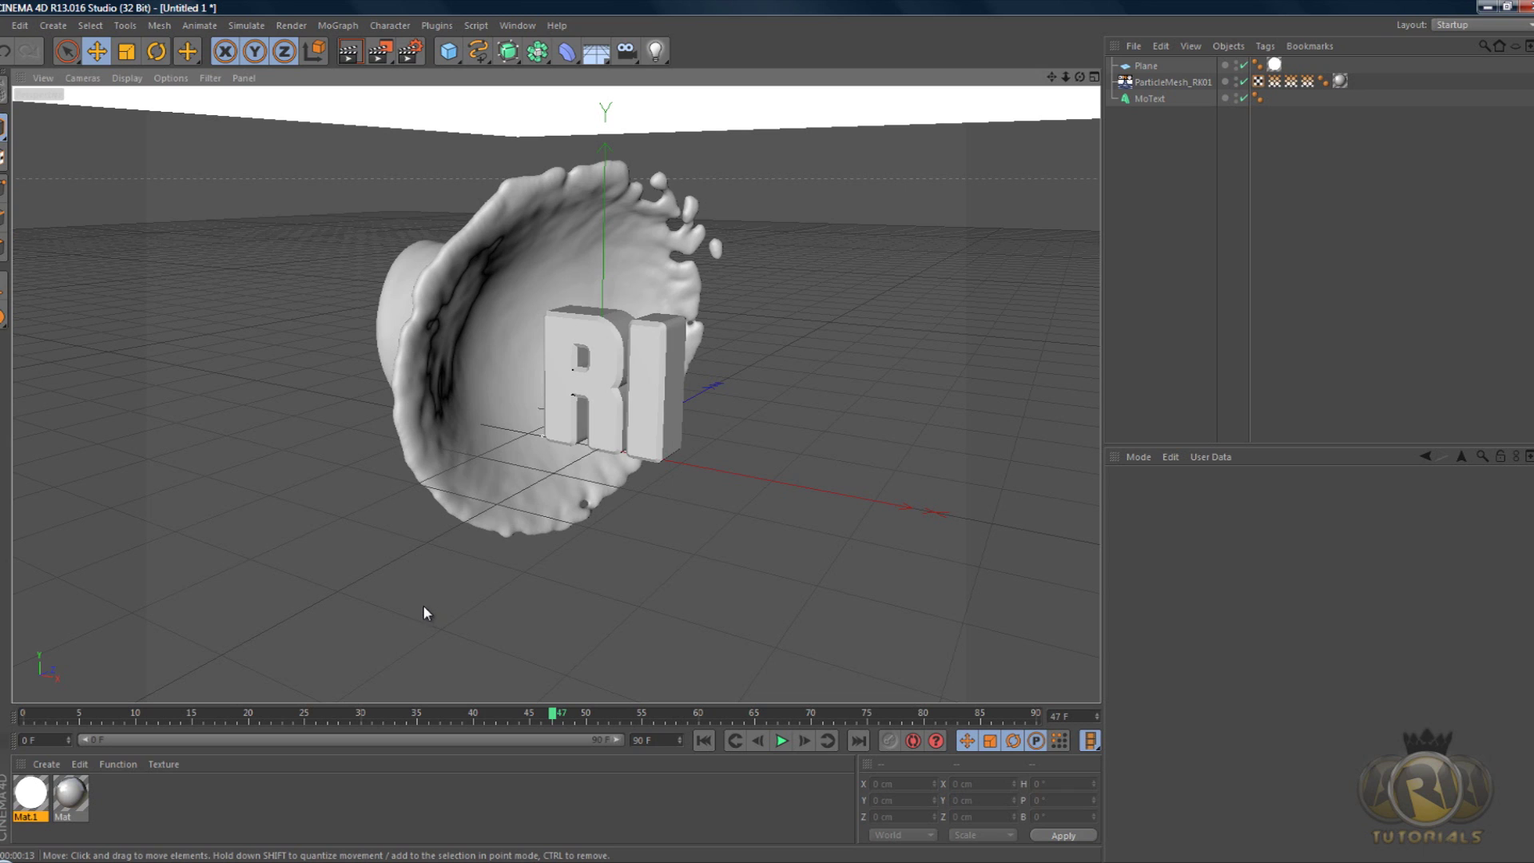
pyautogui.click(368, 835)
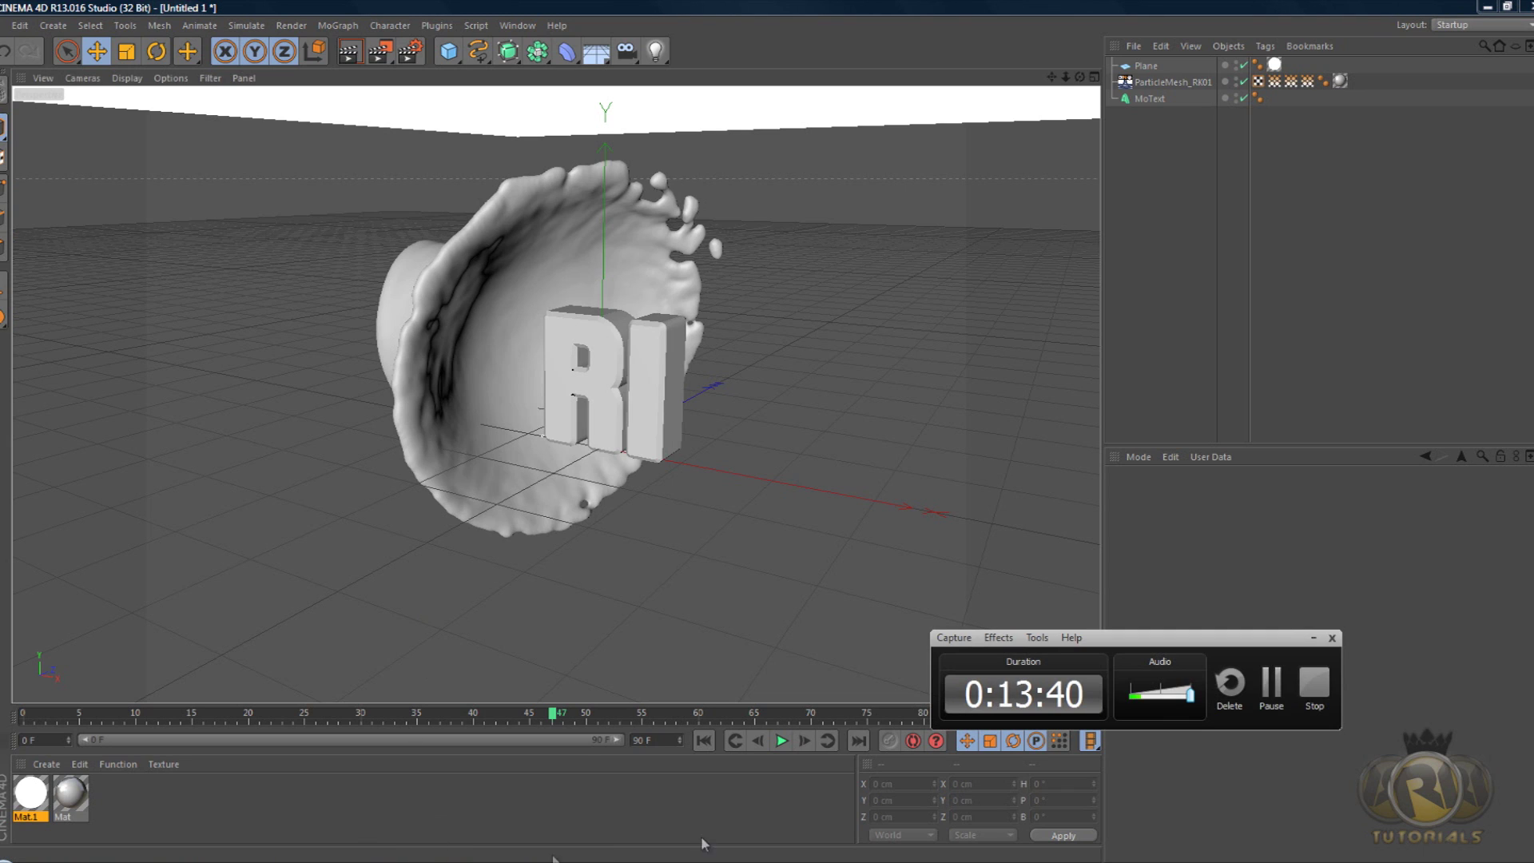